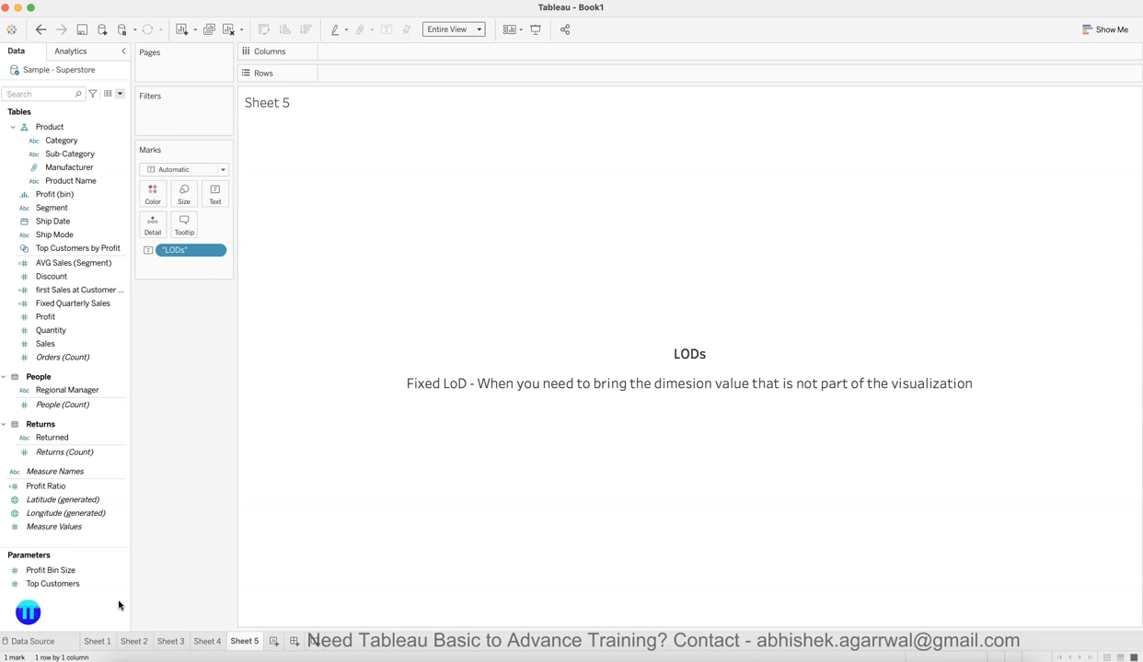
click(259, 542)
click(202, 496)
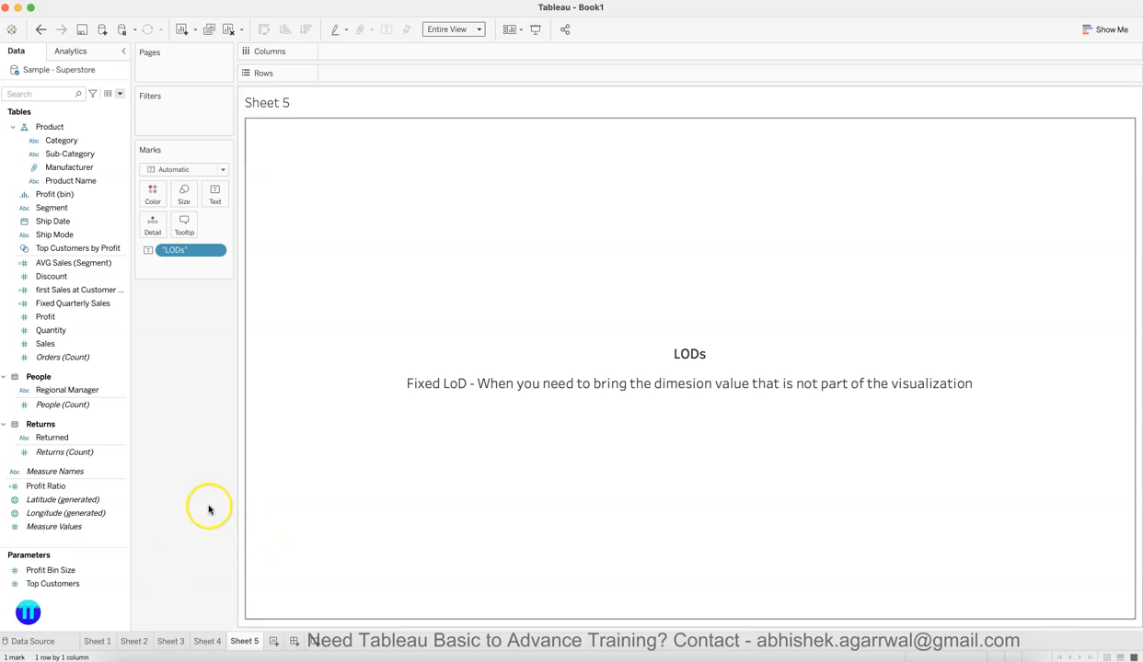
click(572, 375)
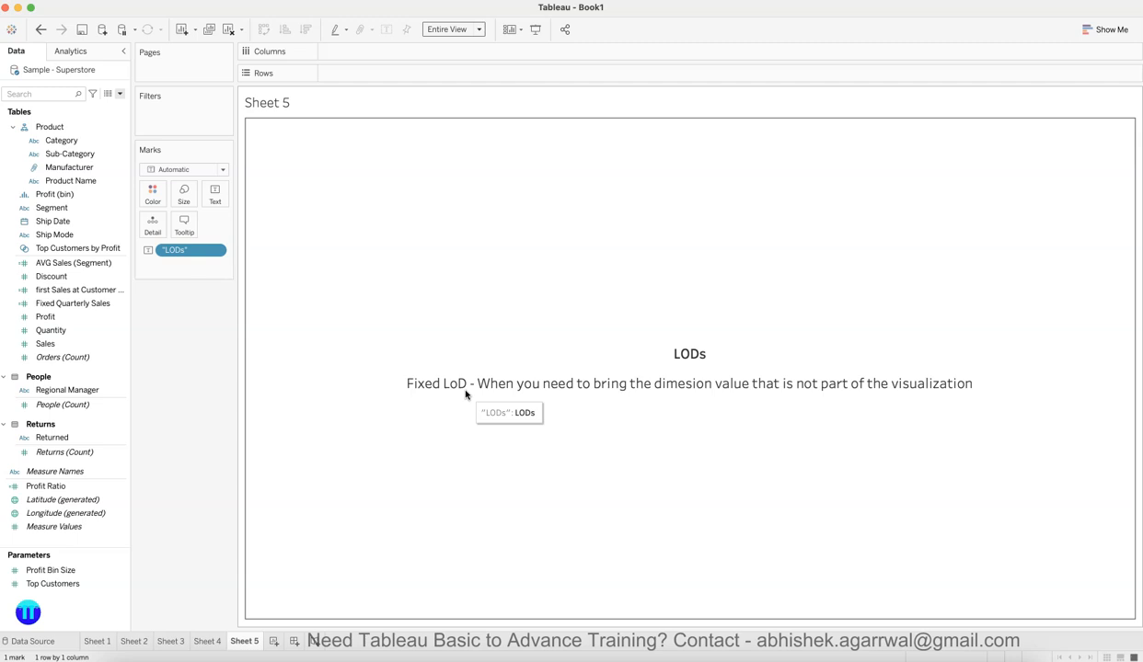
click(692, 364)
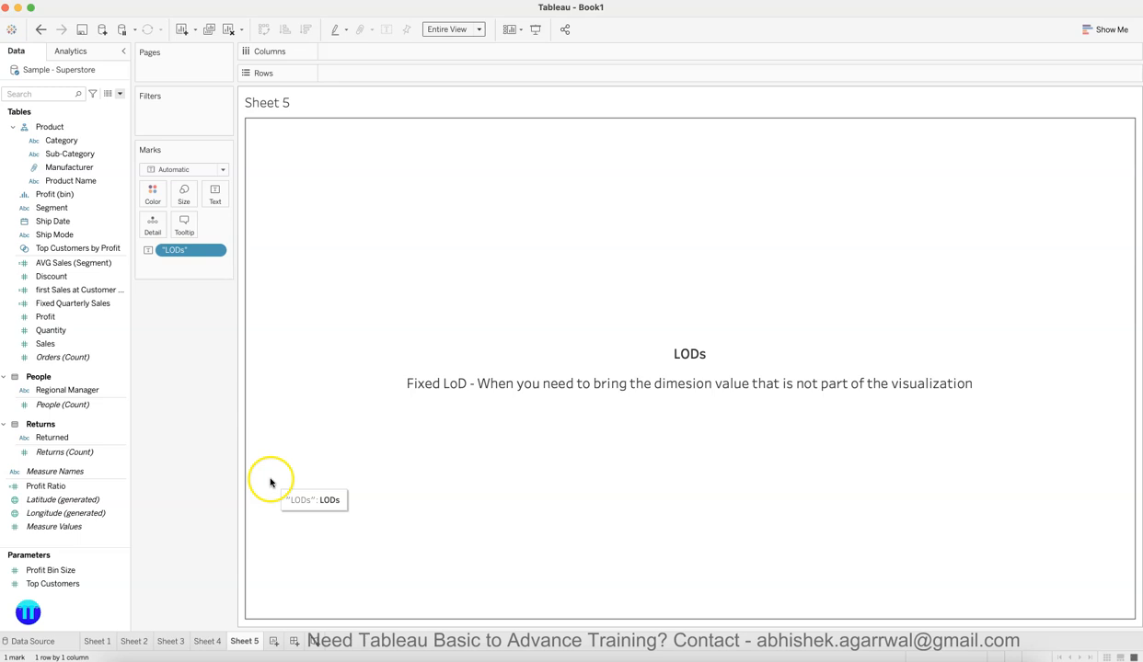
Step: Add a new worksheet and bring the Orders fields, including Location and Product, into view
click(275, 643)
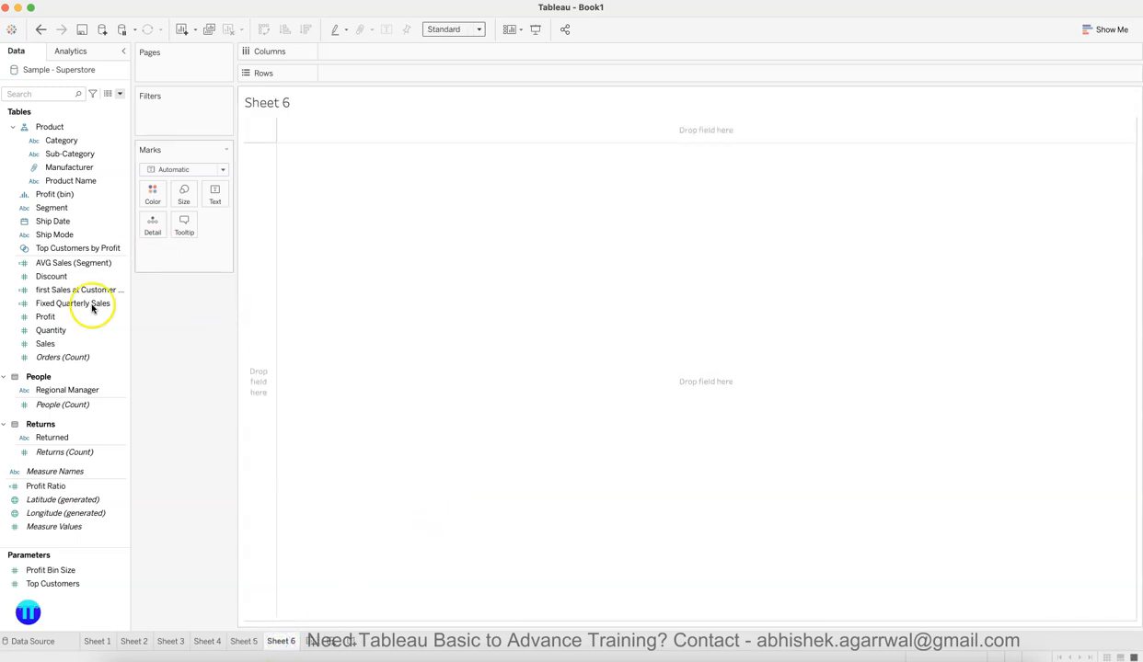
click(79, 192)
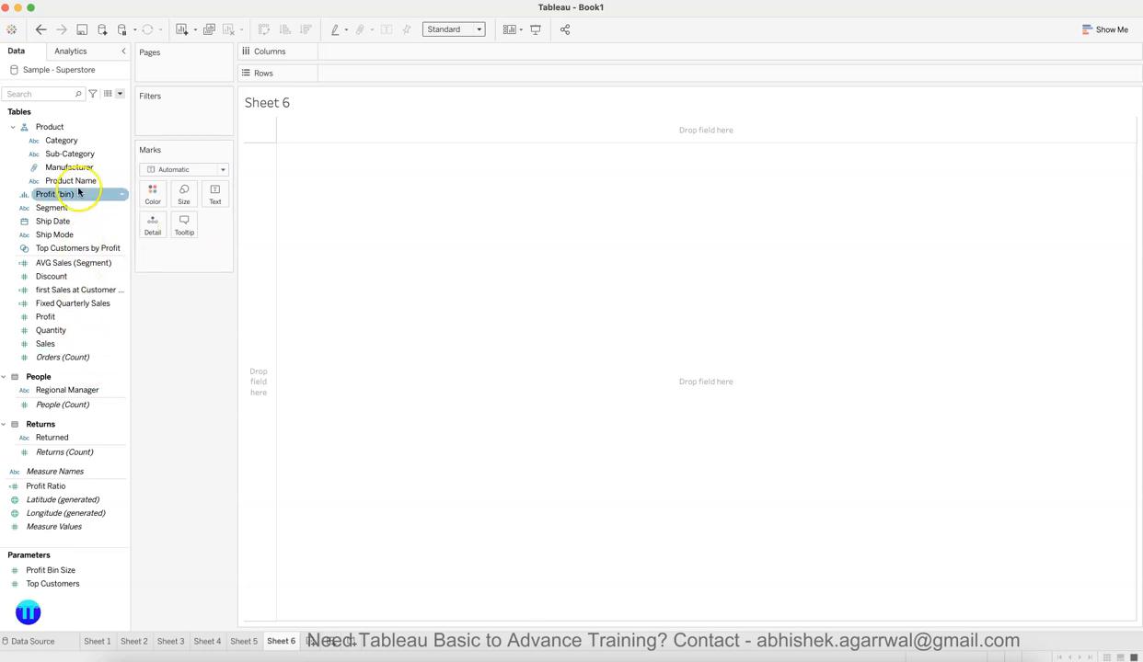
scroll(78, 192, up, 5)
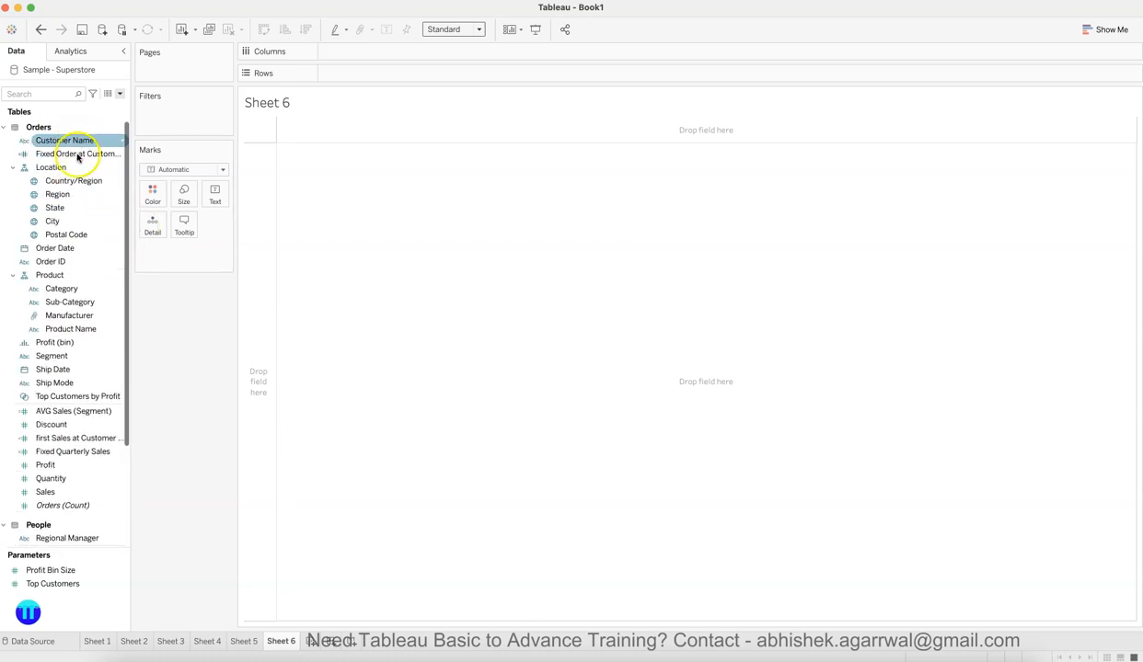
click(88, 317)
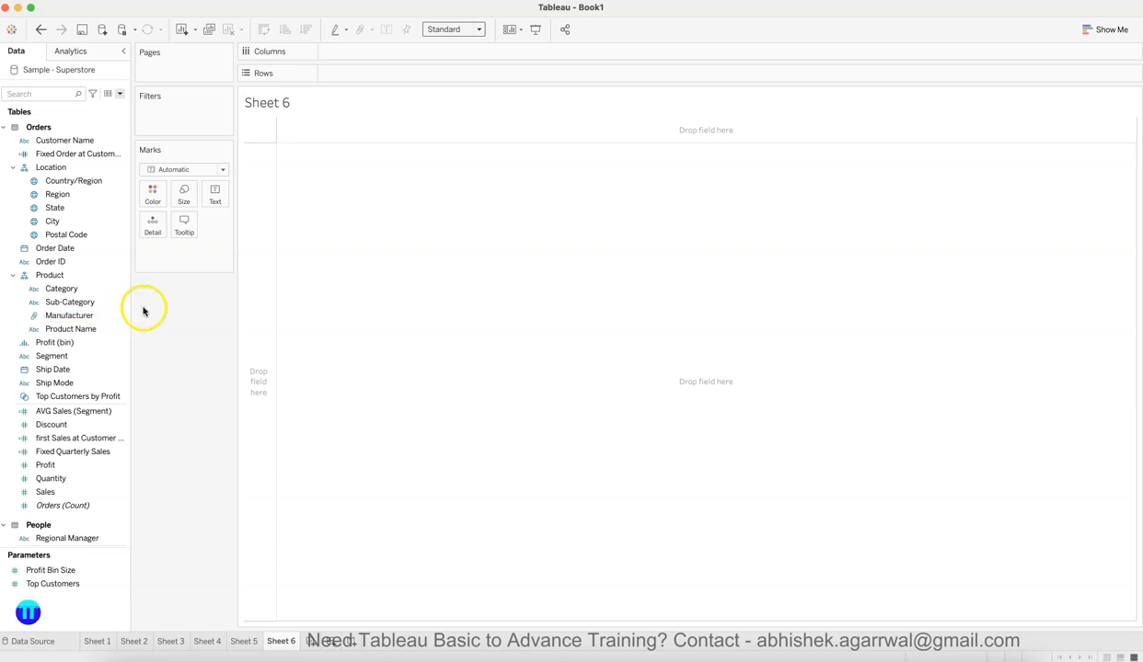
click(76, 222)
click(125, 371)
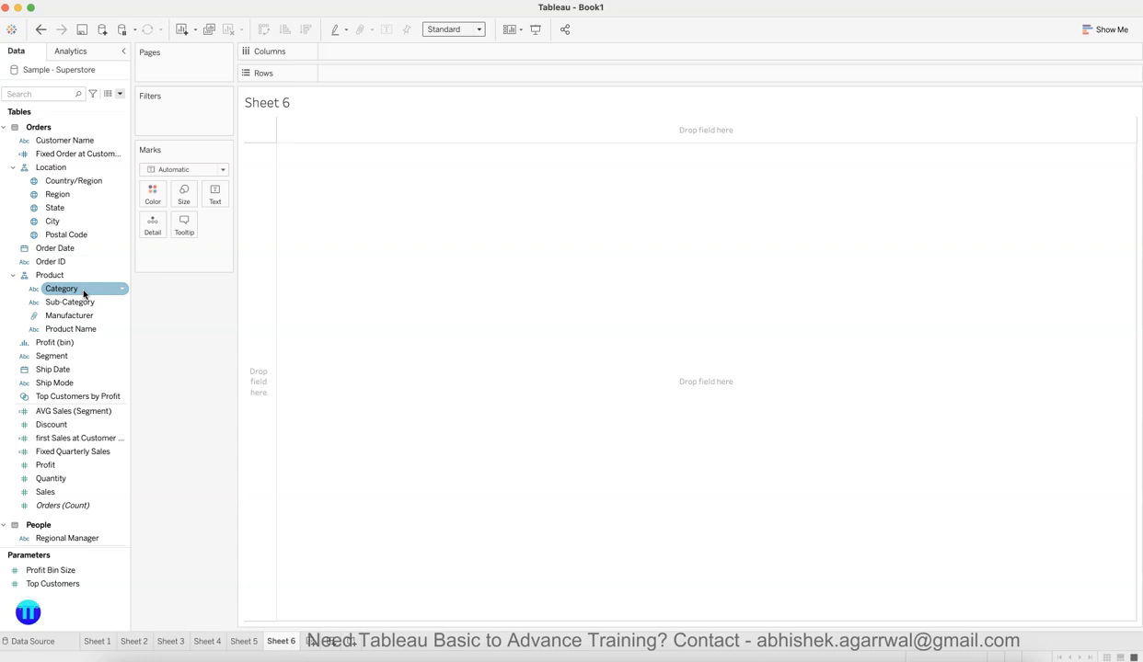
Step: Build a text table of Sales with Category, Sub-Category and State as row levels
drag(87, 291, 405, 73)
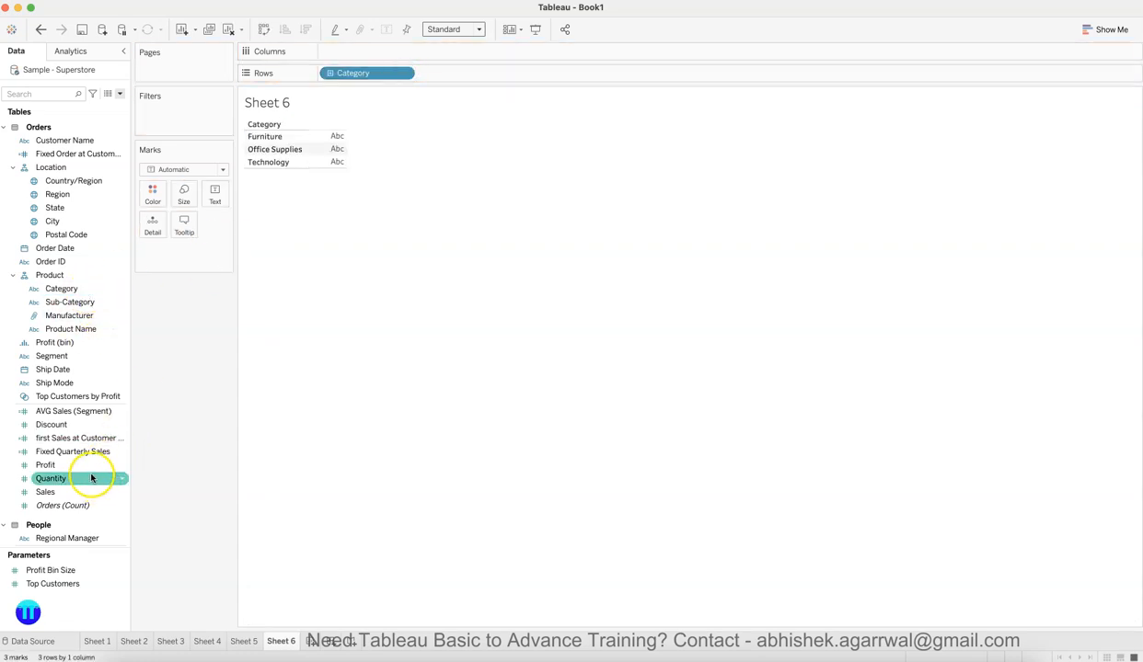
drag(76, 492, 329, 148)
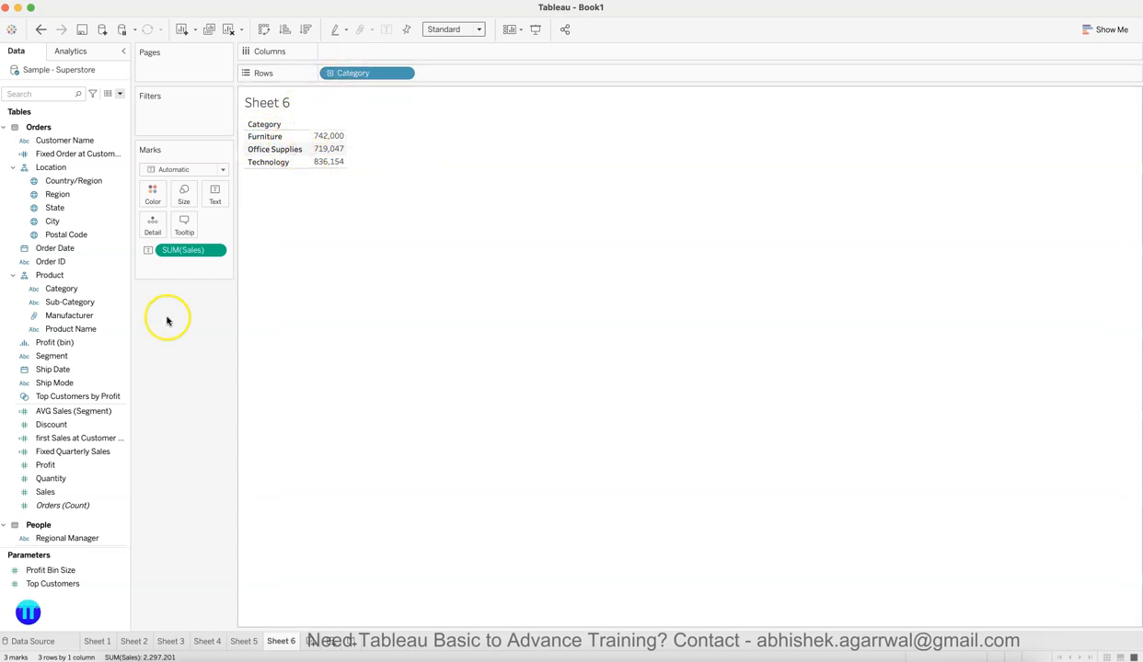
click(98, 304)
drag(97, 304, 299, 162)
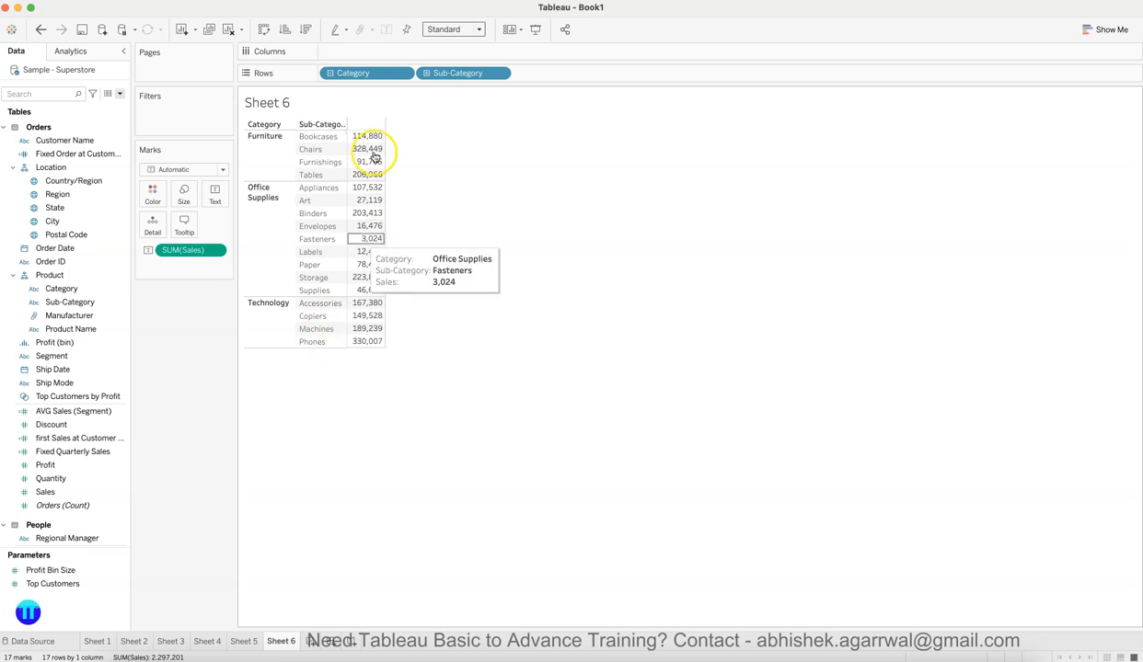
mouse_move(380, 156)
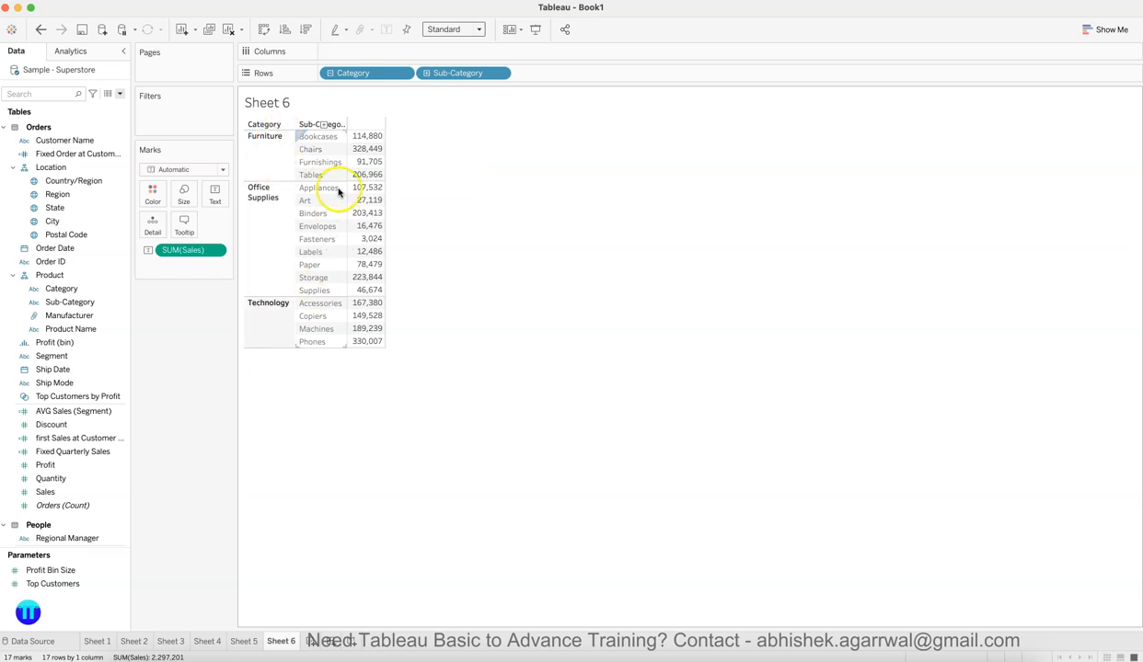
mouse_move(369, 345)
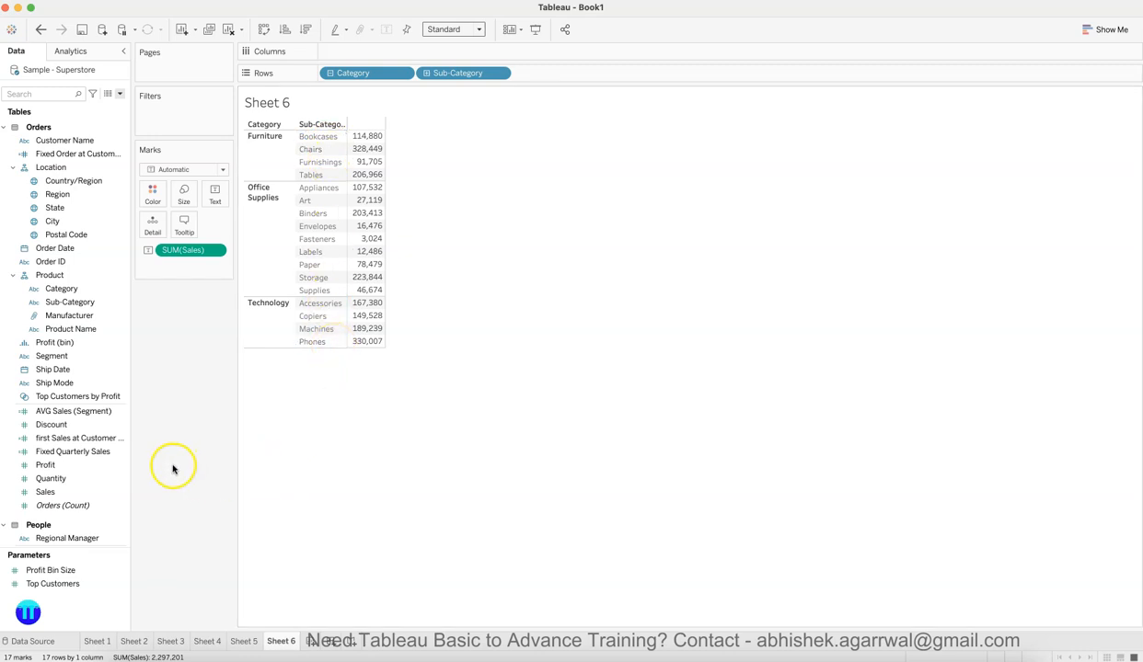
click(81, 316)
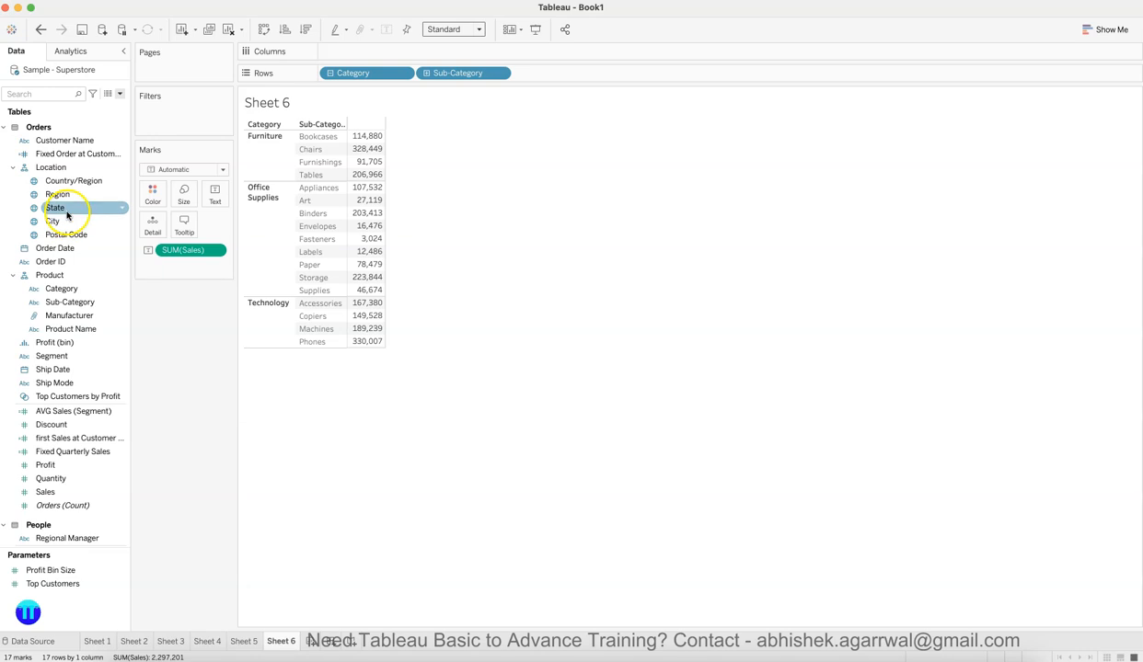
drag(65, 208, 499, 75)
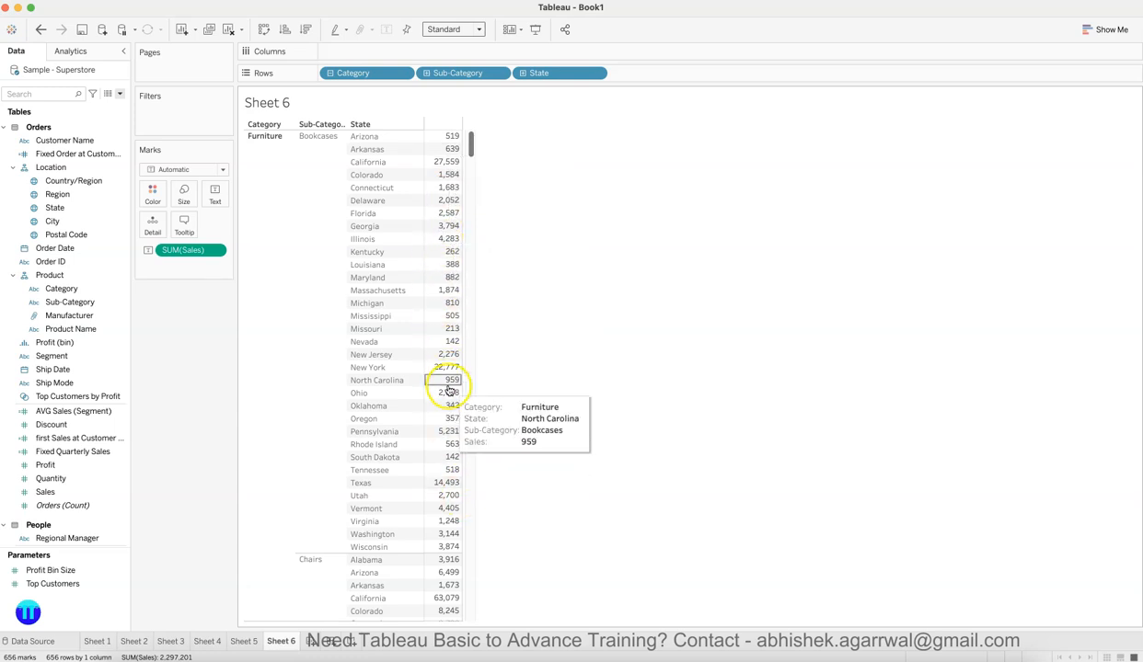
Step: Examine the state-level Sales values for the Bookcases sub-category within Furniture
click(307, 156)
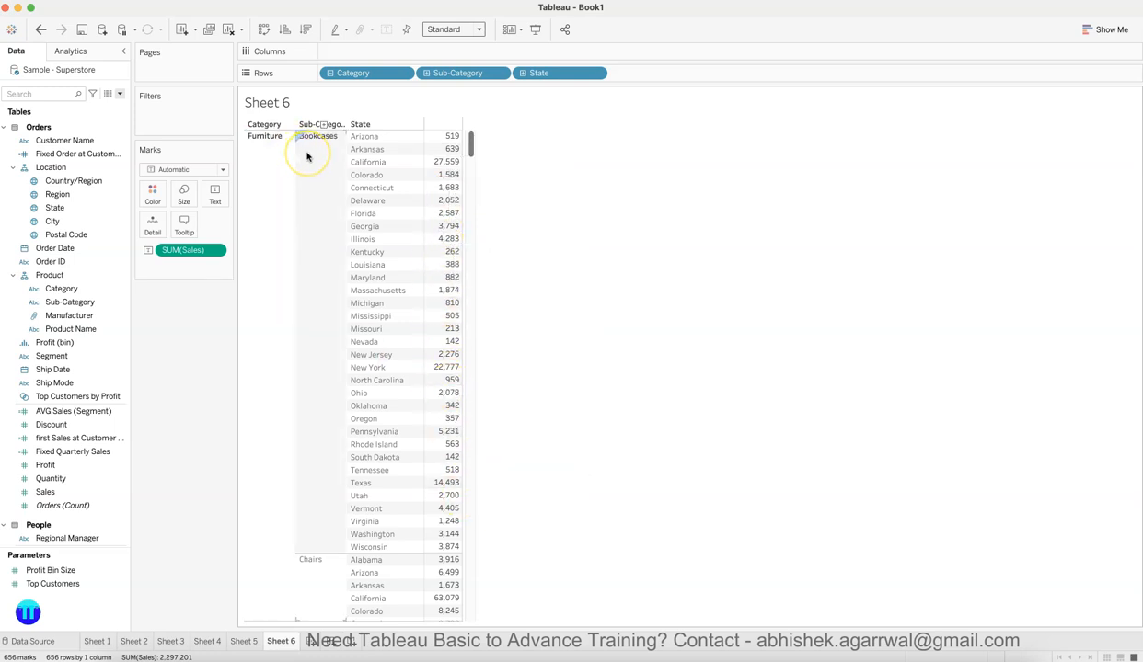
click(266, 175)
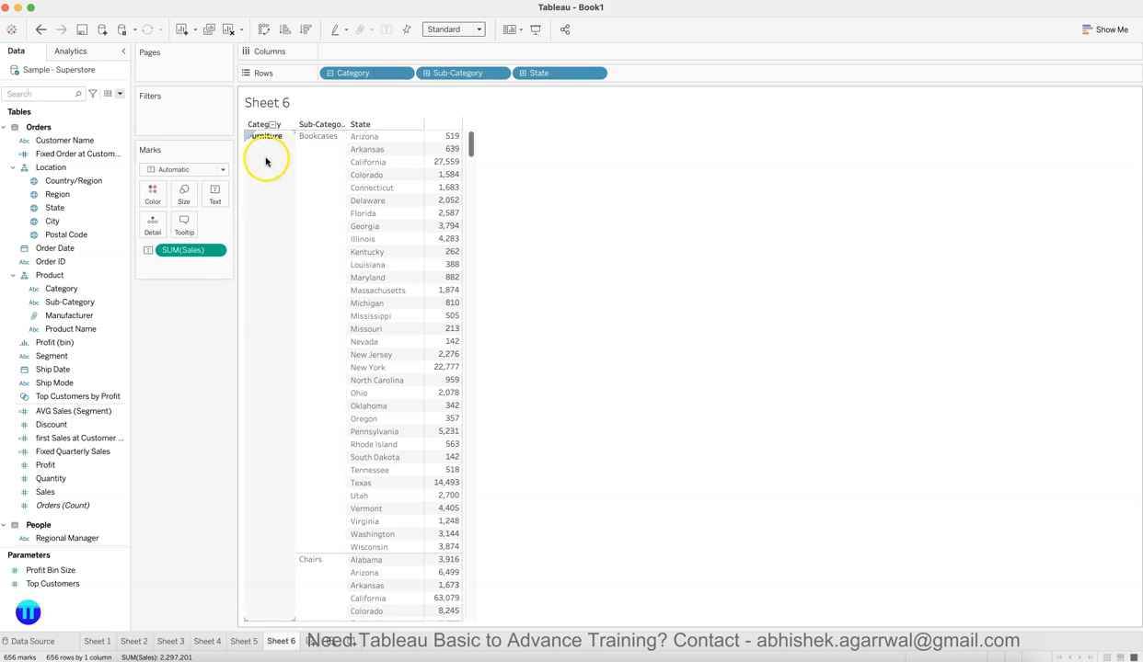
click(296, 219)
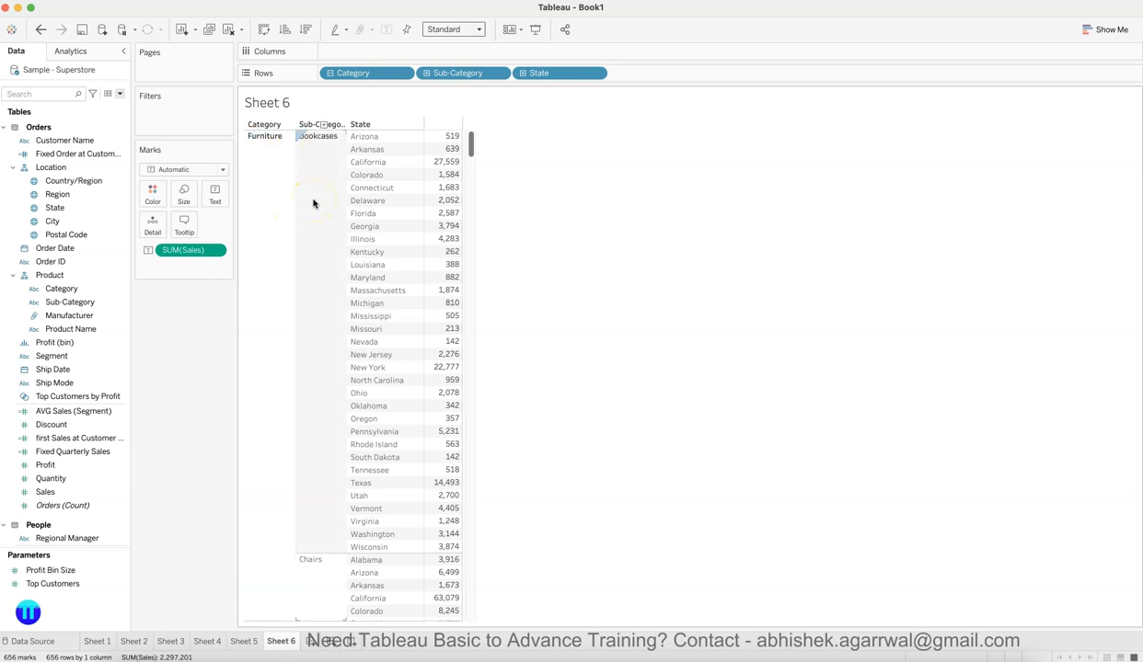
click(405, 202)
click(390, 138)
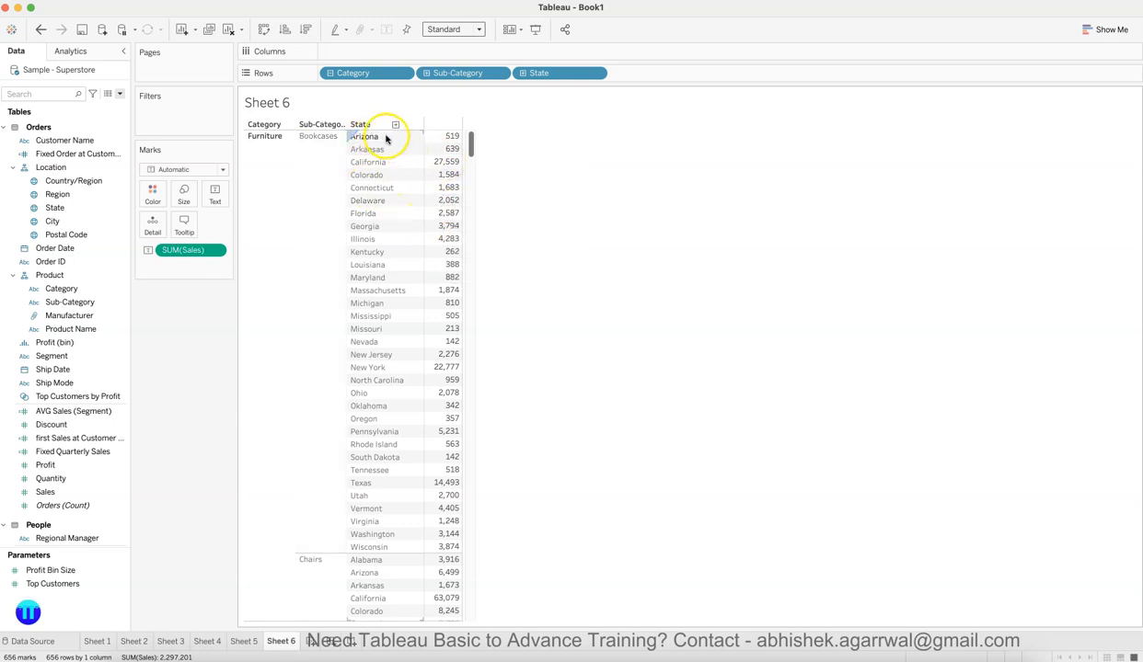
click(445, 137)
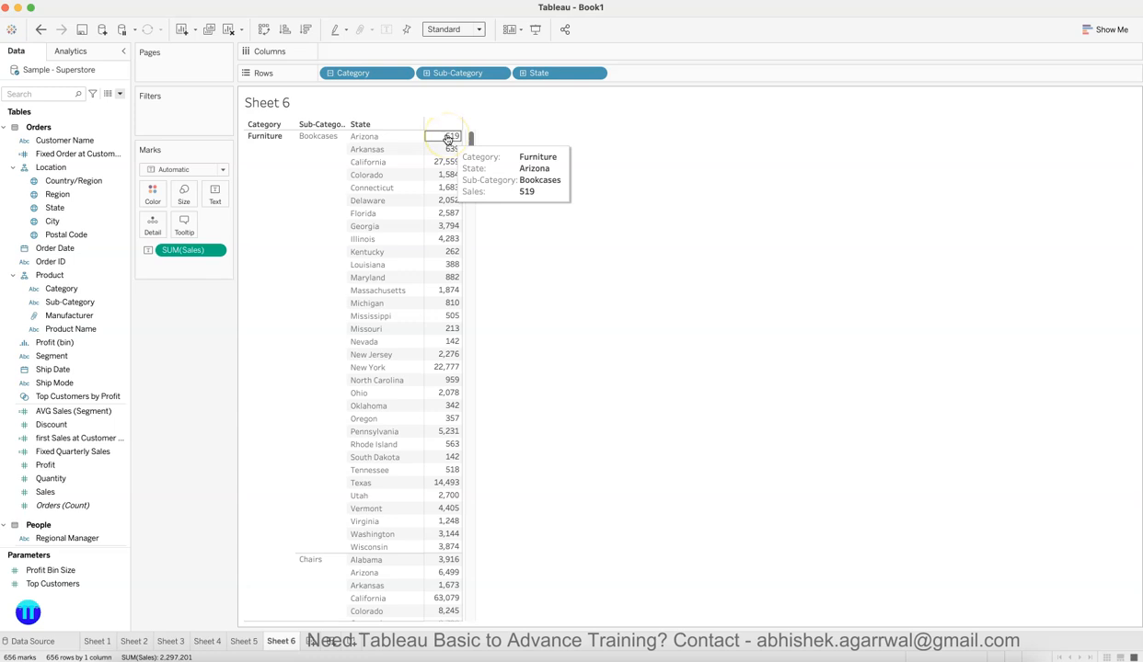
click(335, 171)
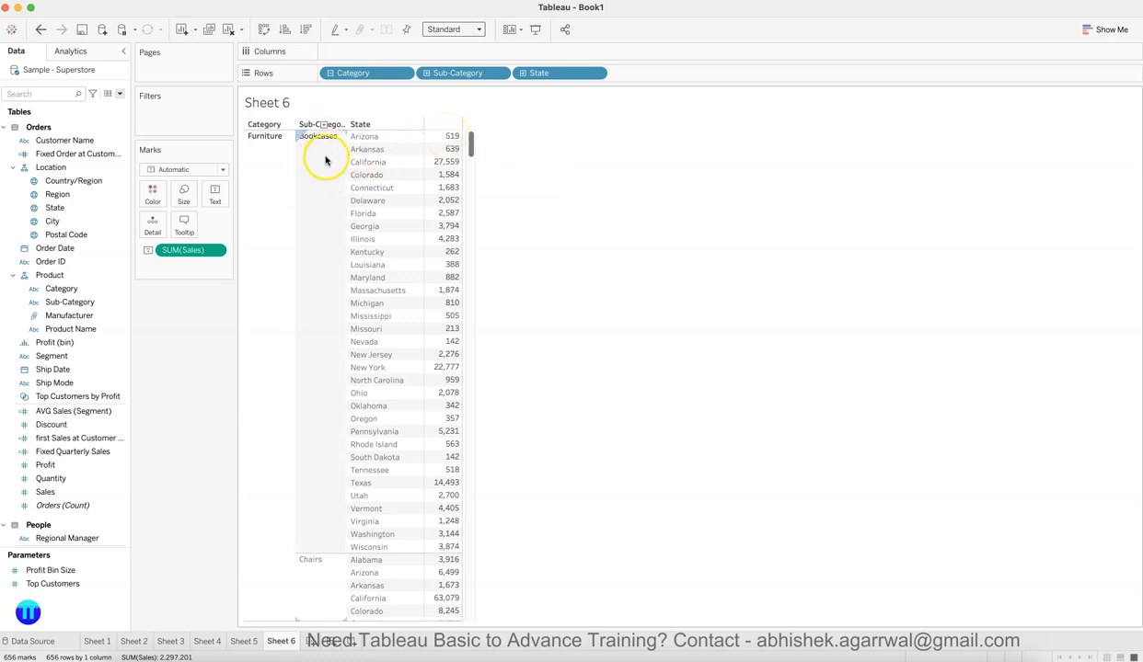
click(445, 140)
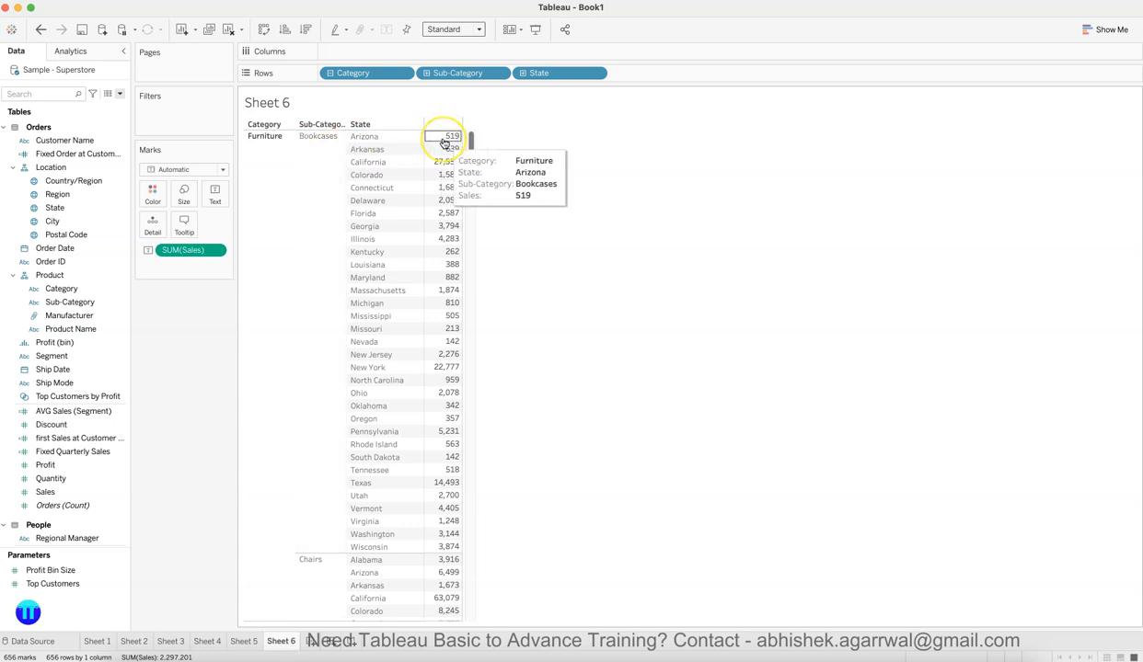
click(324, 175)
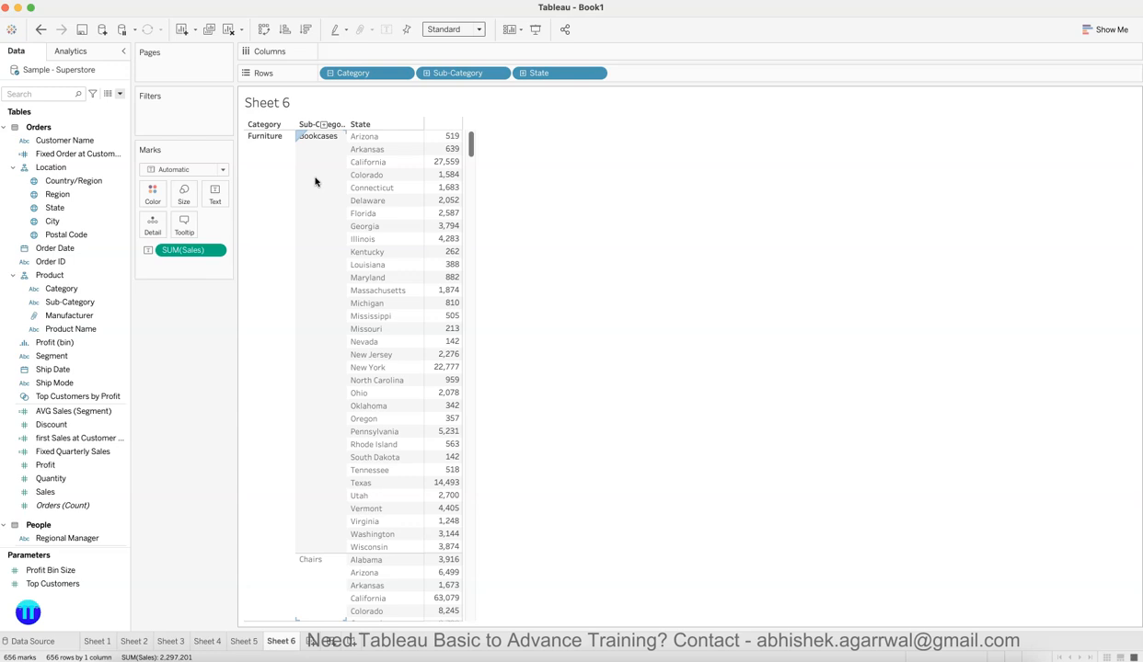
Step: Add all subtotals to the Sales table
click(319, 71)
click(331, 208)
click(304, 1)
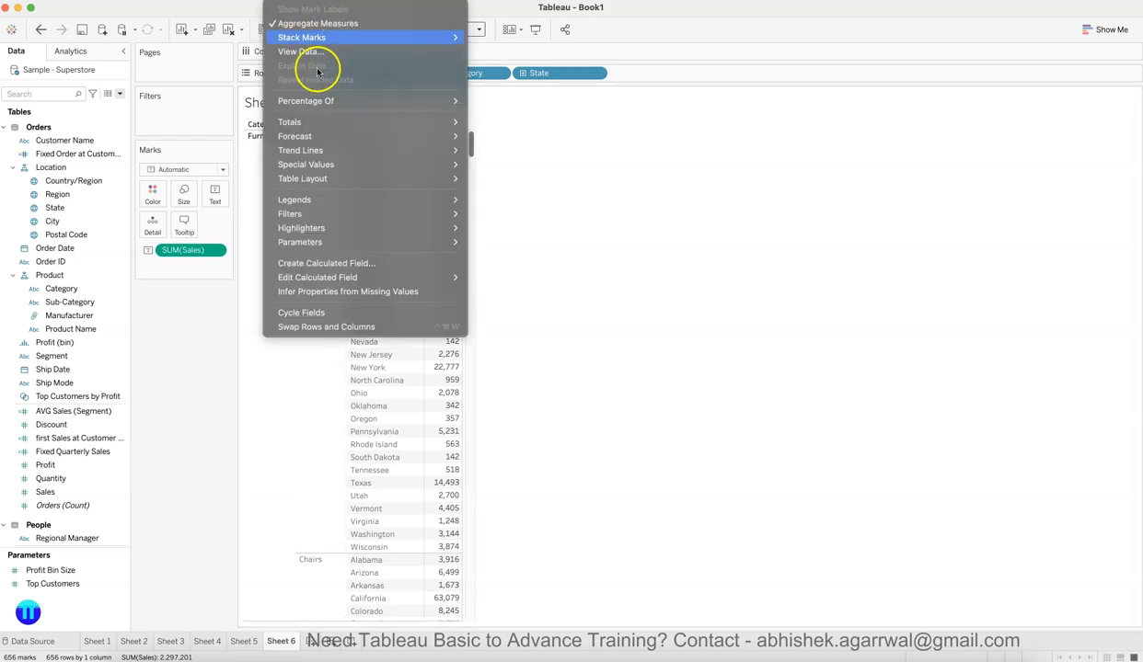
mouse_move(400, 123)
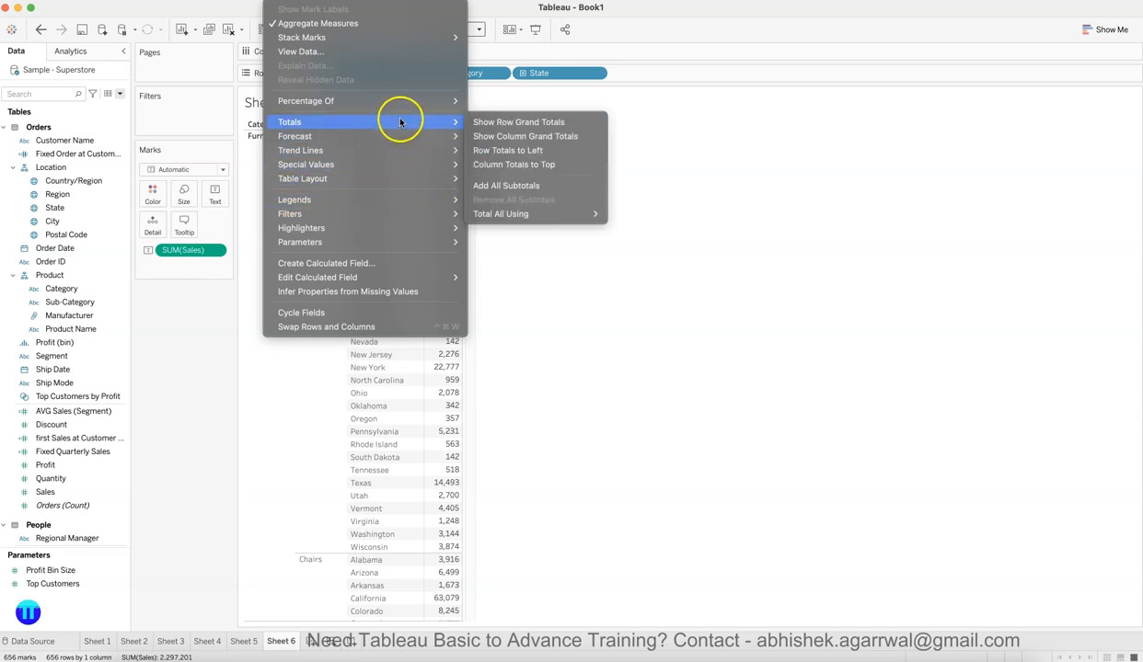
click(546, 186)
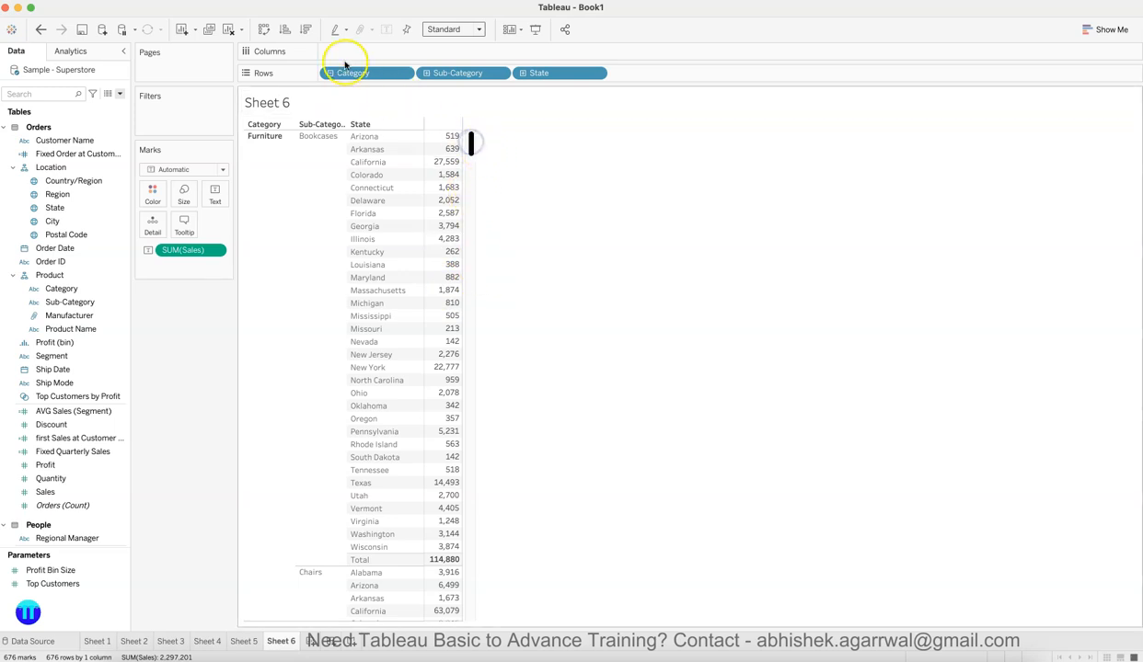
Step: Check the Subtotals option of the Sub-Category row field and examine the state-level Sales values
click(499, 74)
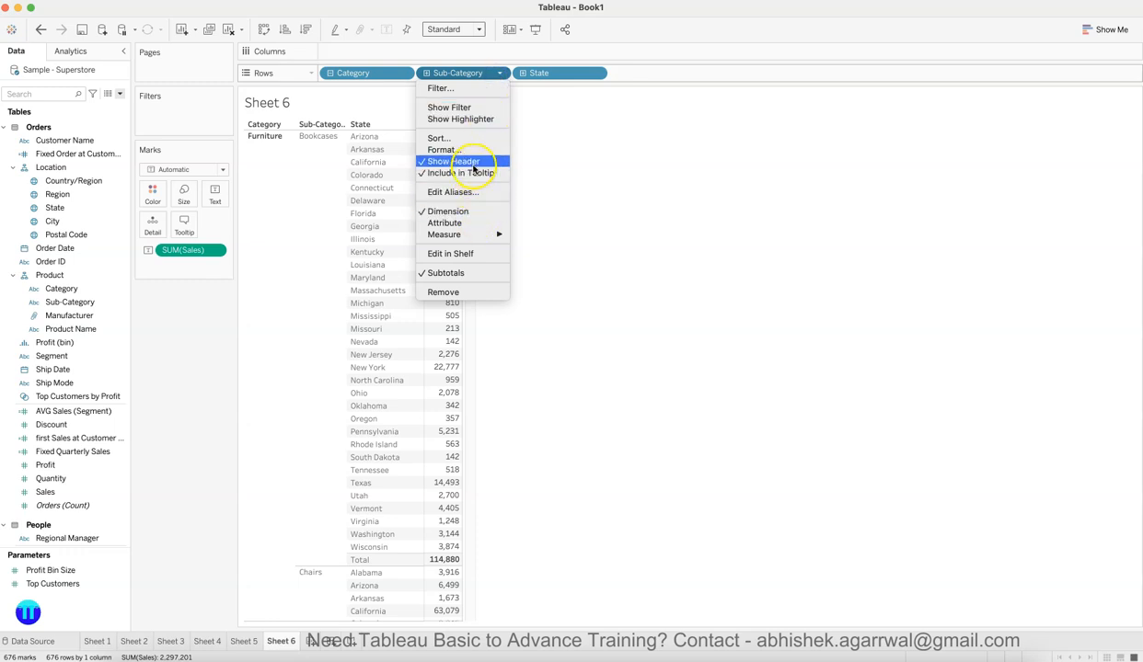
click(451, 273)
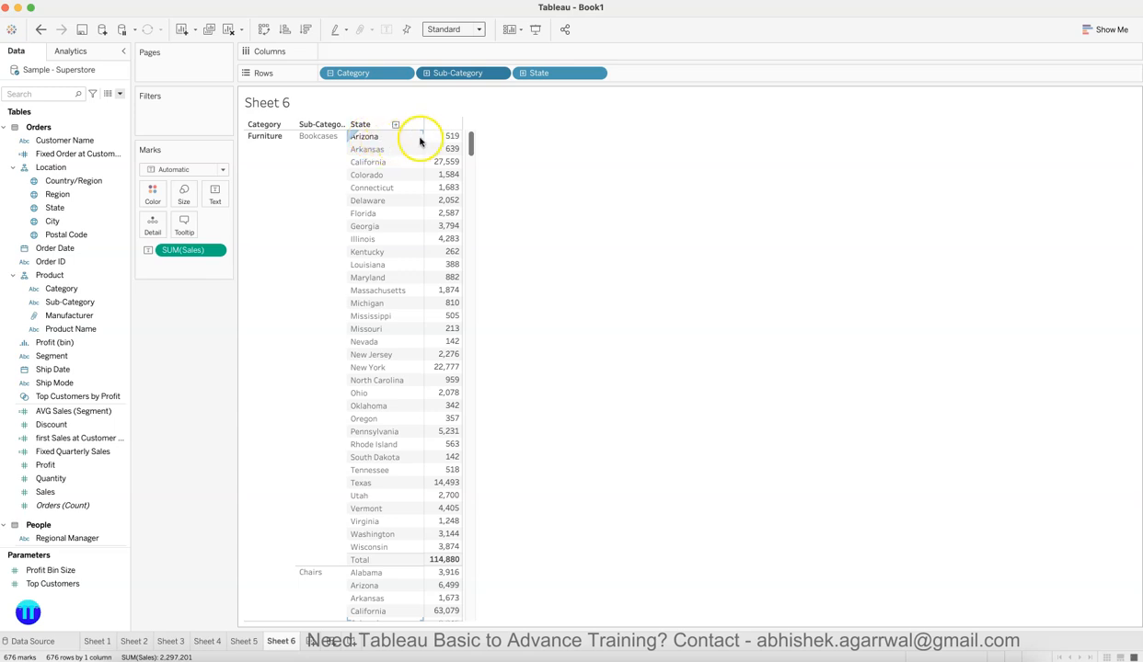
mouse_move(446, 141)
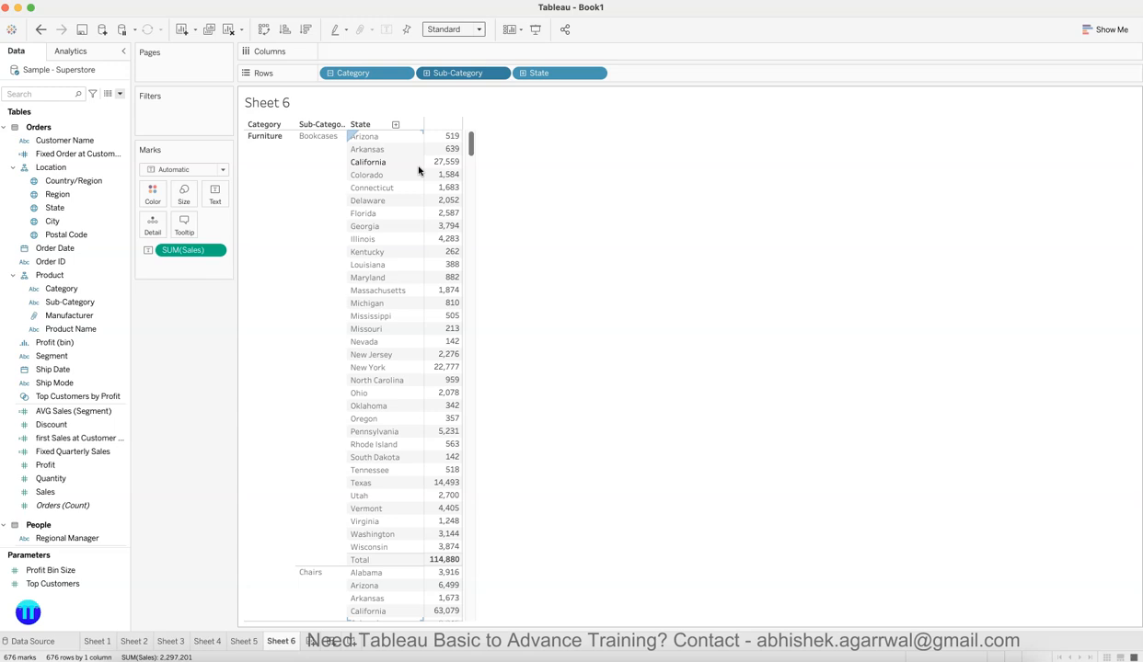
click(431, 164)
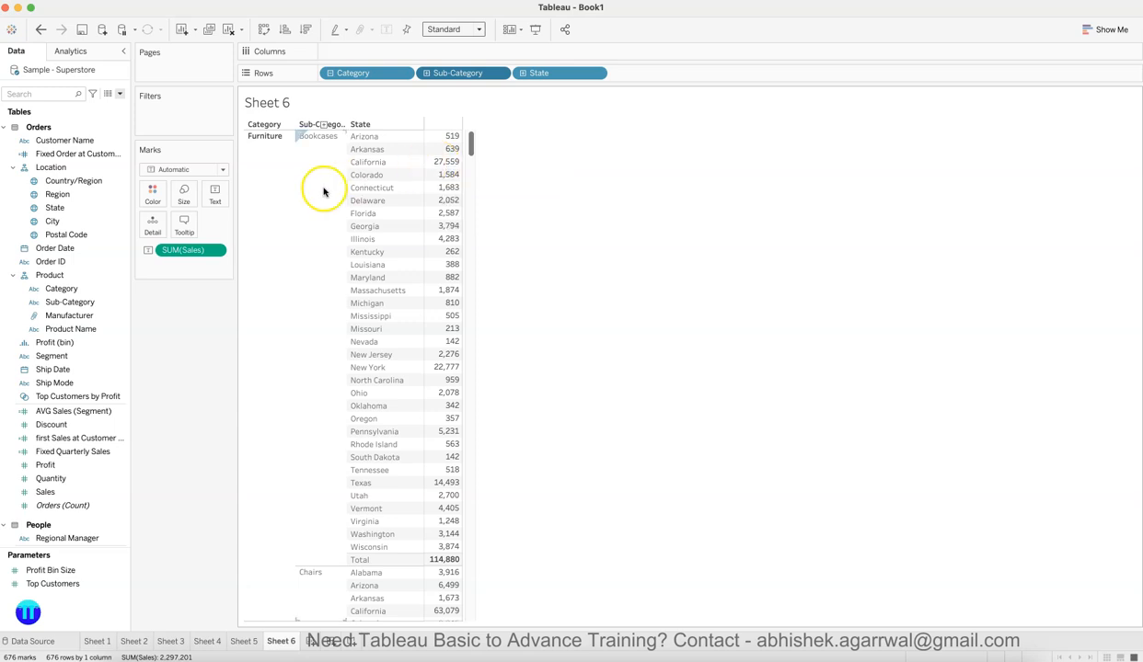
Step: Clear the worksheet by removing Category, Sub-Category, State and Sales from the view
right_click(449, 73)
drag(449, 72, 191, 344)
drag(299, 115, 199, 331)
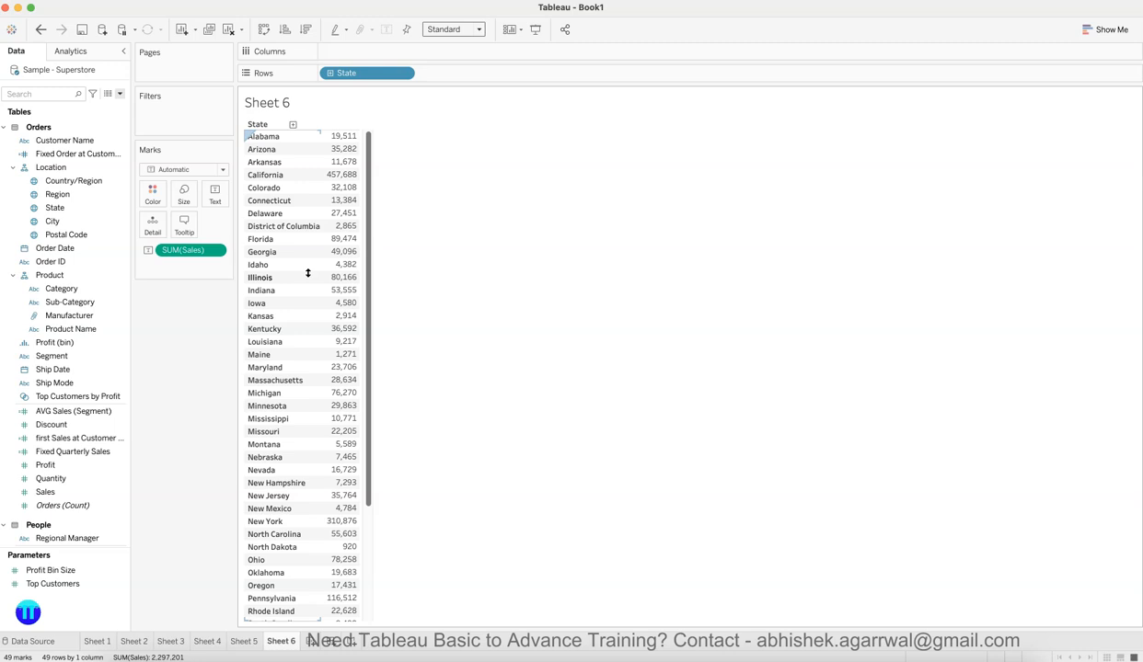
drag(378, 73, 196, 378)
drag(199, 247, 196, 380)
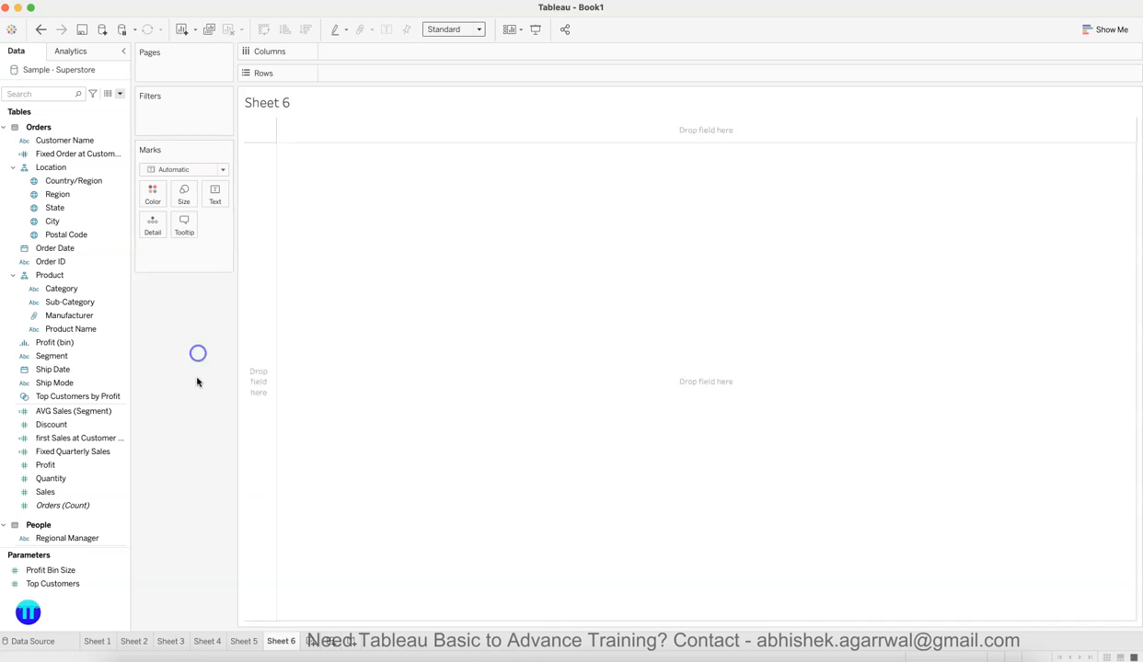
Step: Return to Sheet 5 to reread the Fixed LoD definition and look over the Location fields
click(243, 641)
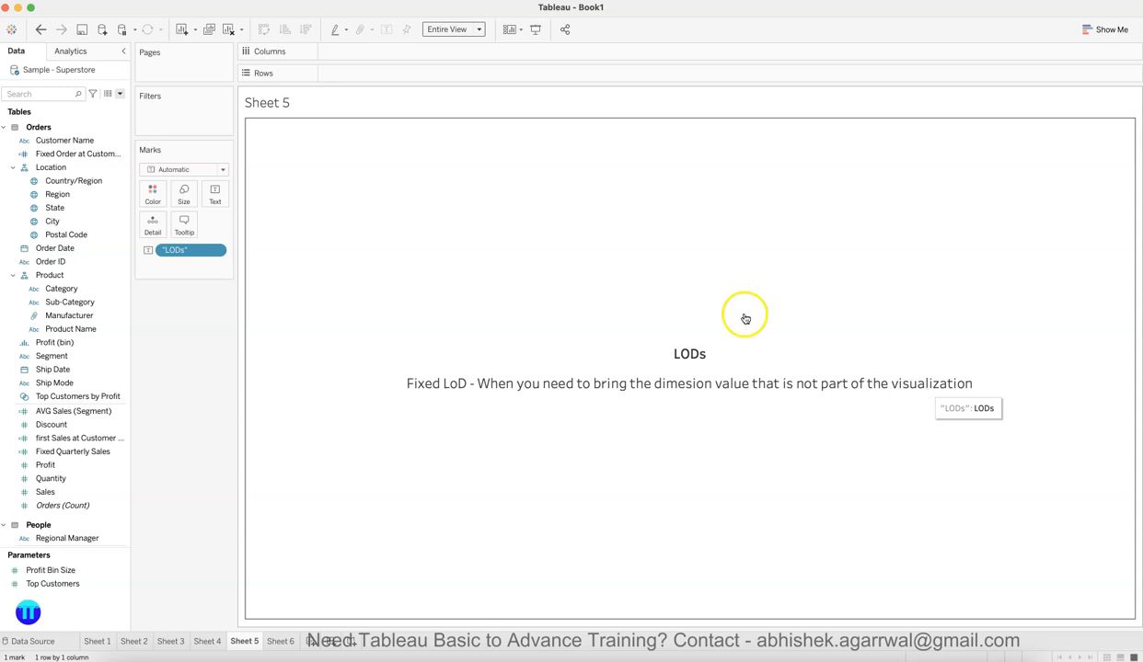
click(97, 182)
click(97, 194)
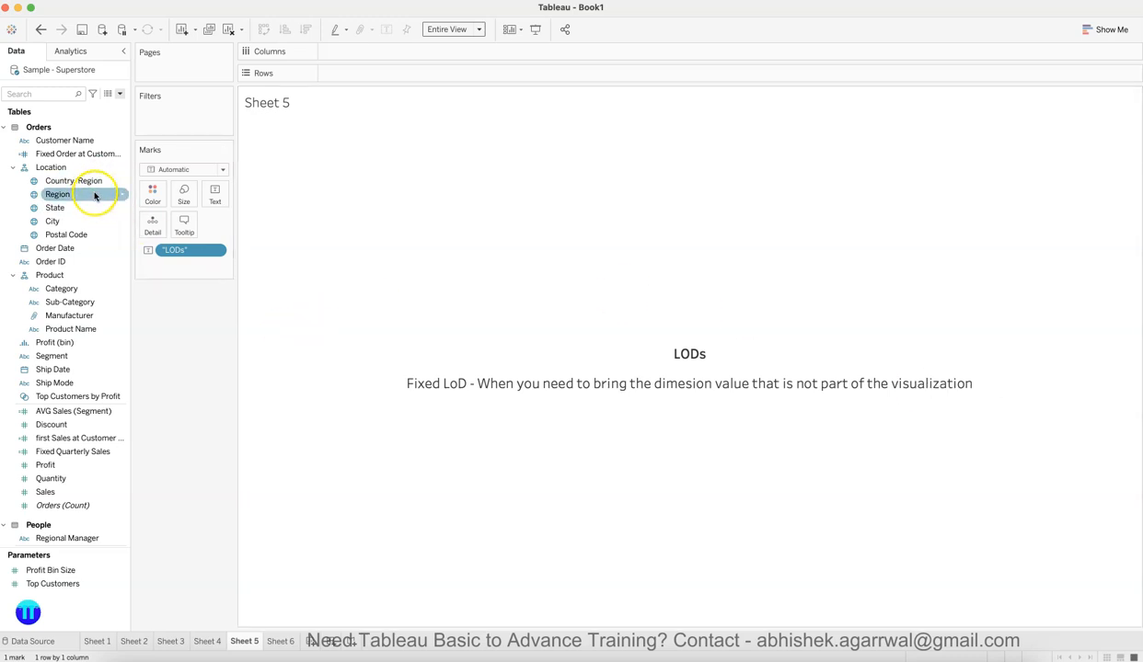
click(88, 208)
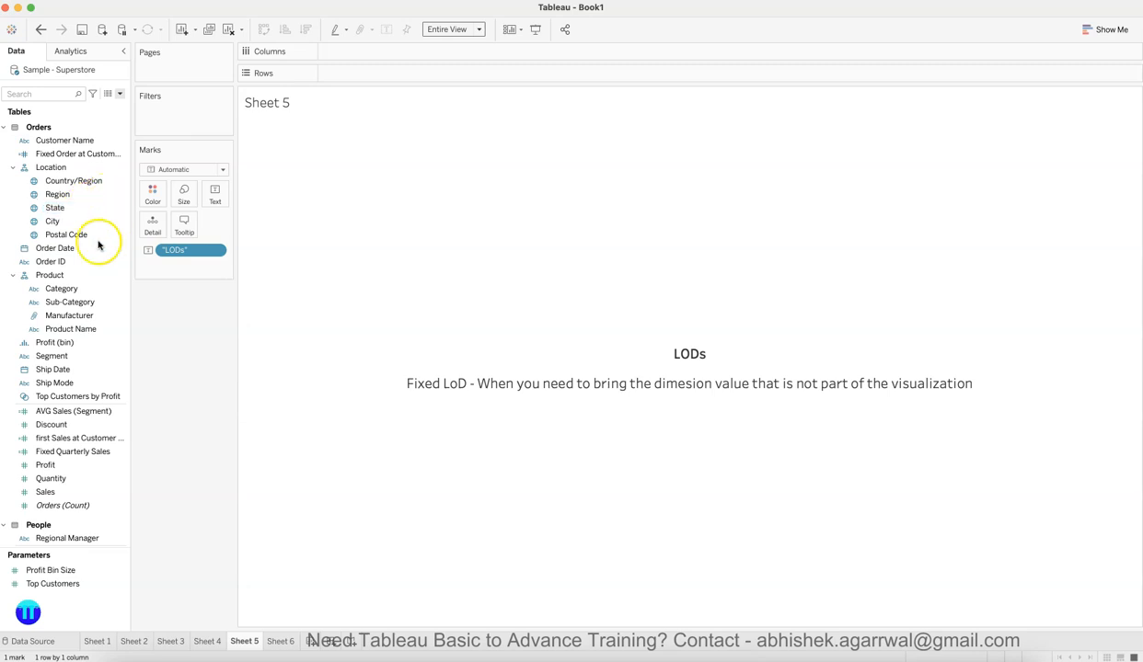
Step: Build a table on Sheet 6 with Sub-Category in the rows and Sales as the displayed value
click(85, 302)
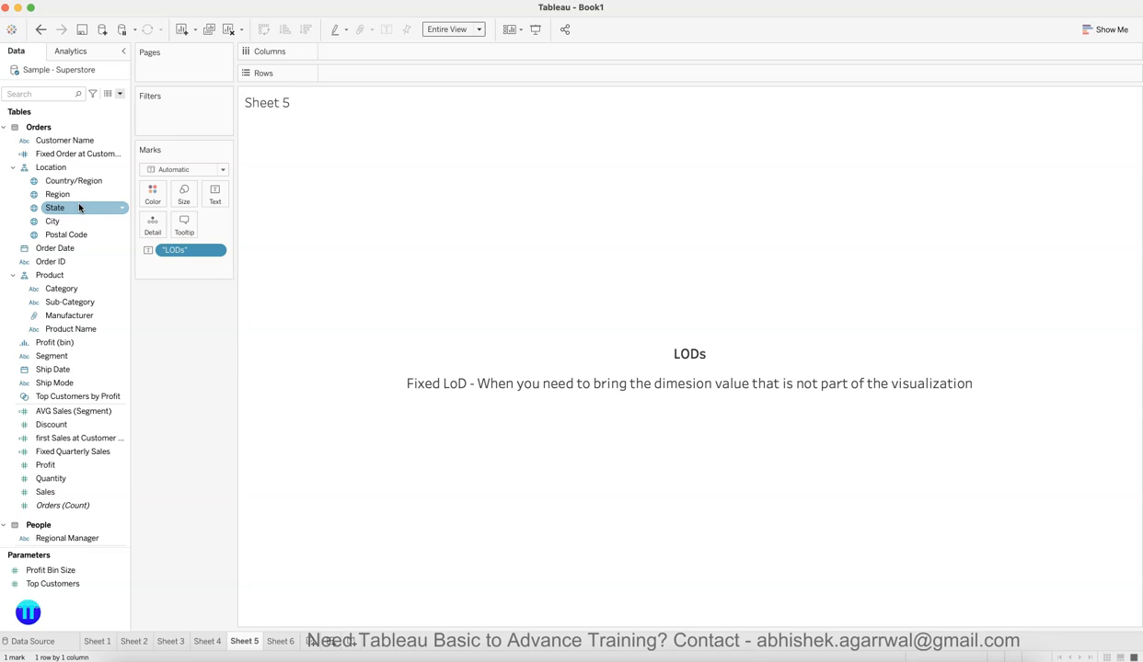
click(223, 475)
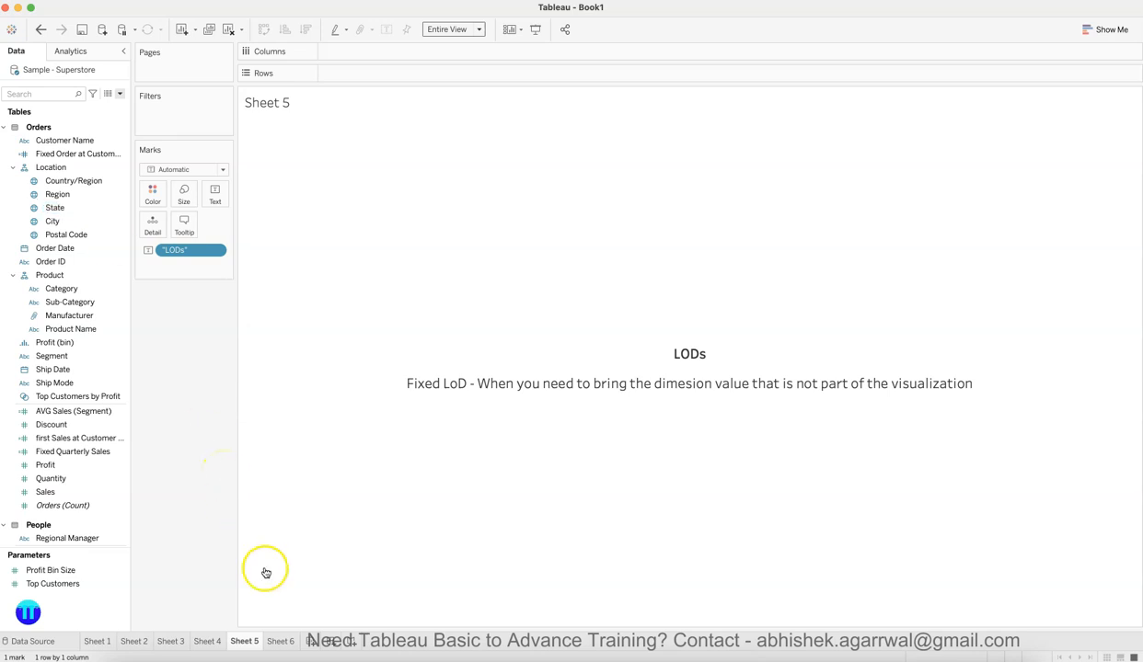
click(281, 642)
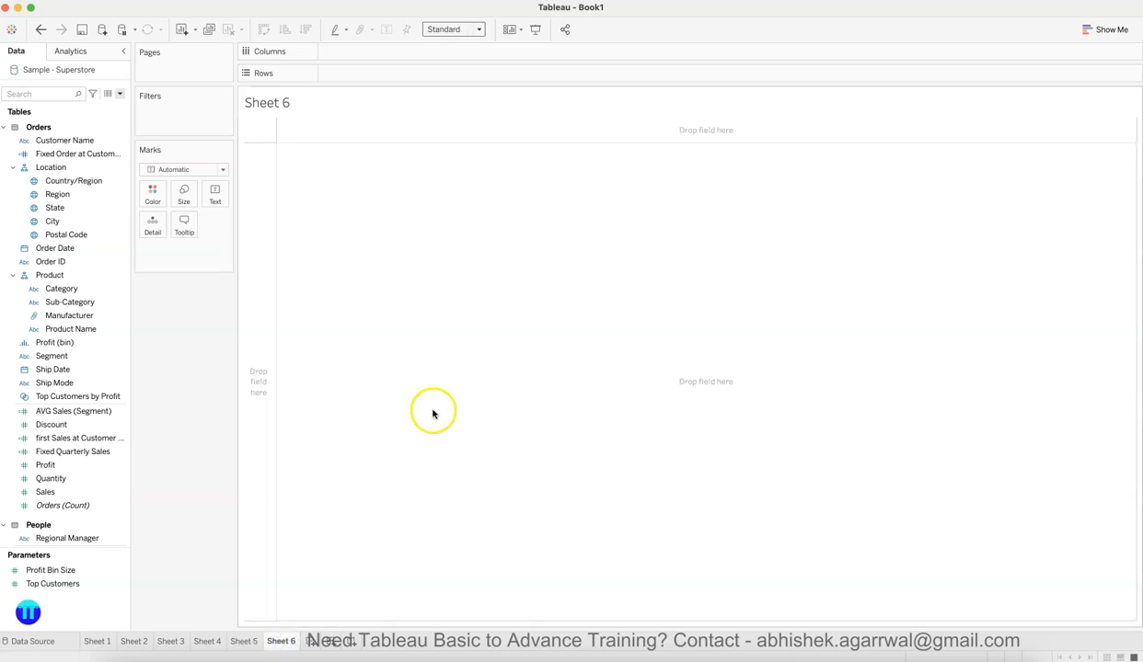
drag(84, 304, 367, 79)
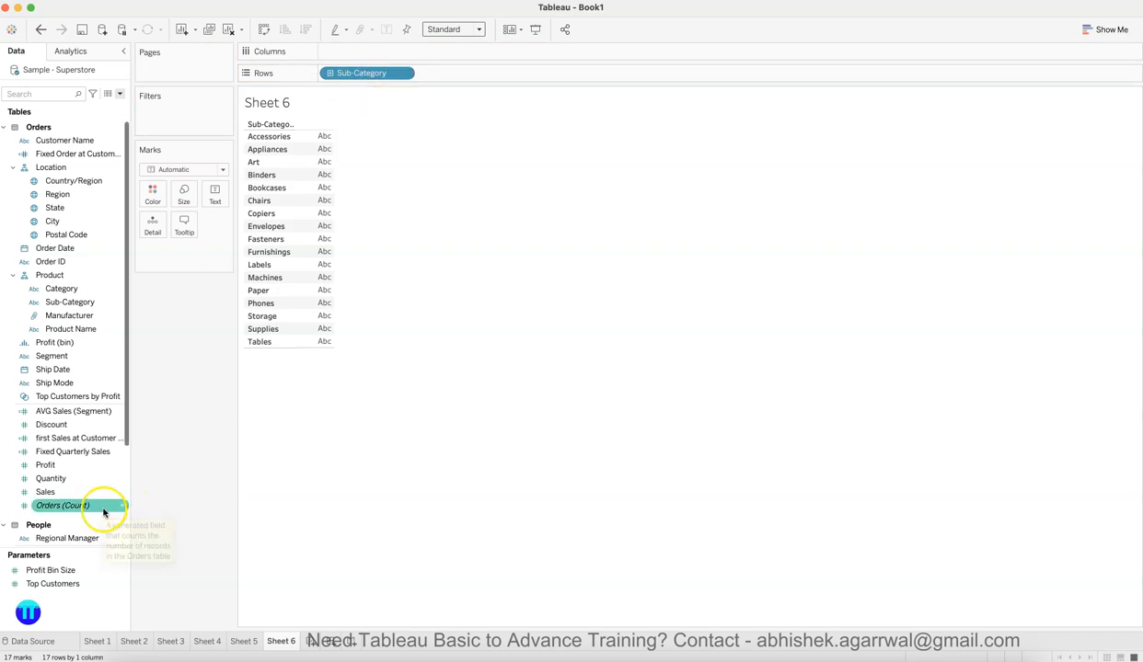
scroll(97, 505, down, 1)
drag(73, 479, 320, 242)
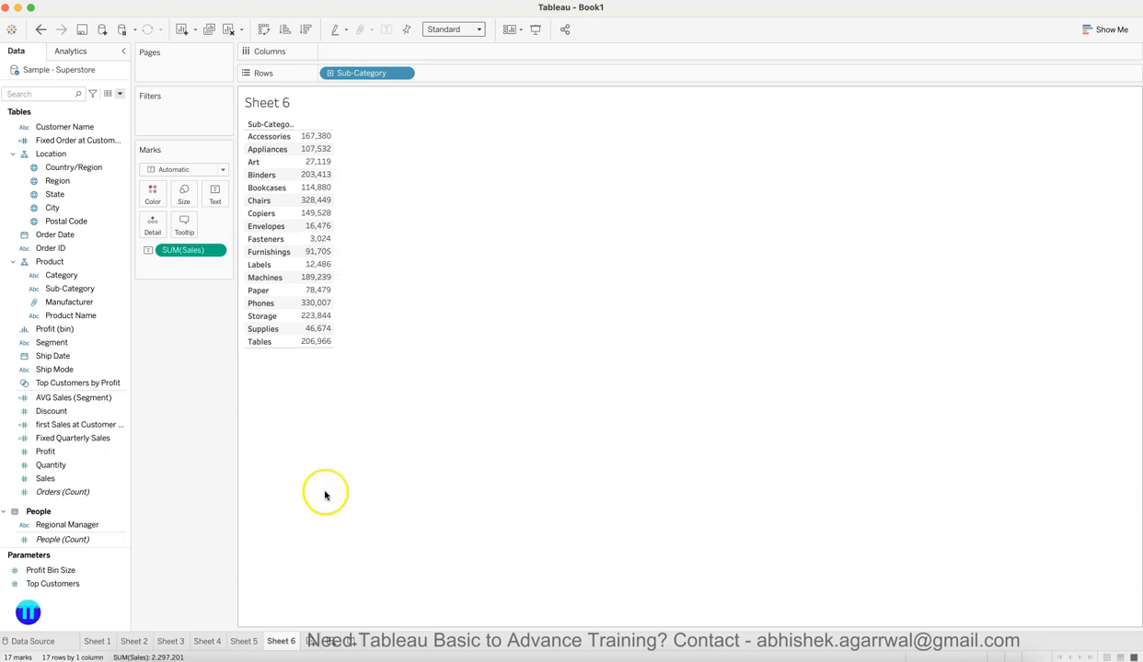
mouse_move(311, 298)
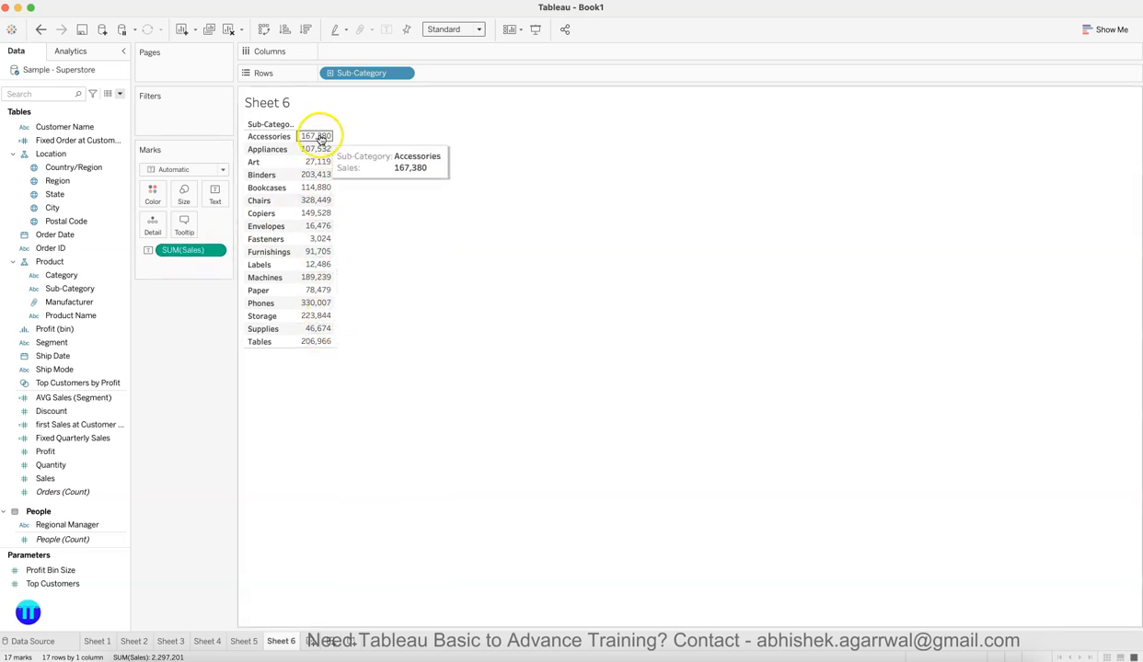
Step: Add Category ahead of Sub-Category in the rows to view category-level Sales, and remove it again
click(88, 279)
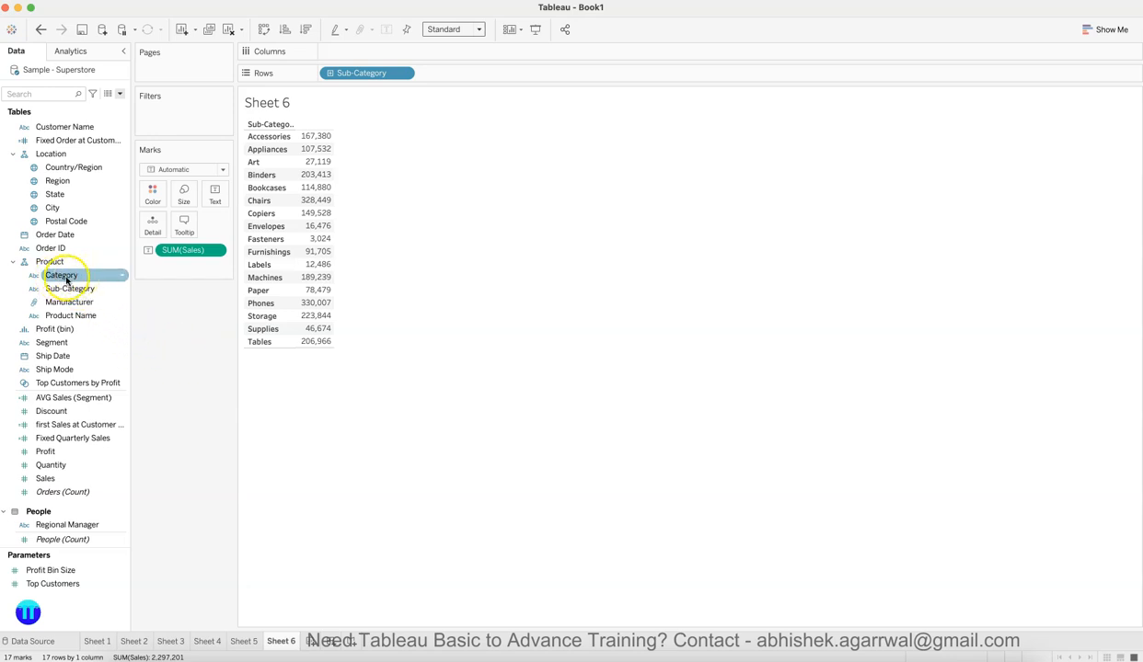
click(64, 289)
click(70, 278)
drag(70, 279, 320, 76)
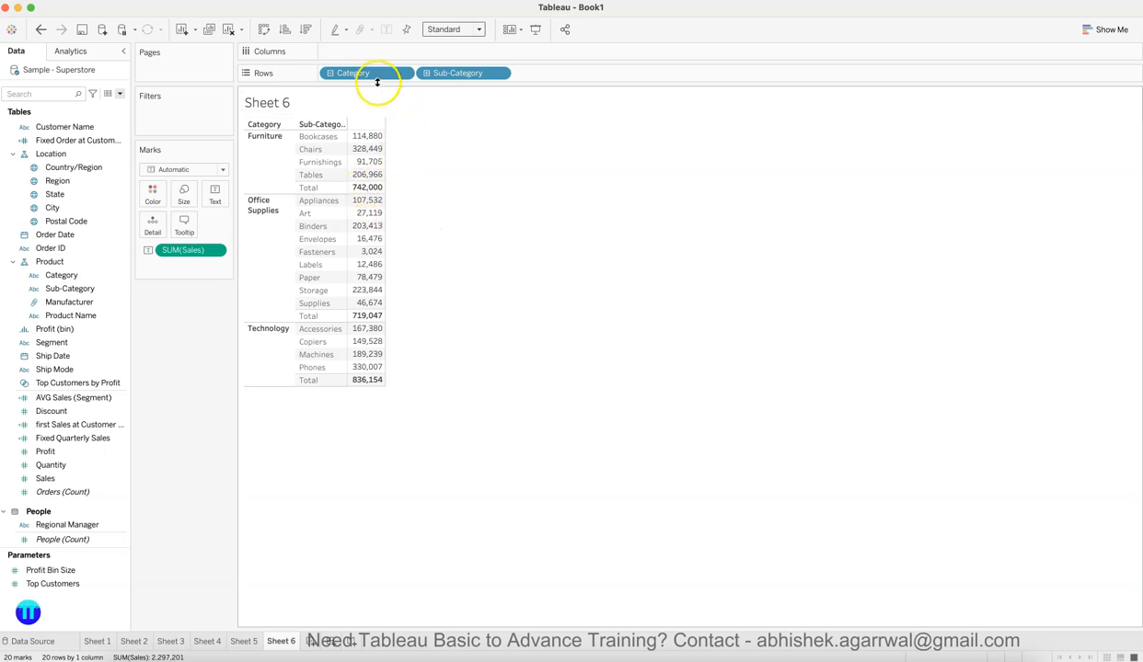
drag(374, 73, 200, 388)
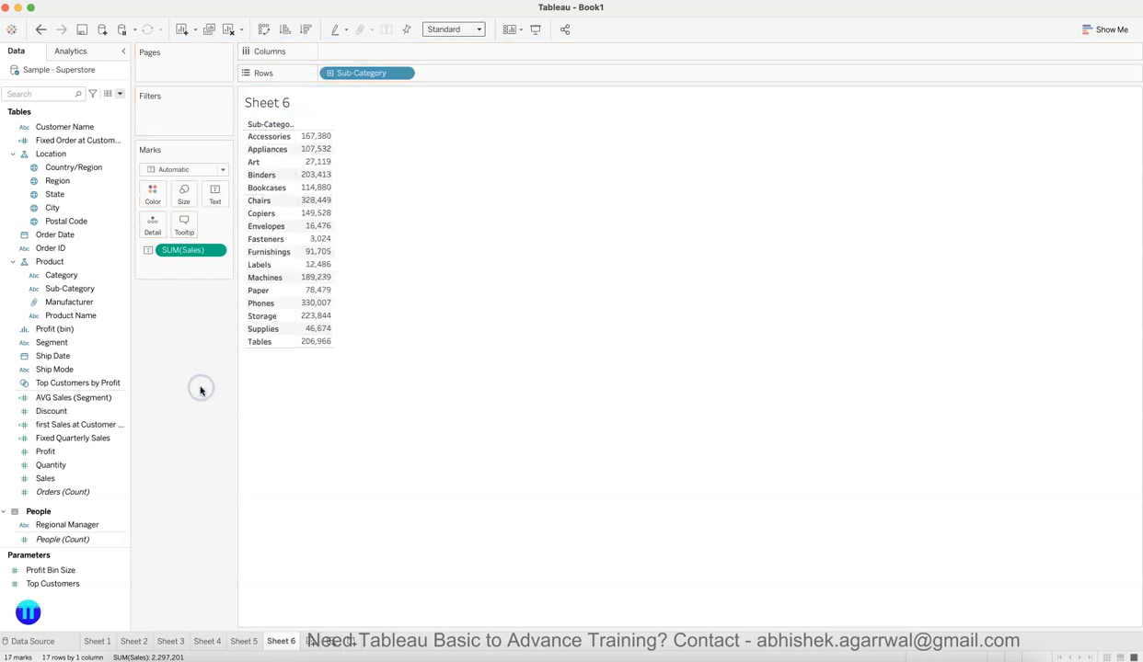
Step: Create a calculated field named Category Sales Fixed LOD
click(119, 96)
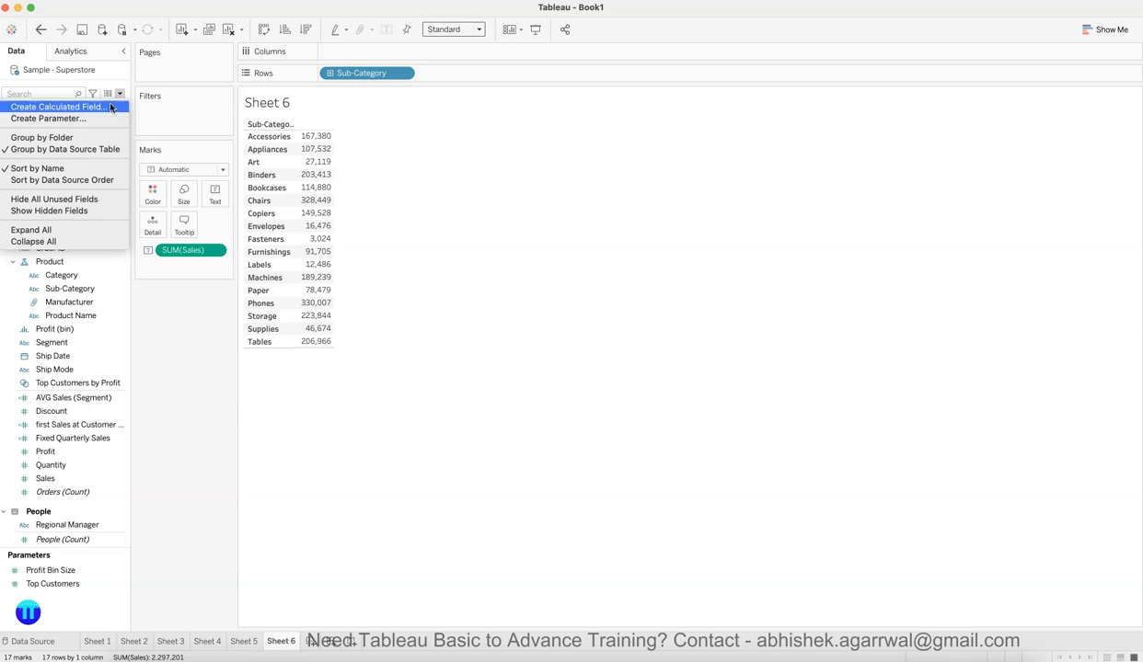
click(110, 108)
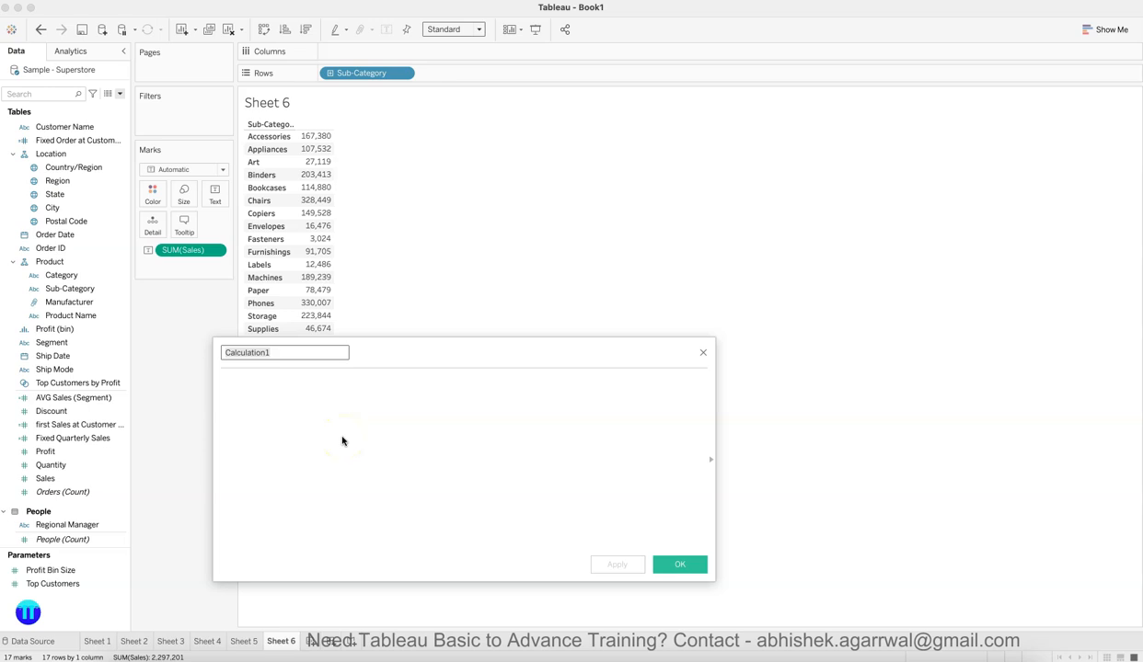
text(Category Sales Fixed LOD)
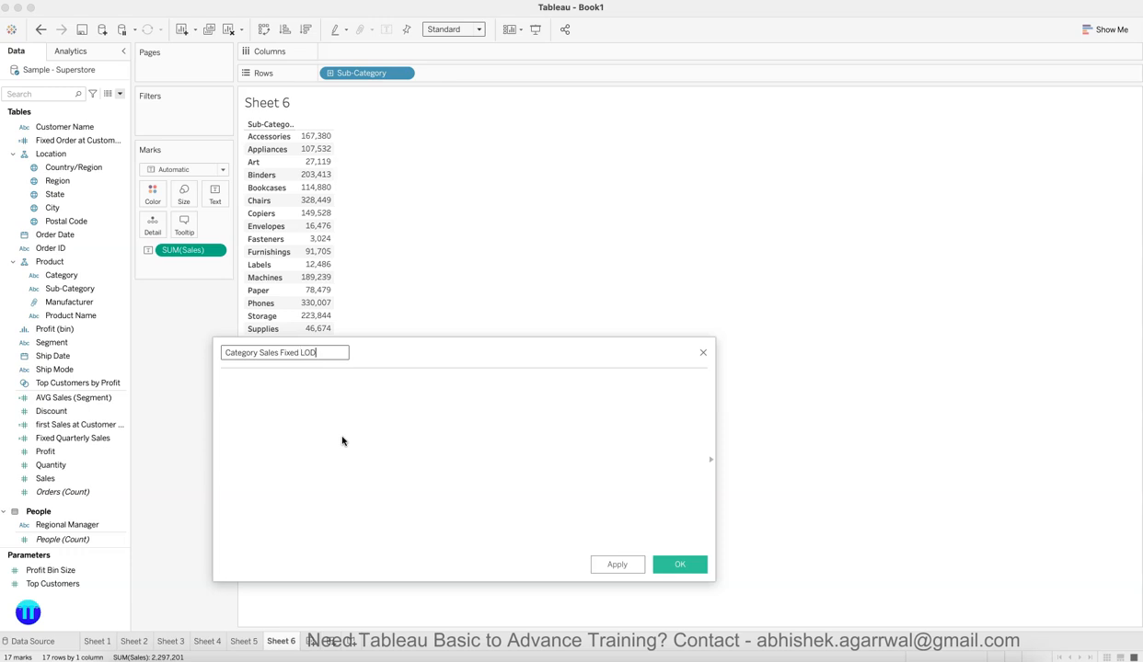
Step: Begin the calculation with a FIXED expression on the Category dimension
click(342, 441)
text({ FIXED  )
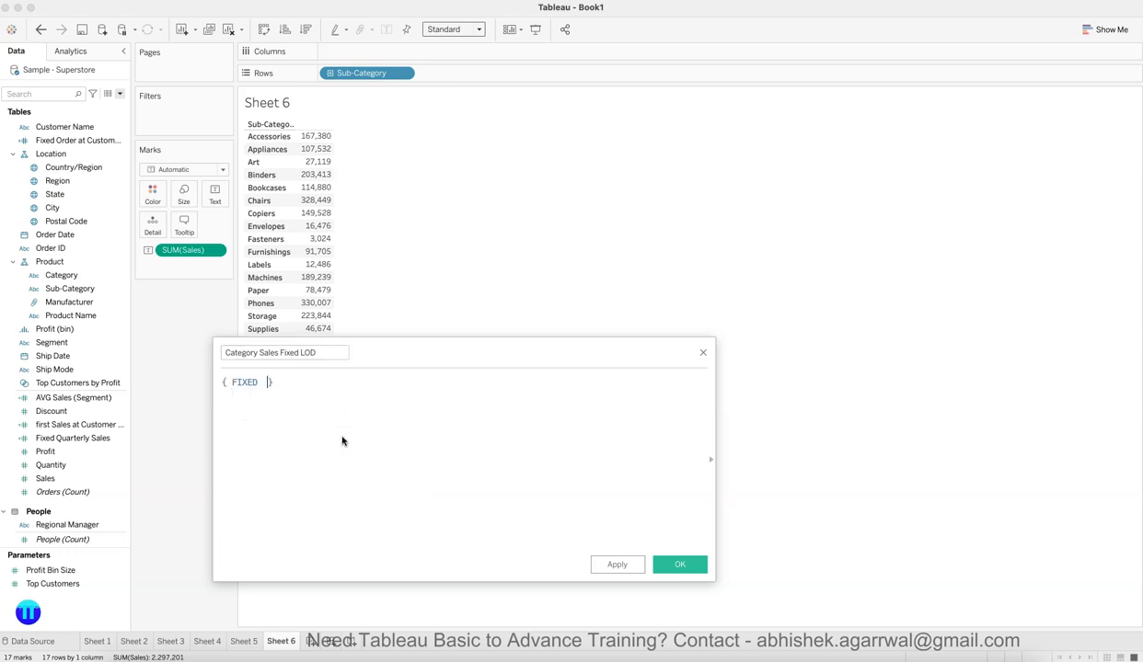
text(ca)
key(BackSpace)
key(BackSpace)
click(284, 394)
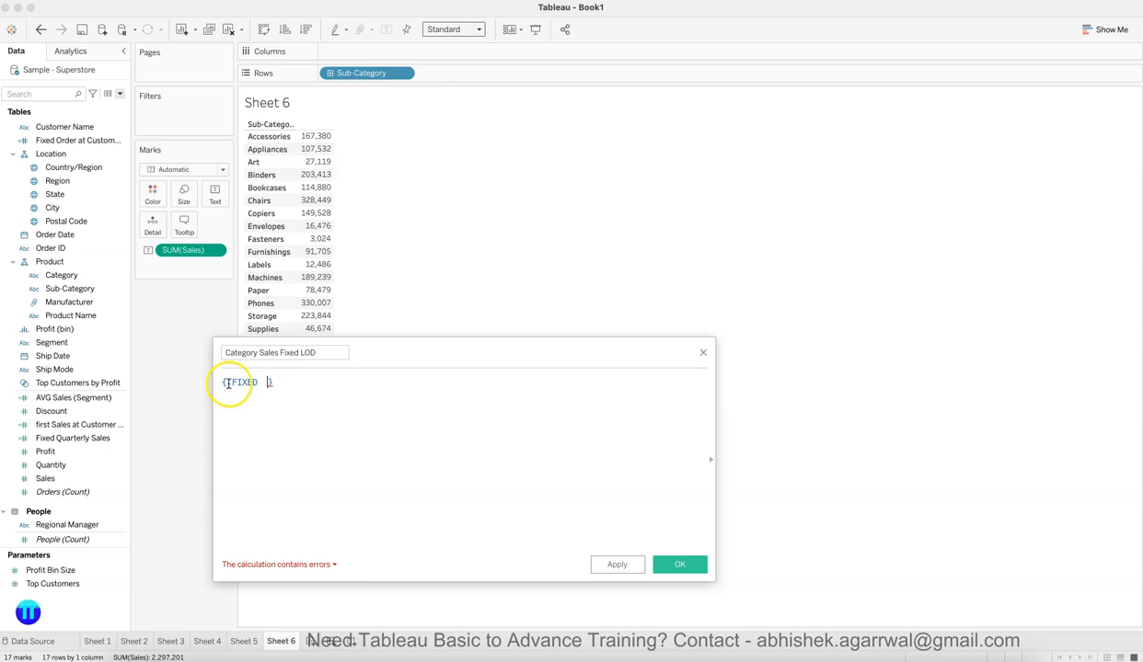
click(266, 383)
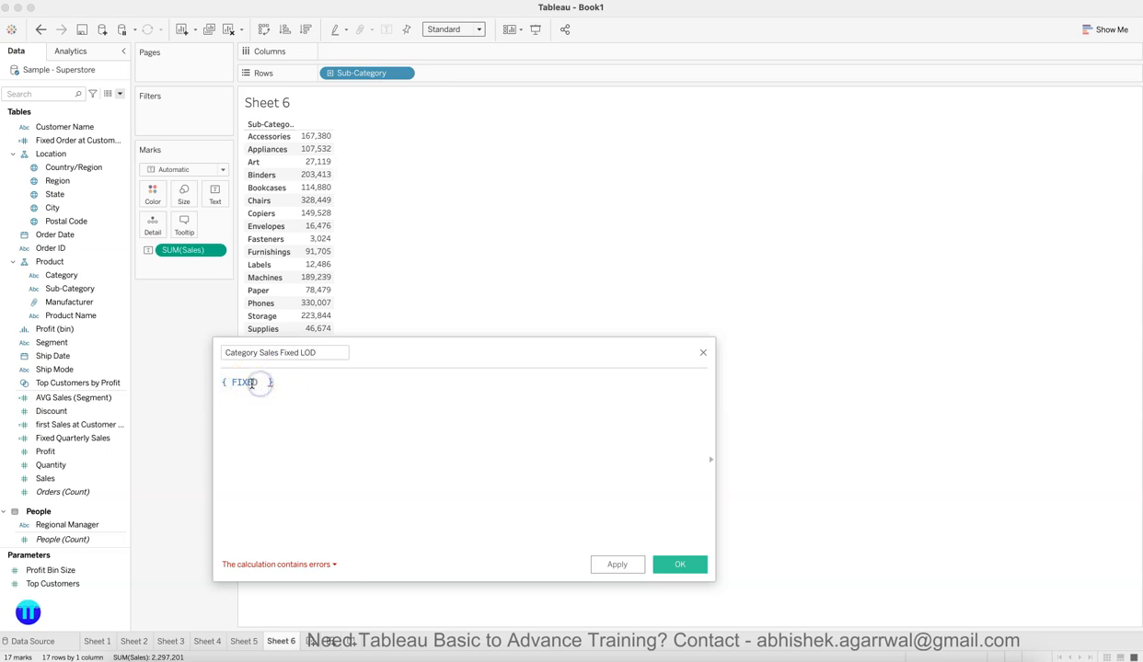
drag(232, 382, 255, 381)
click(262, 381)
click(72, 276)
text(cate)
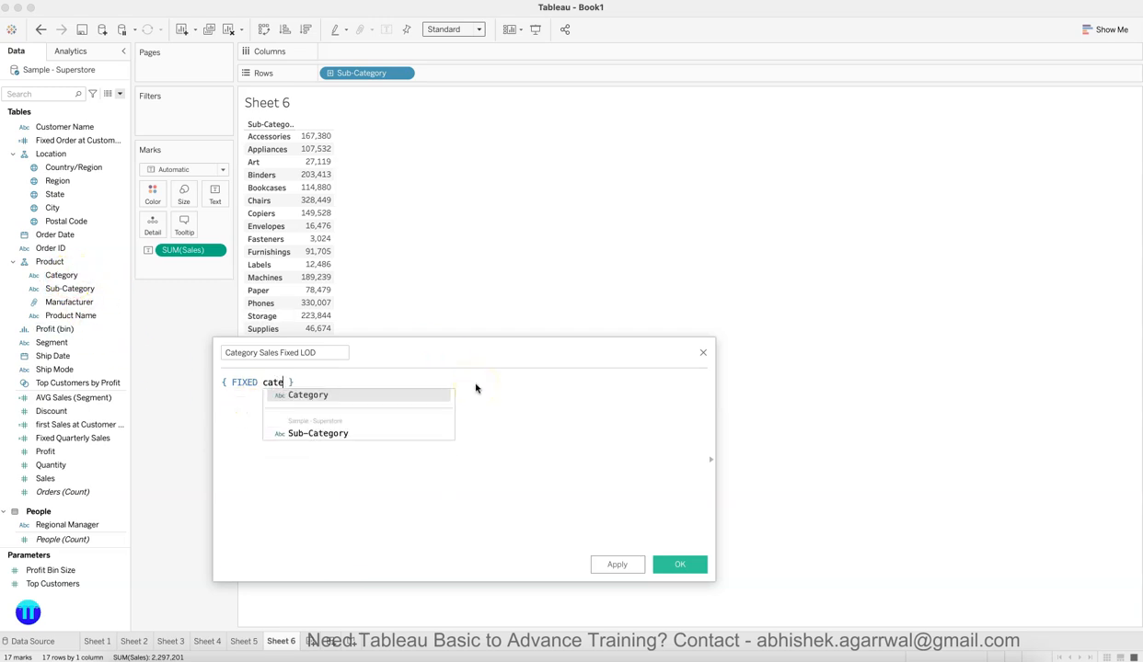
key(Return)
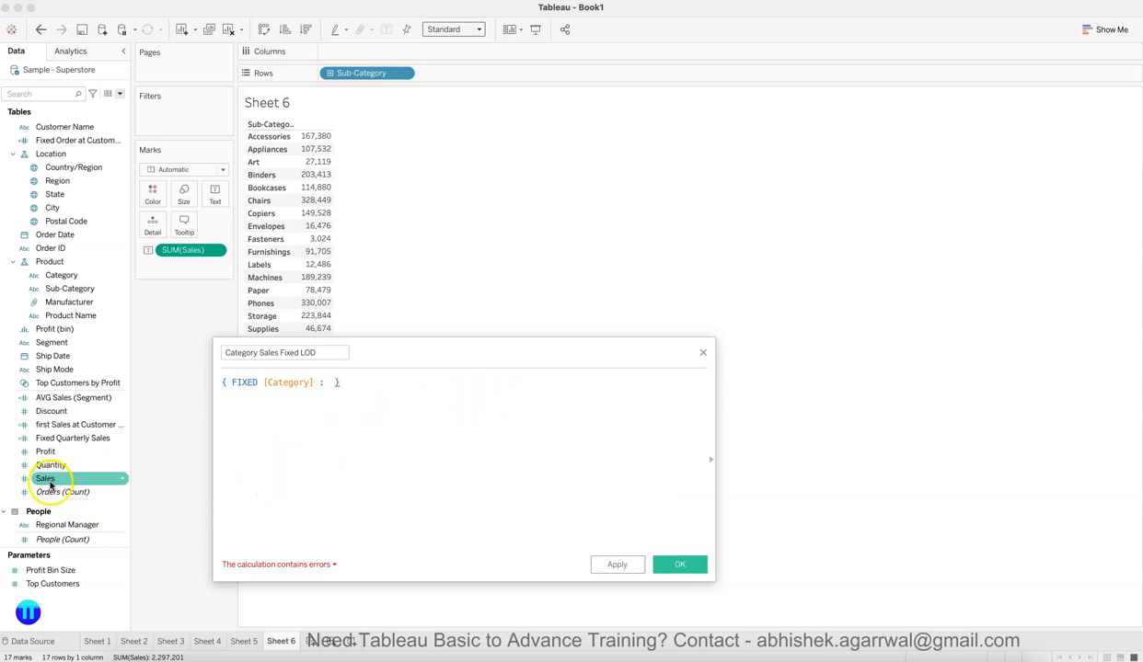
Step: Complete the formula as { FIXED [Category] : SUM([Sales]) } and save the calculated field
text(sum)
key(Return)
text(sal)
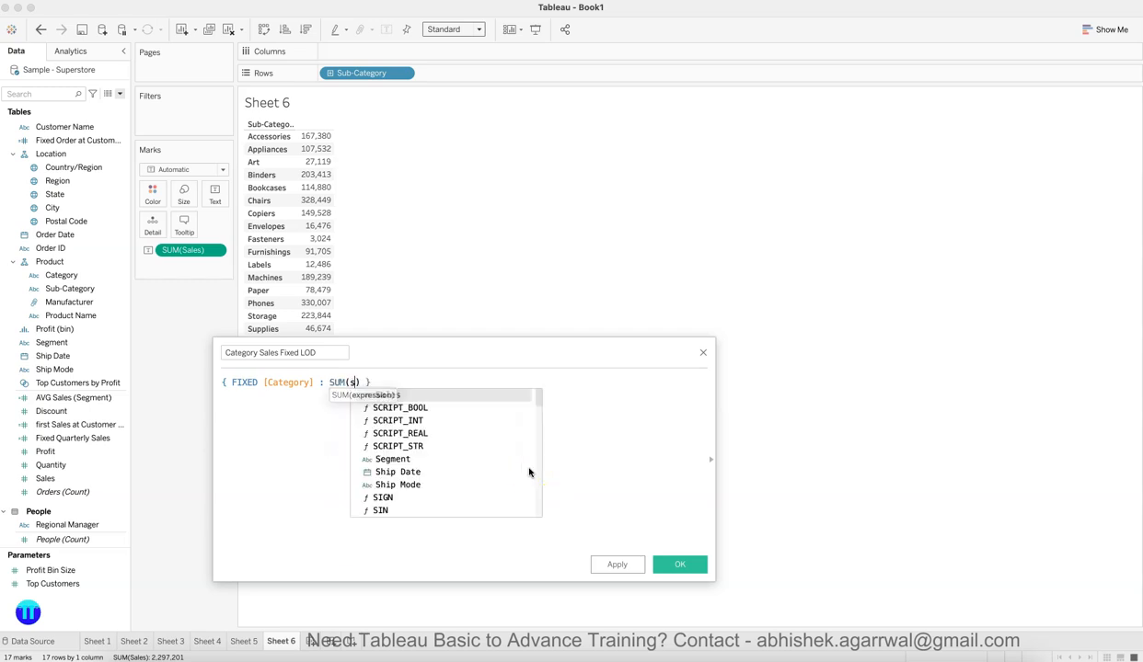
key(Return)
click(466, 392)
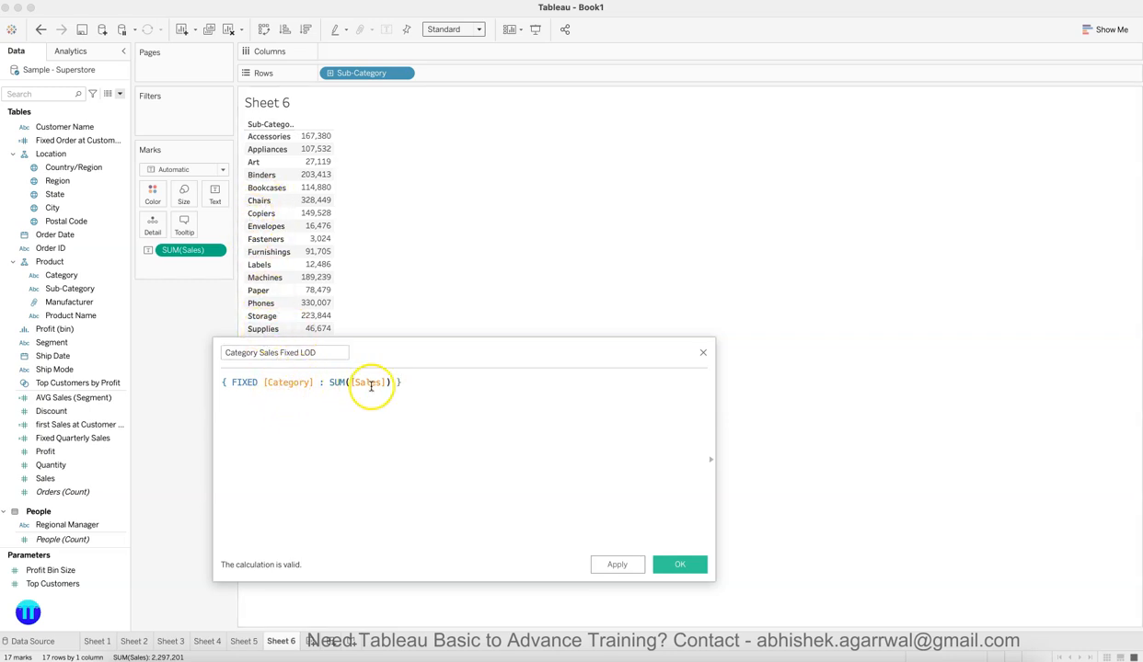
click(676, 566)
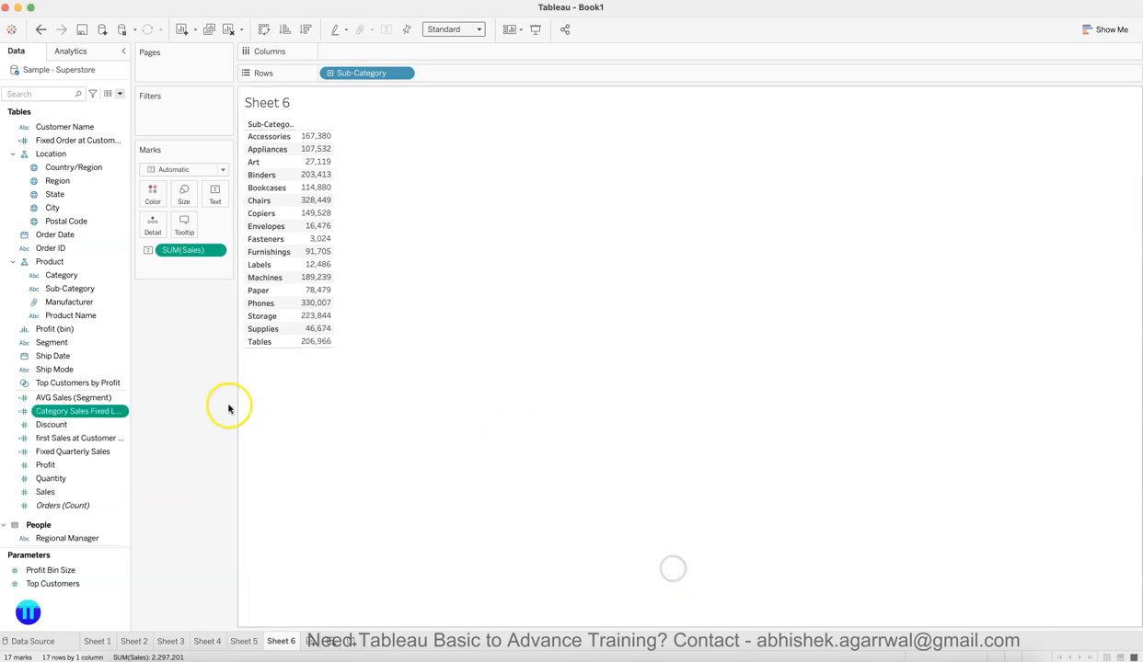
Step: Show Category Sales Fixed LOD alongside Sales in a text table, with Sales as the first measure column
drag(93, 414, 215, 195)
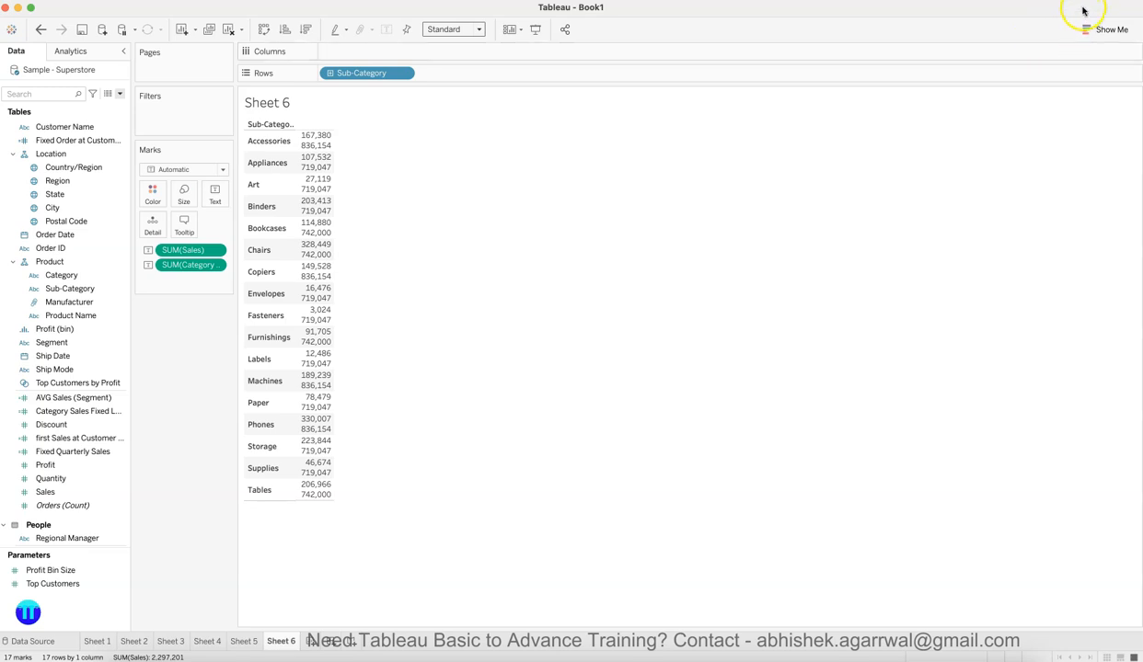
click(1102, 29)
click(1042, 67)
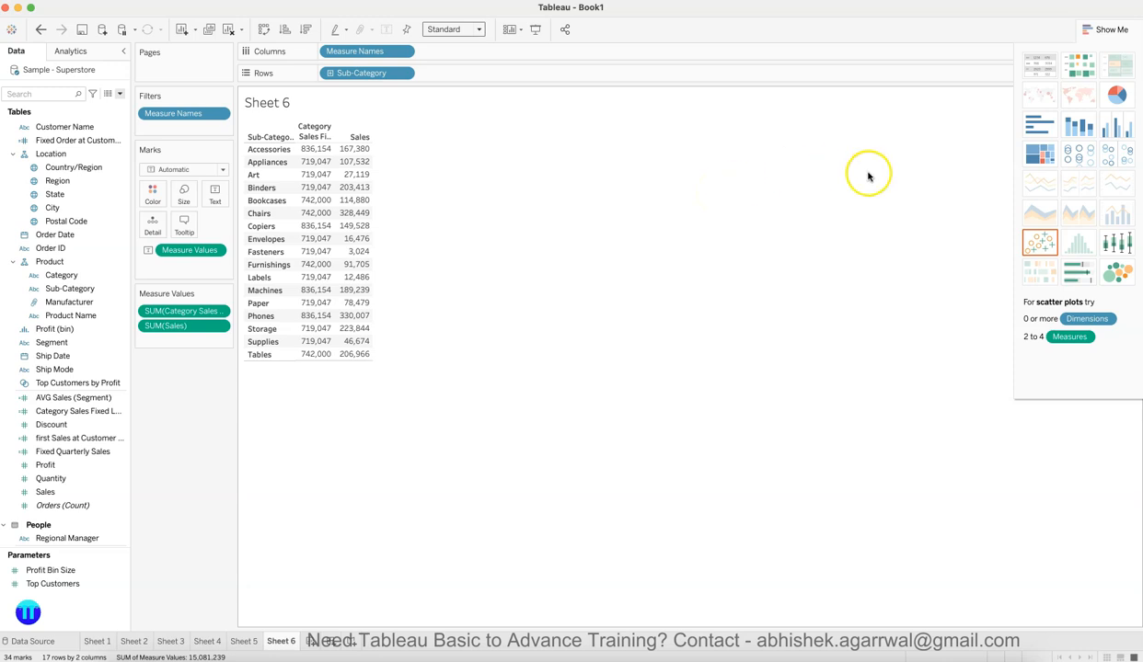
drag(191, 311, 189, 343)
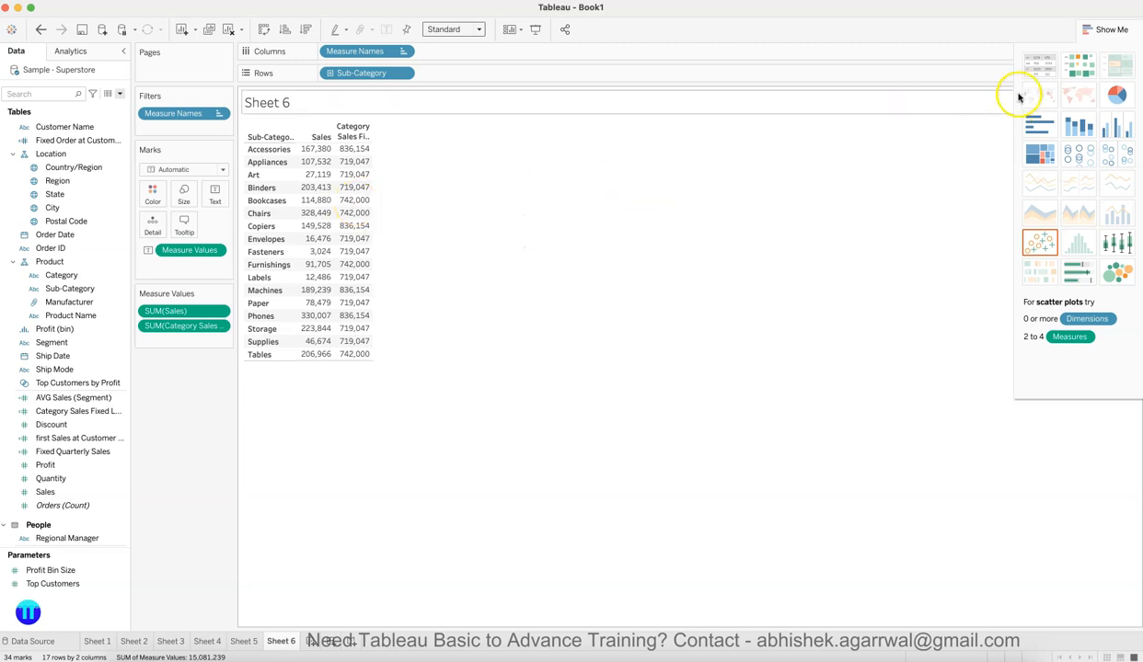
click(1098, 32)
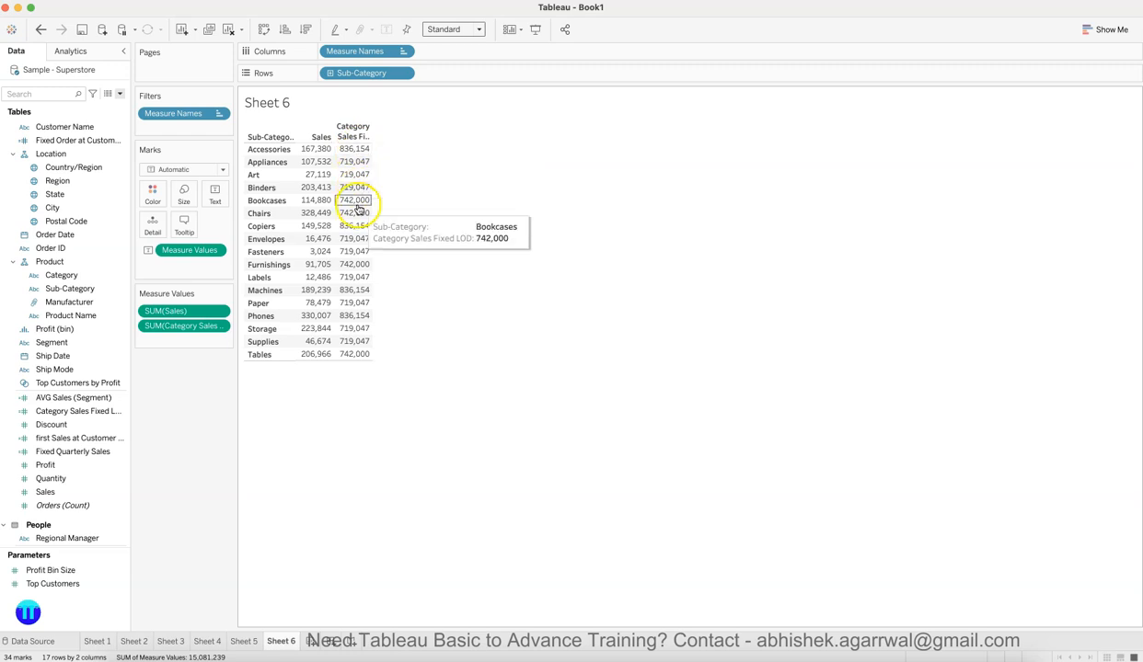
Step: Build a table of Sales by Category on a new worksheet
click(311, 646)
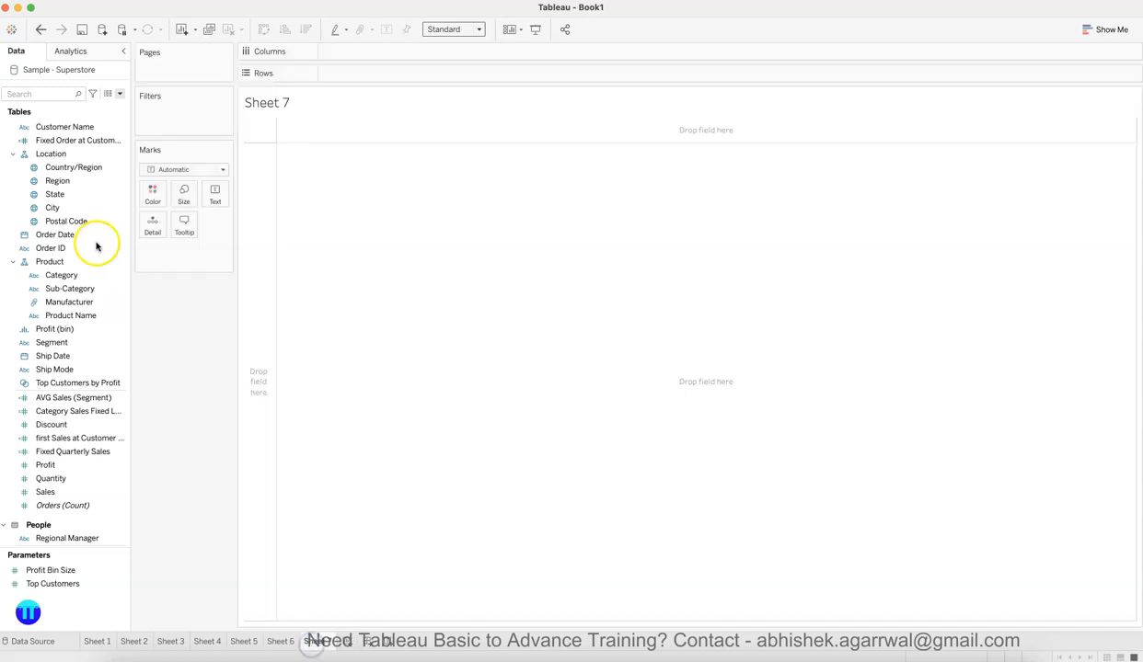
drag(88, 276, 349, 73)
drag(66, 493, 323, 158)
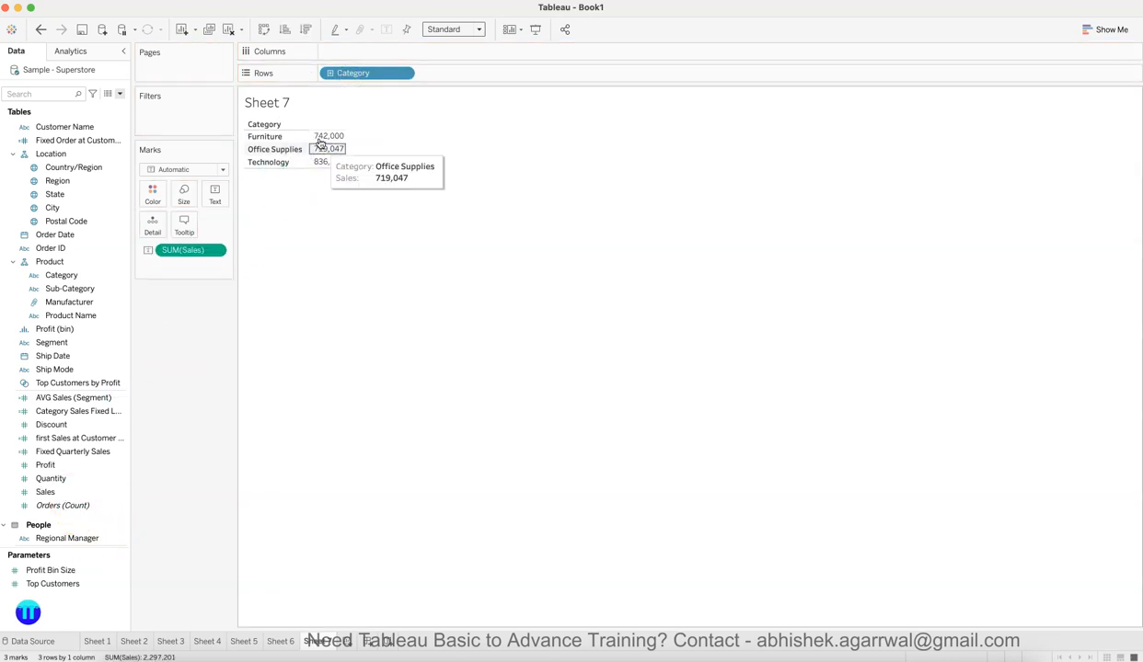
Step: Compare the Category Sales Fixed LOD values on Sheet 6 with the category-level Sales on Sheet 7
click(292, 641)
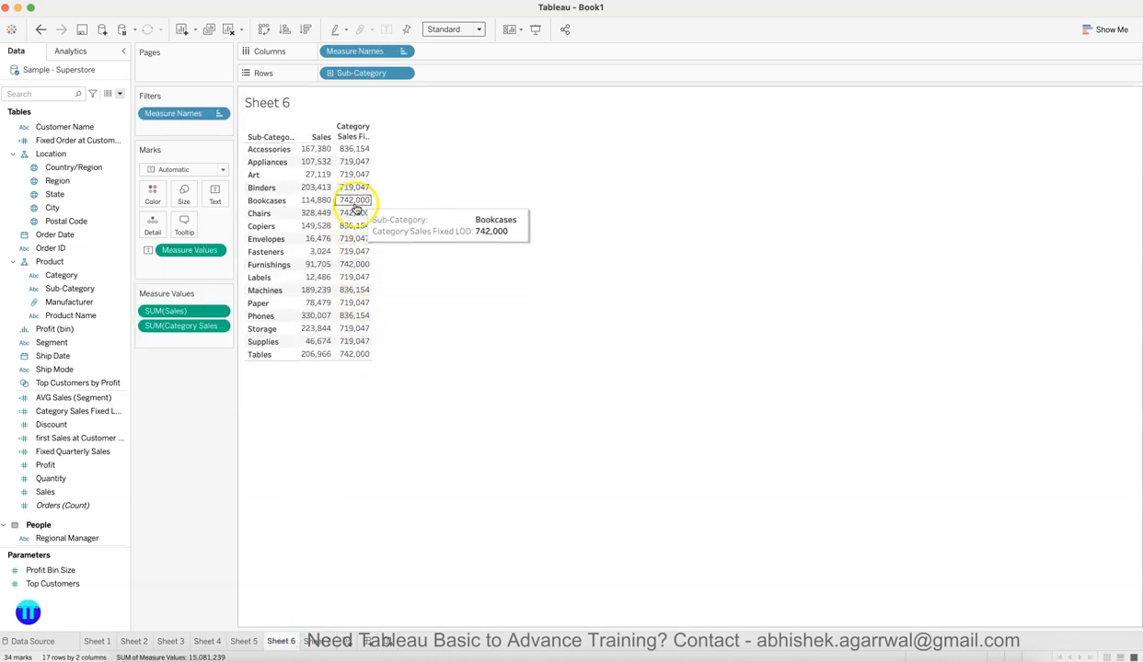
click(317, 638)
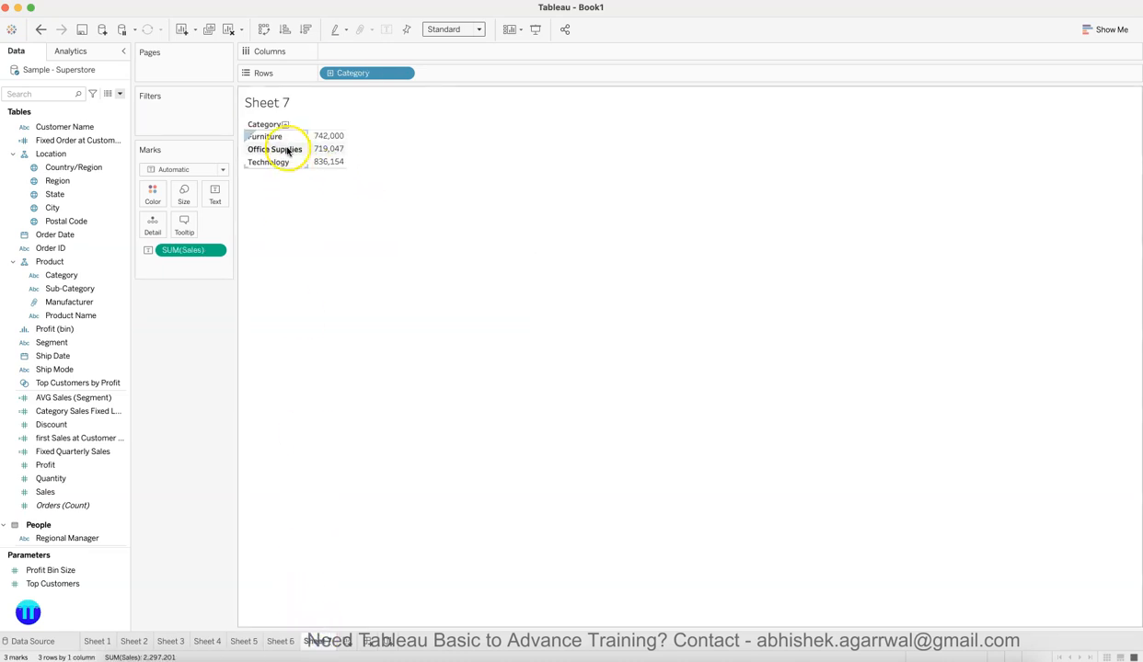
click(277, 642)
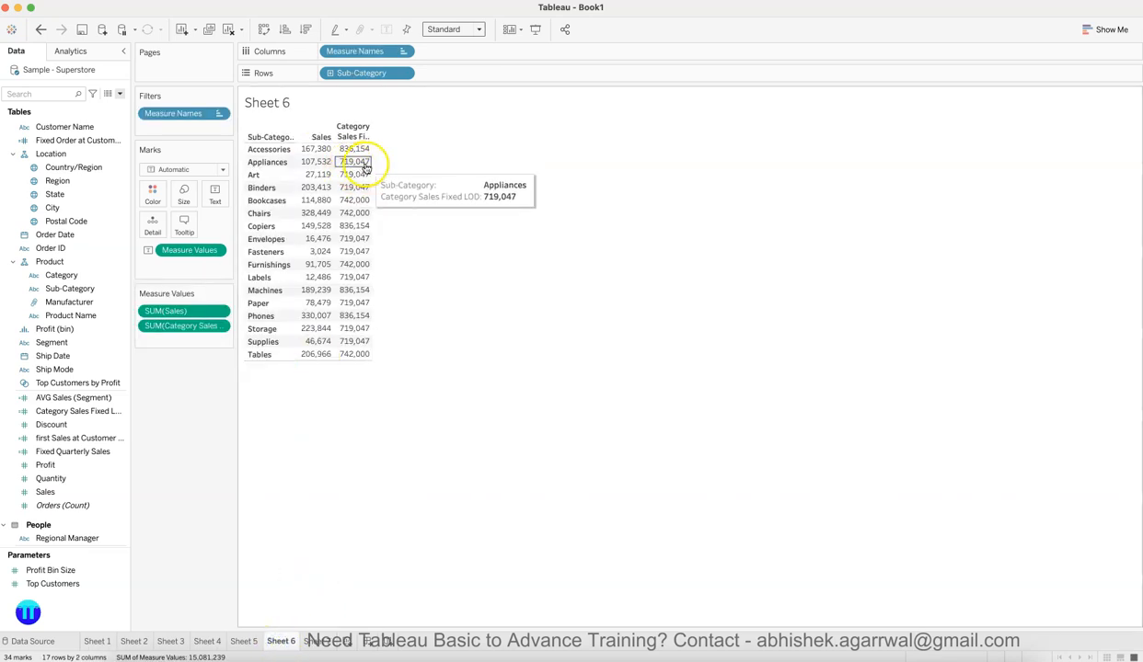
click(318, 641)
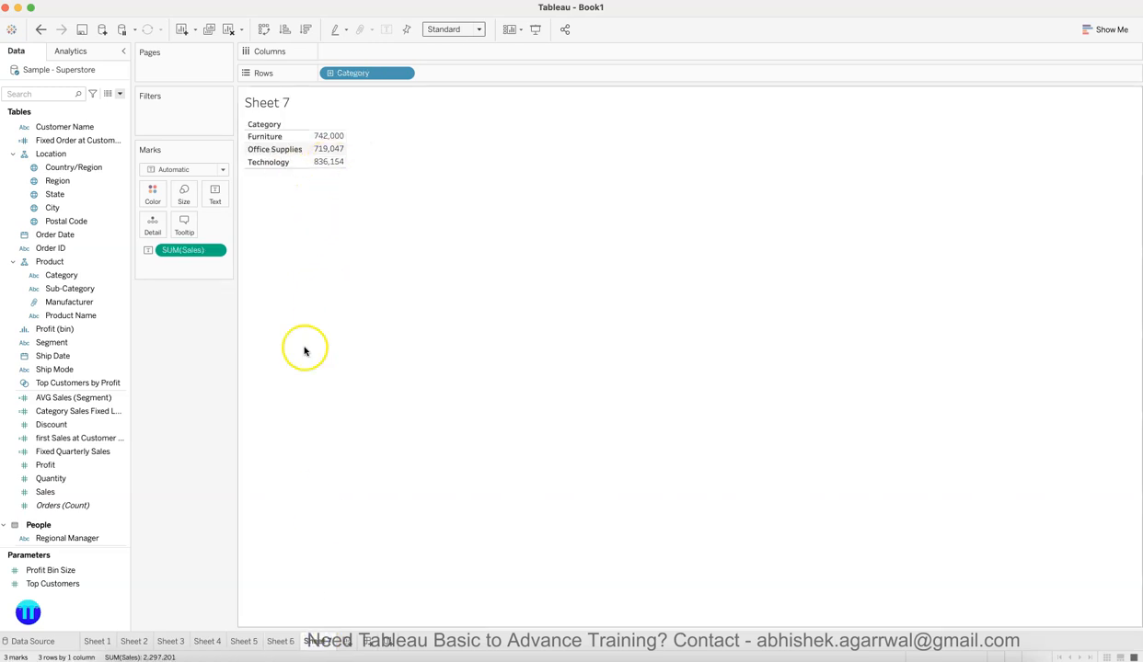
click(287, 644)
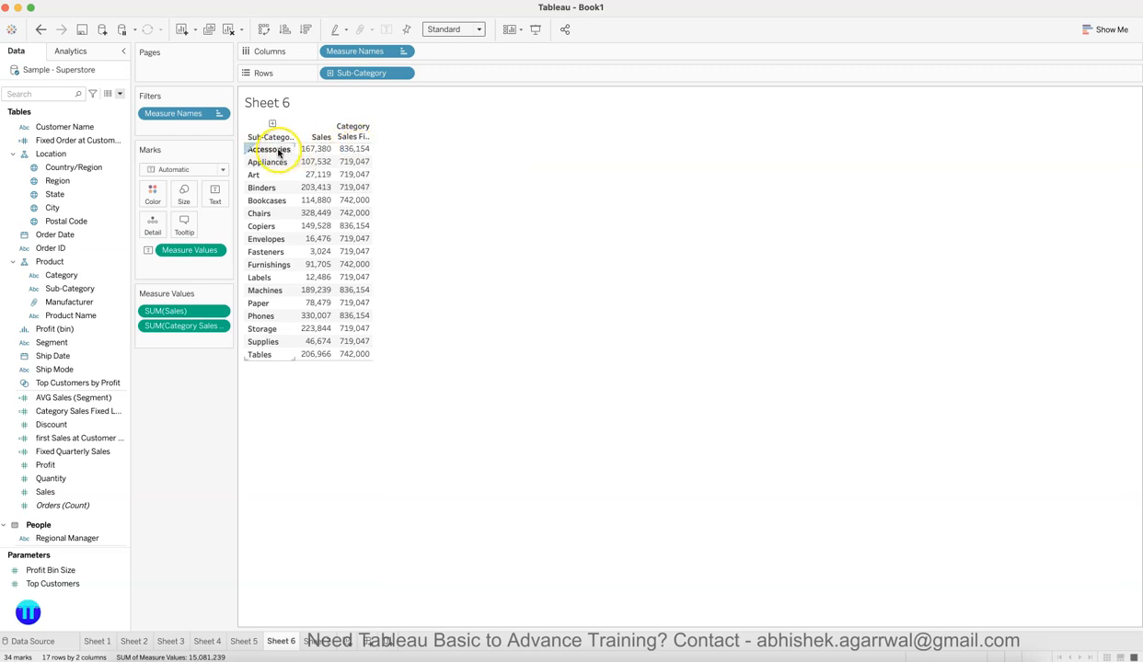
click(318, 641)
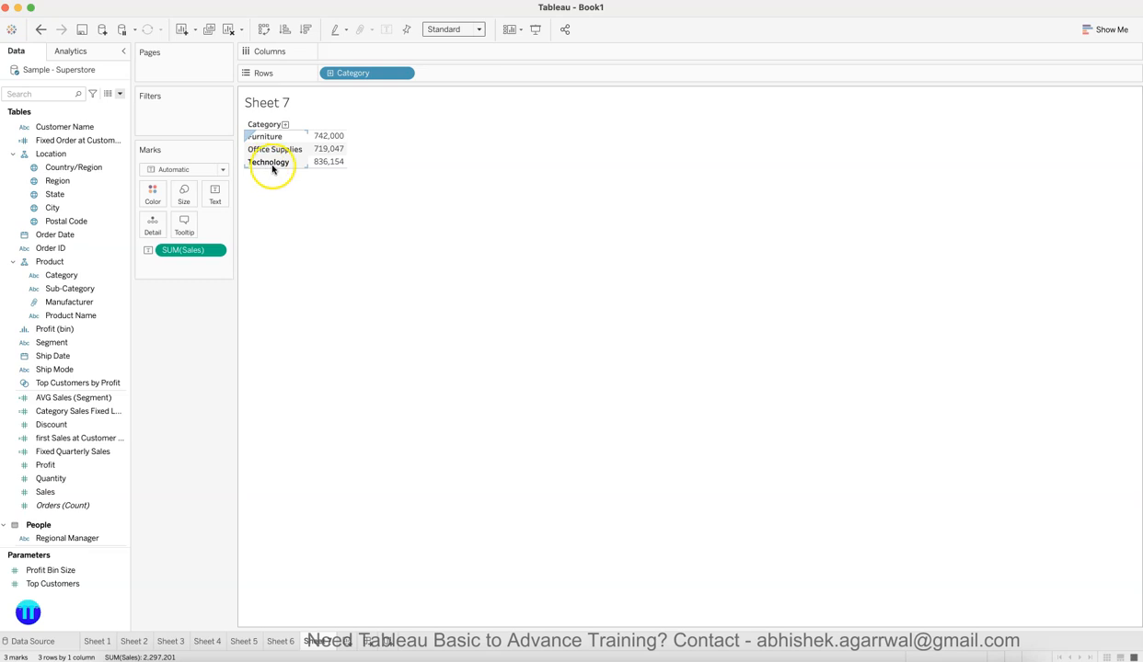
click(281, 641)
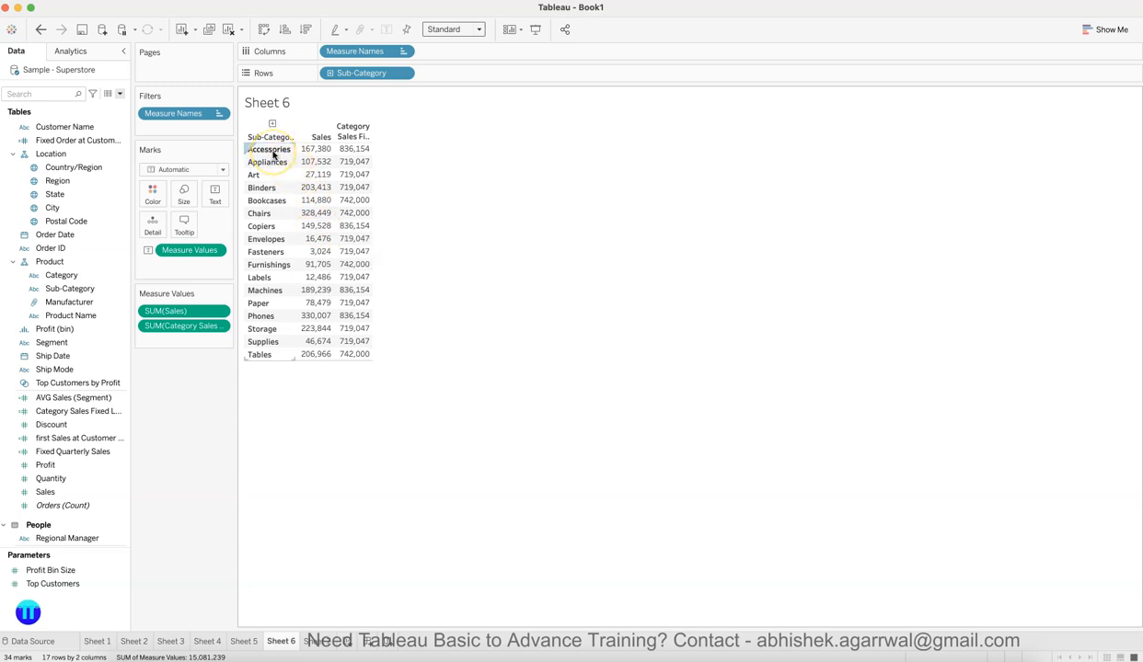
click(318, 642)
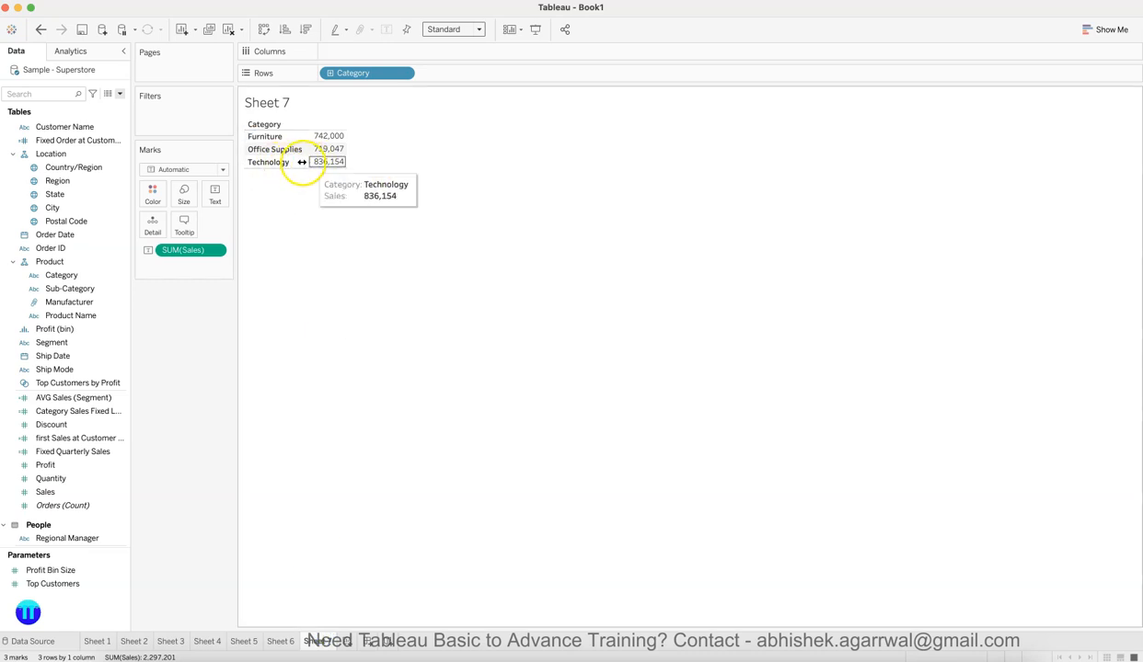
click(283, 641)
mouse_move(360, 154)
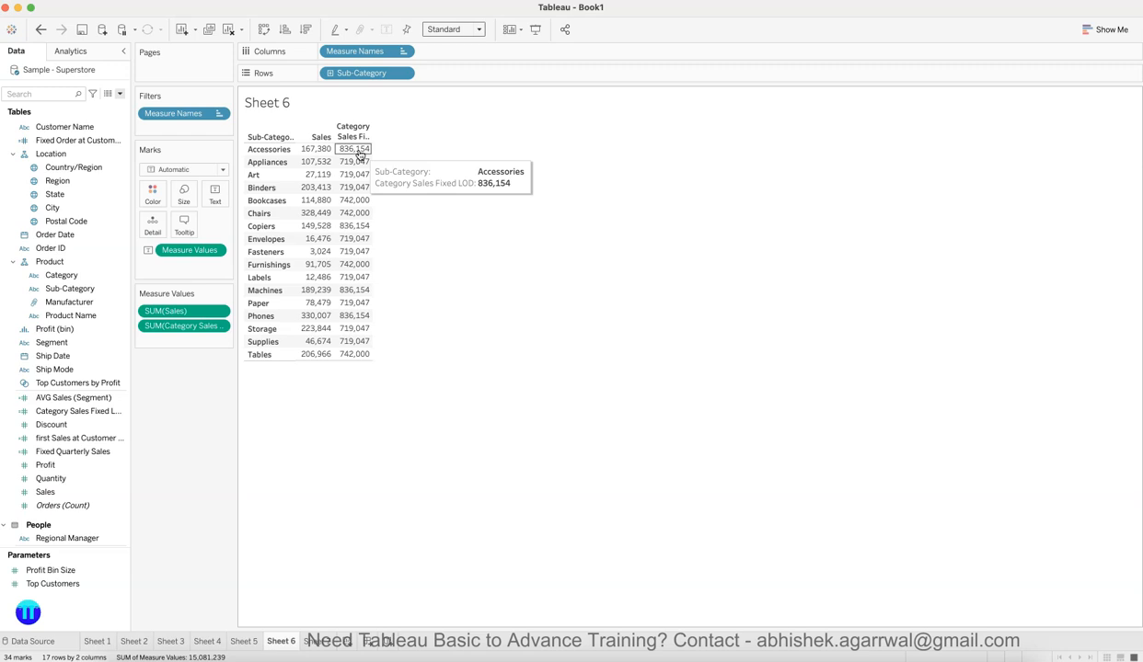
mouse_move(267, 149)
mouse_down()
mouse_move(269, 357)
mouse_move(267, 186)
mouse_move(285, 149)
mouse_up()
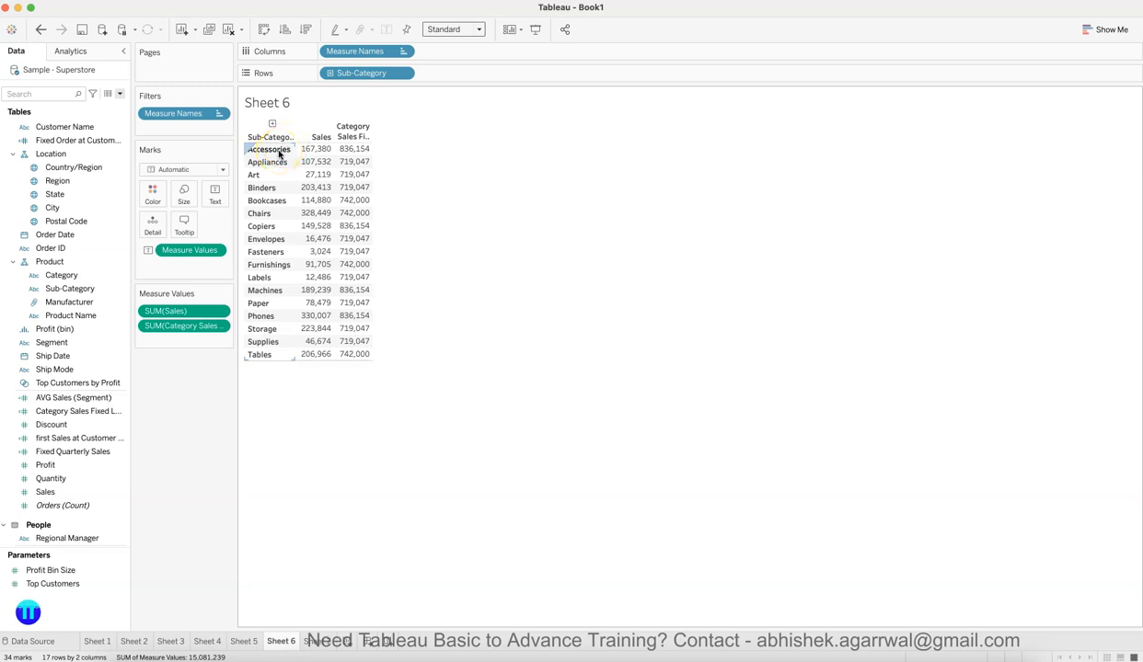
drag(276, 159, 268, 161)
click(425, 161)
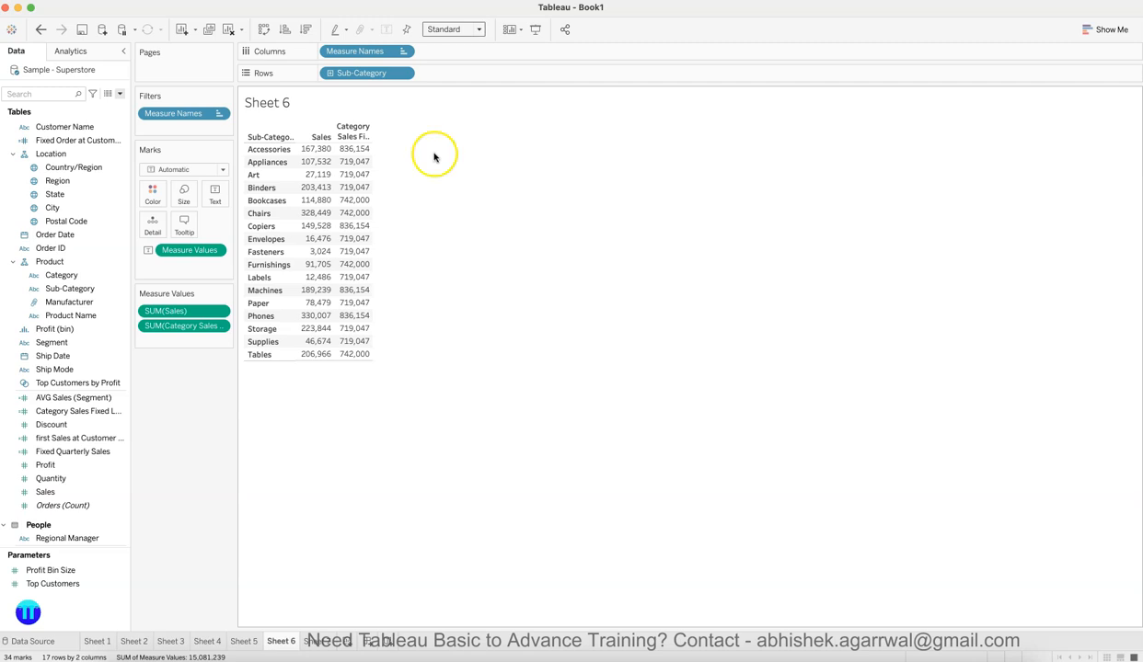
mouse_move(317, 150)
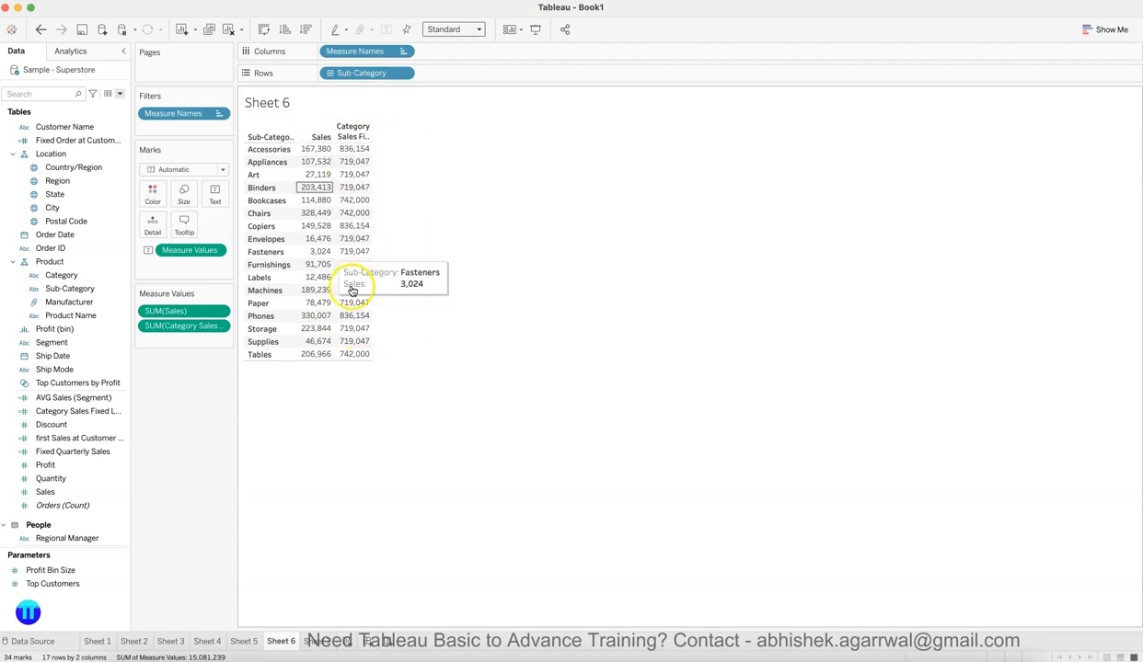
Step: Convert the sub-category table to horizontal bars and put Sales on a dual axis with Category Sales Fixed LOD
click(1100, 29)
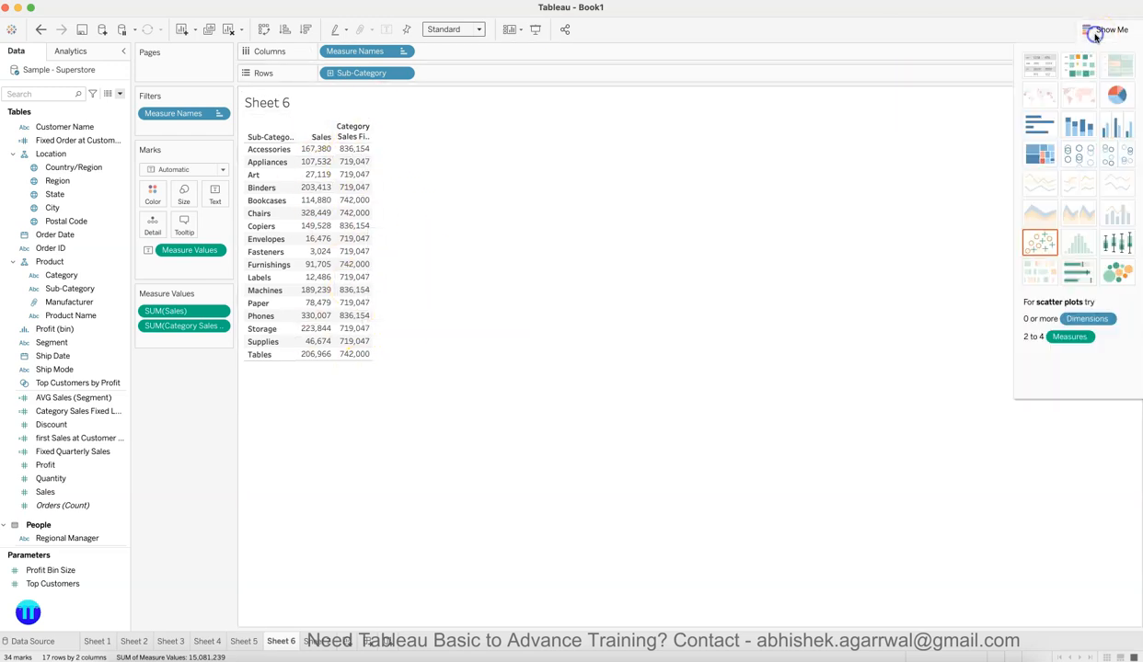
click(1035, 128)
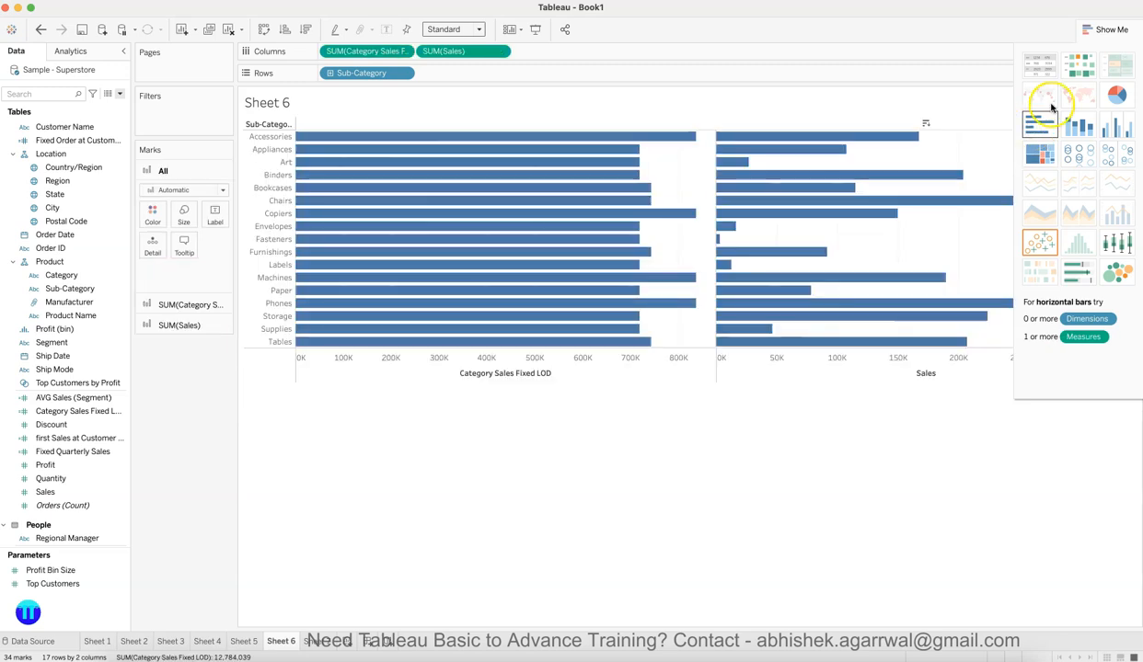
click(1088, 29)
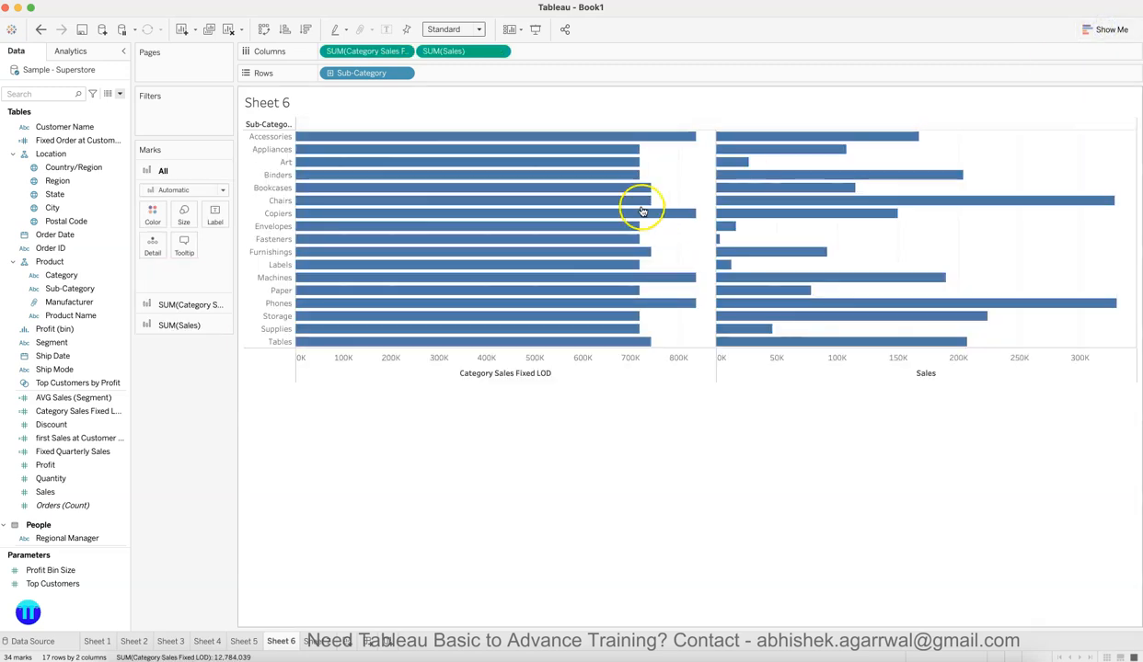
mouse_move(634, 139)
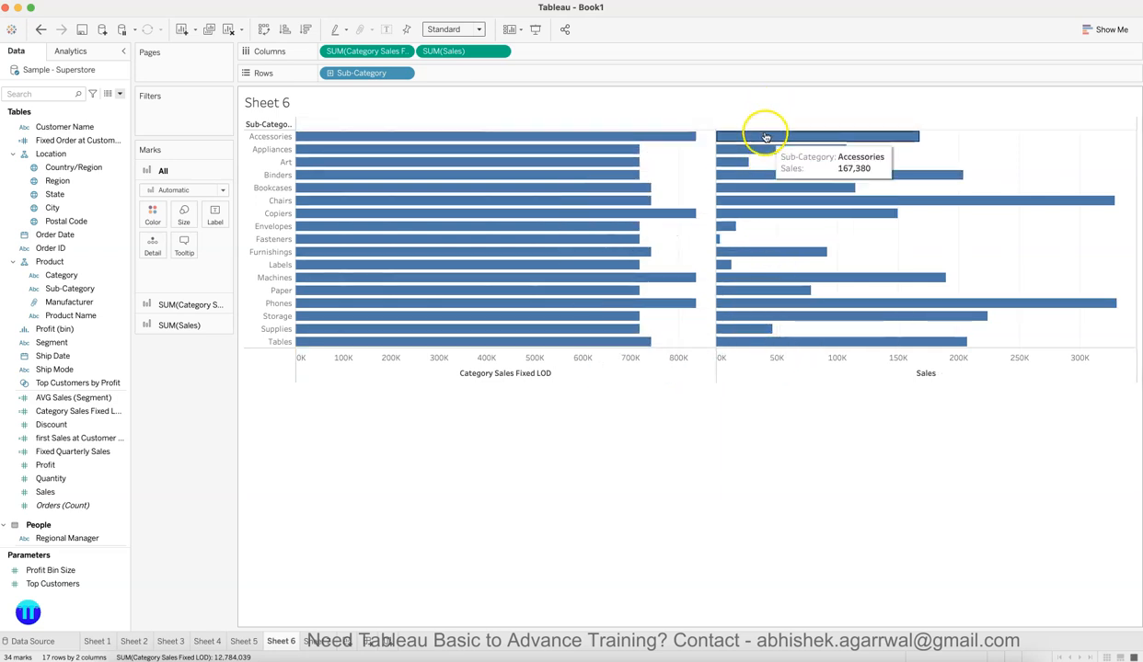
click(500, 51)
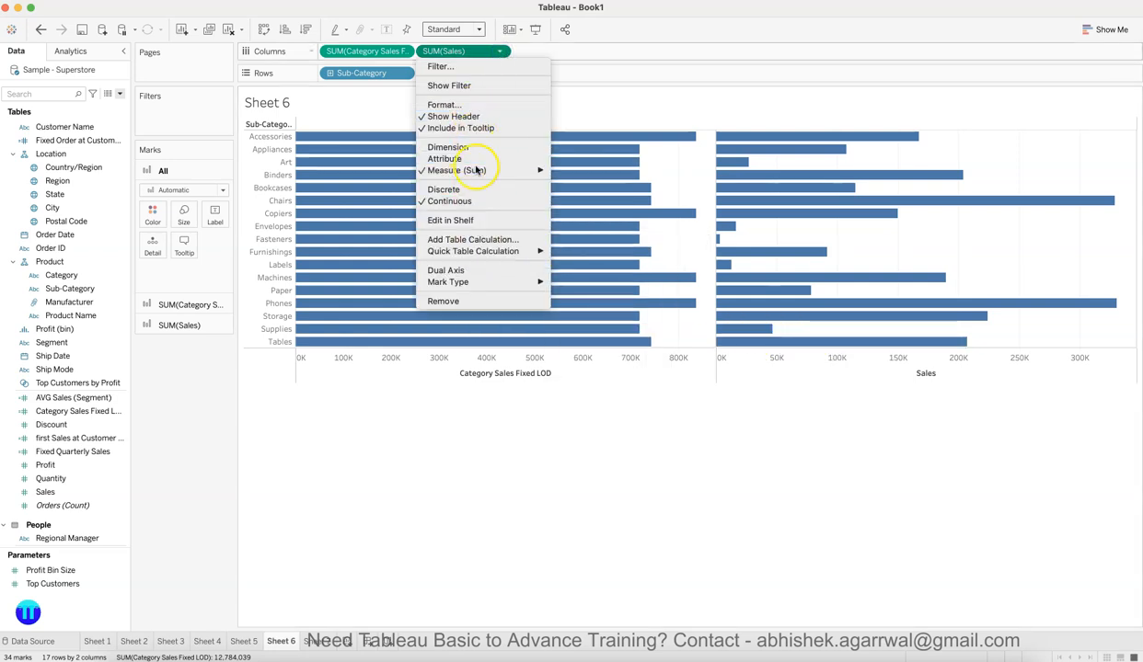
click(446, 270)
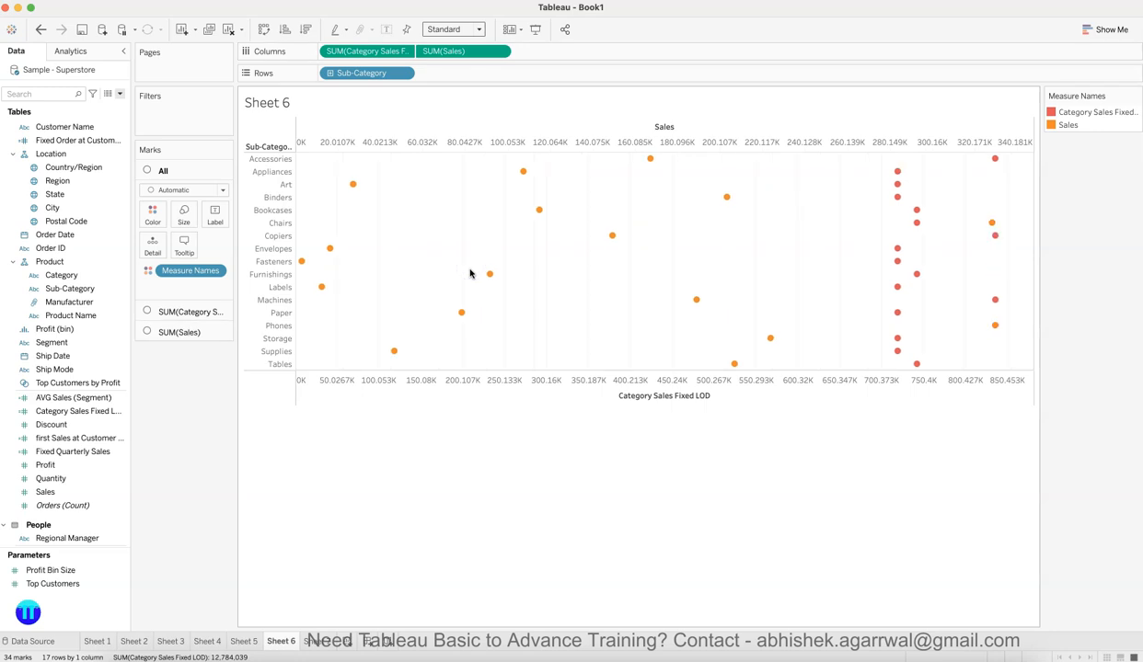
Step: Set the mark type of Category Sales Fixed LOD to Bar
click(193, 313)
click(179, 212)
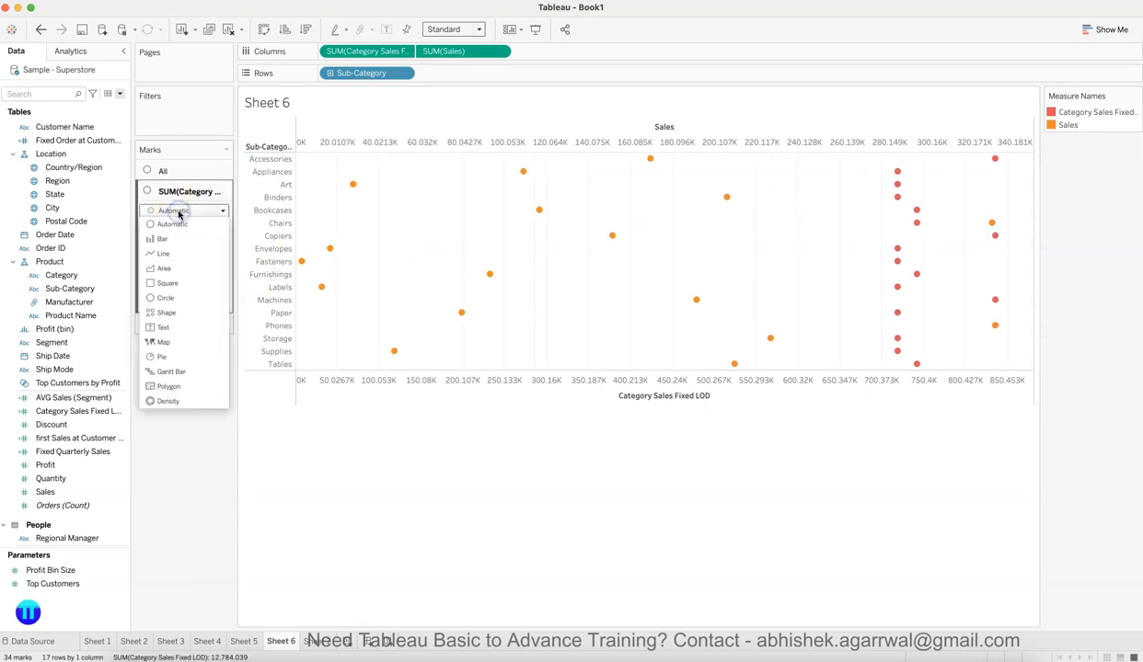
click(227, 576)
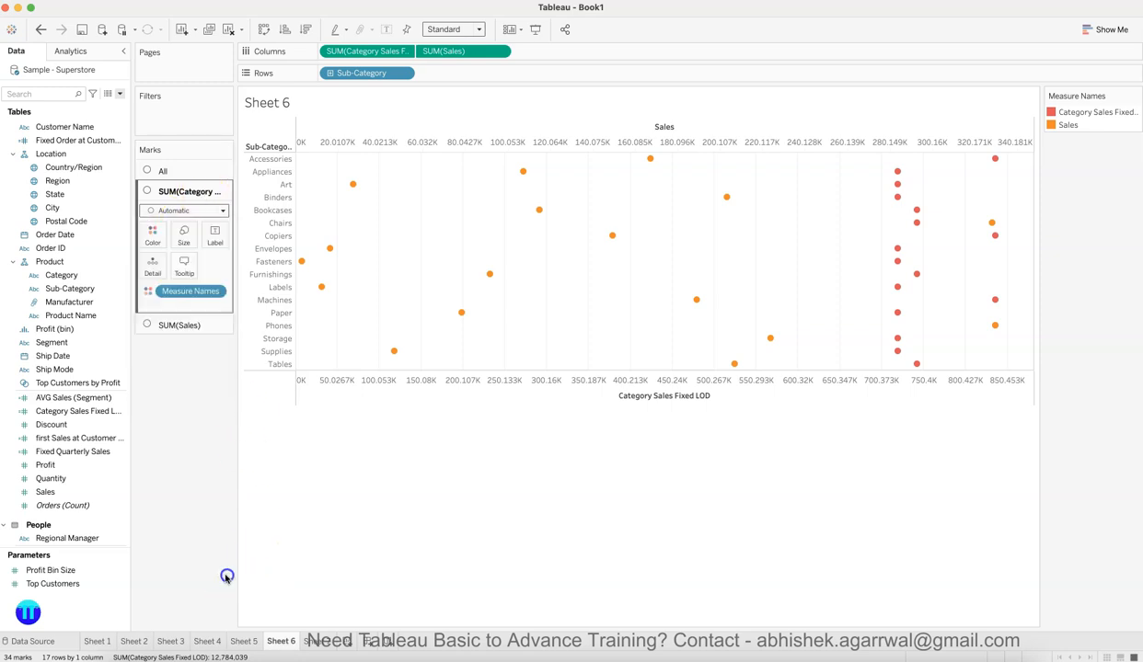
click(217, 212)
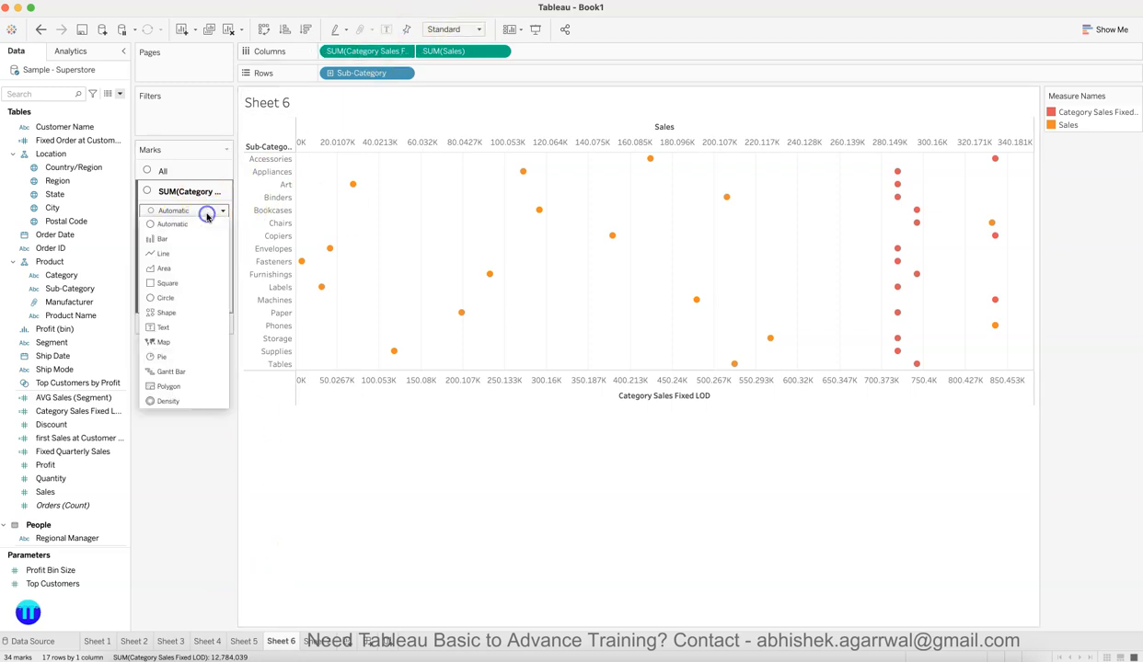
click(184, 241)
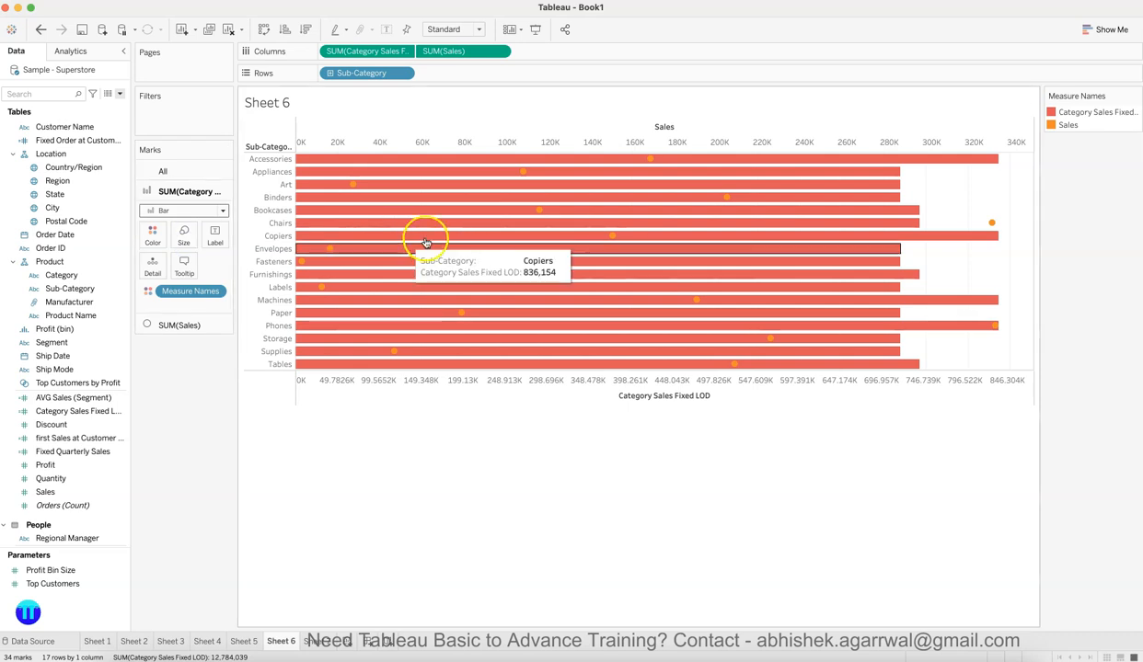
Step: Edit the Measure Names colors so that Sales is blue and Category Sales Fixed LOD is gray
click(205, 326)
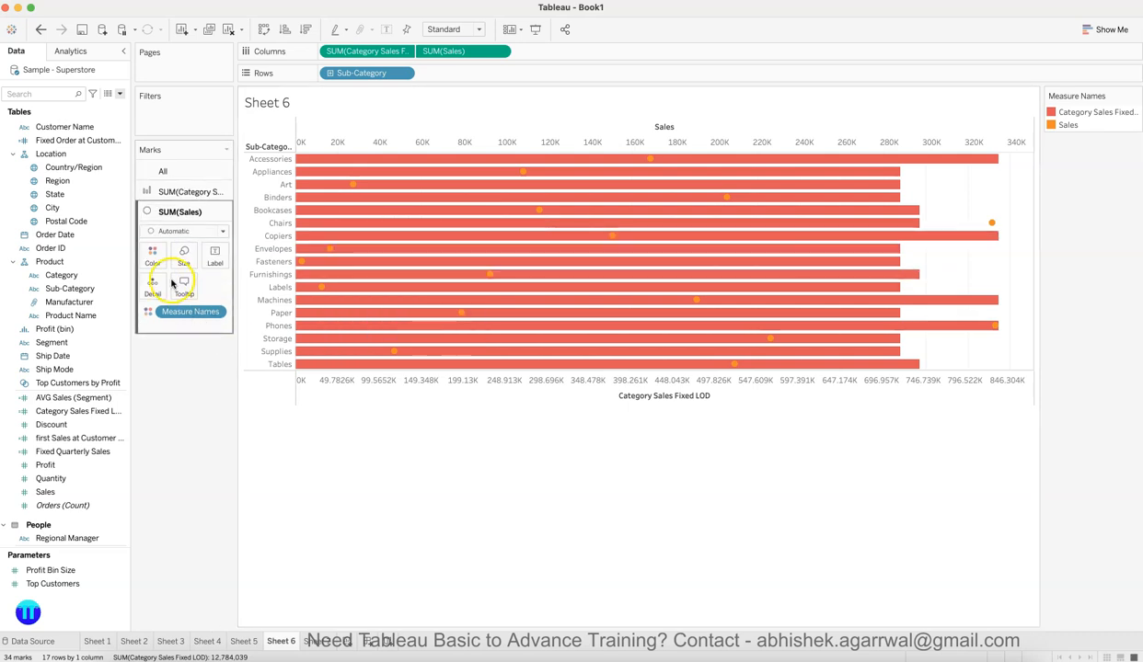
click(156, 261)
click(204, 297)
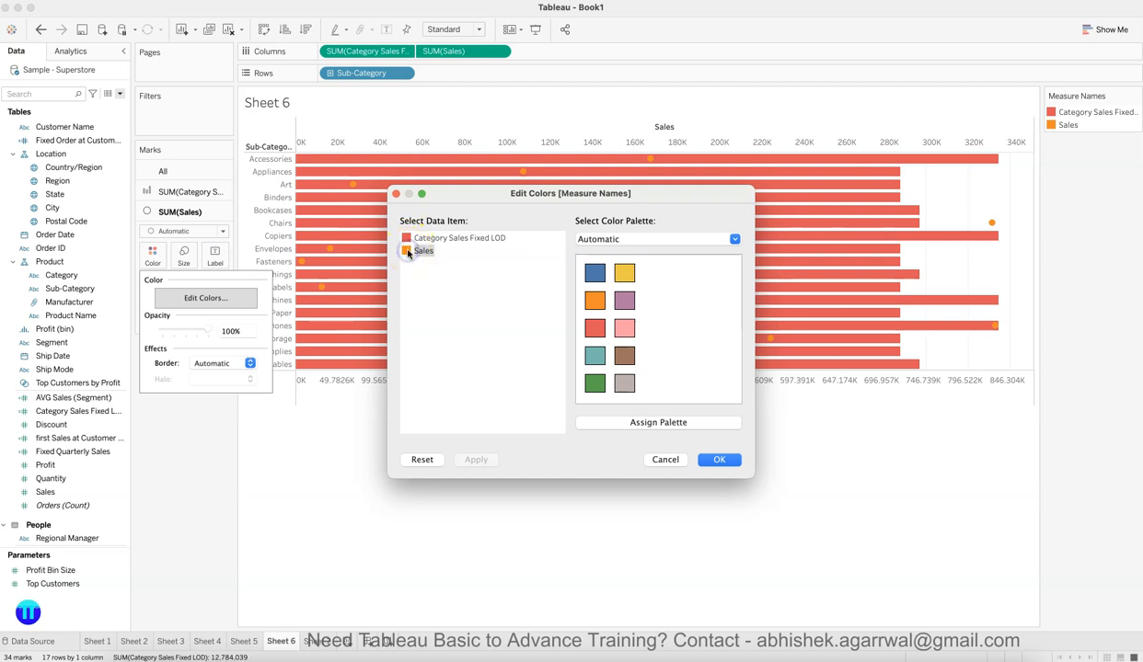
click(625, 382)
click(483, 462)
click(473, 465)
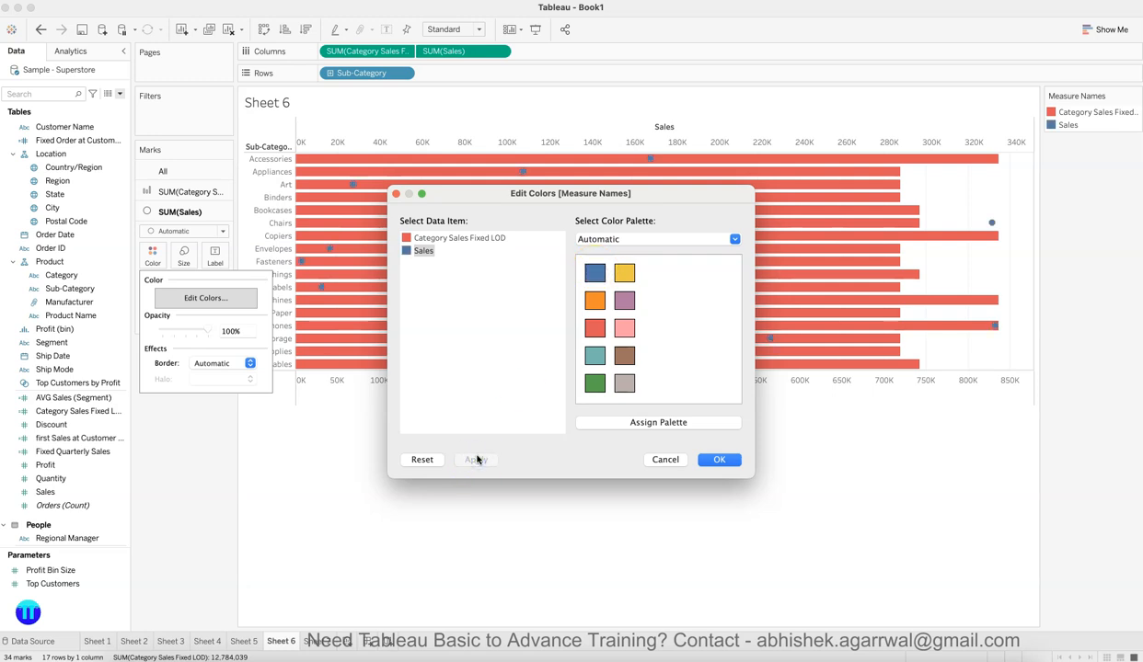
click(409, 238)
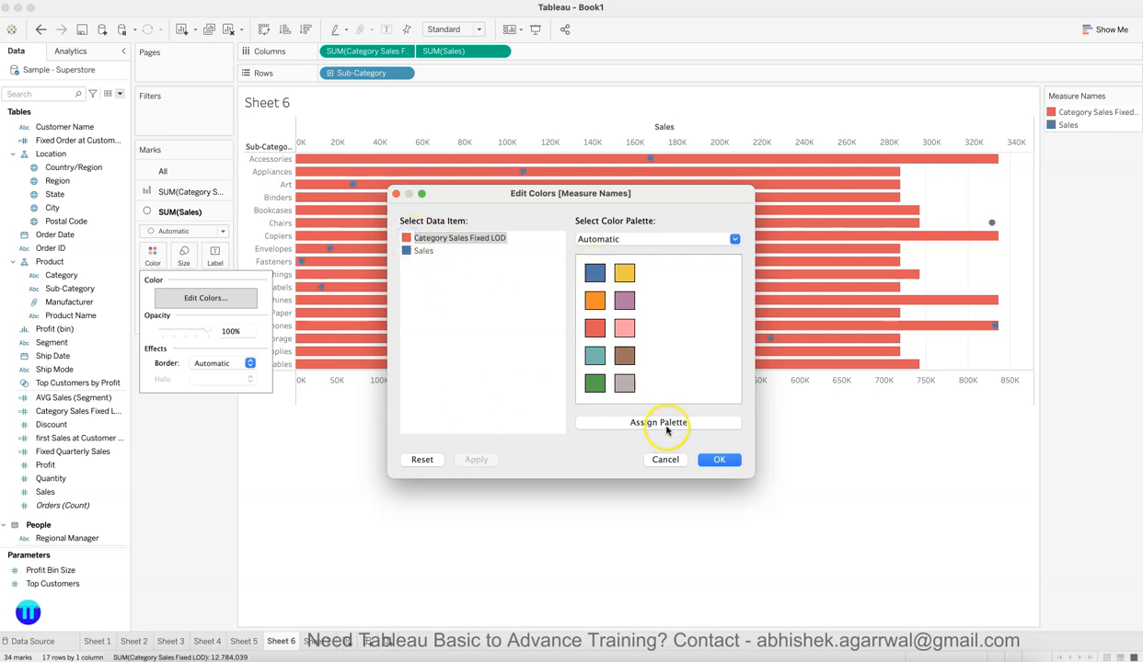
click(483, 459)
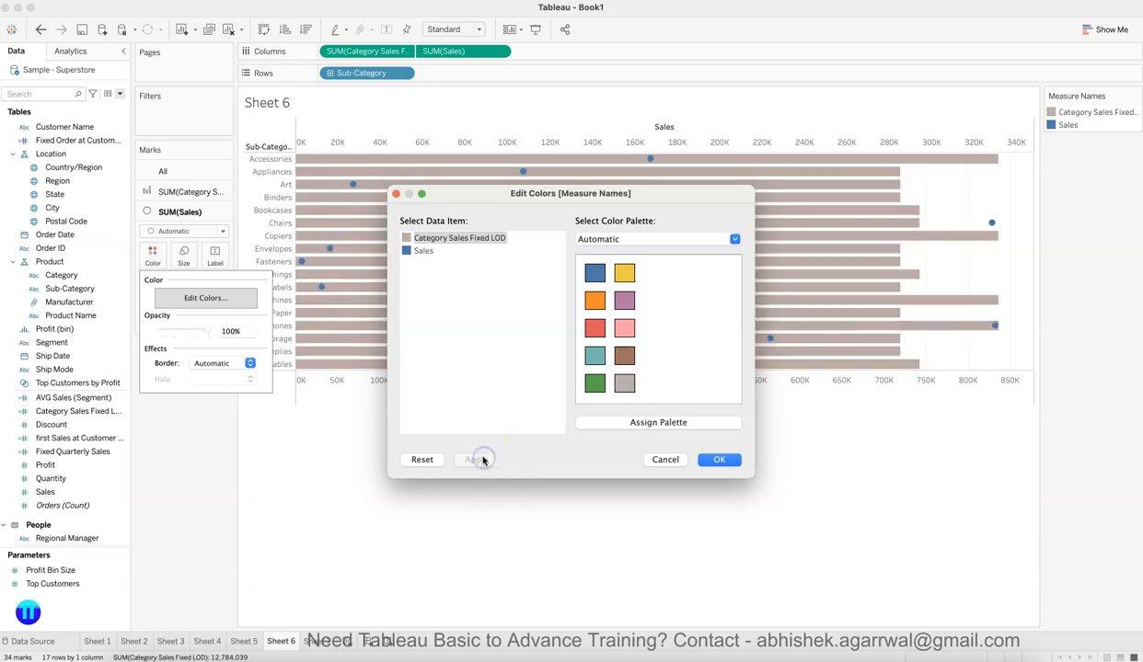
click(721, 460)
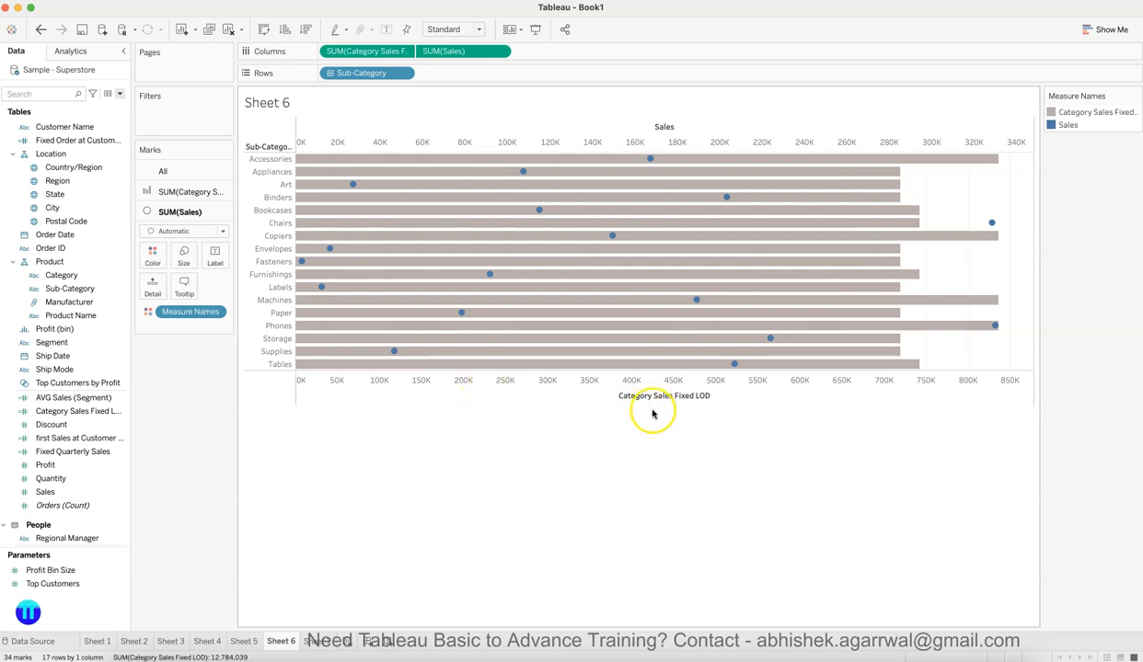
Step: Make the chart rows taller and synchronize the Category Sales Fixed LOD axis with the Sales axis
drag(652, 404, 648, 530)
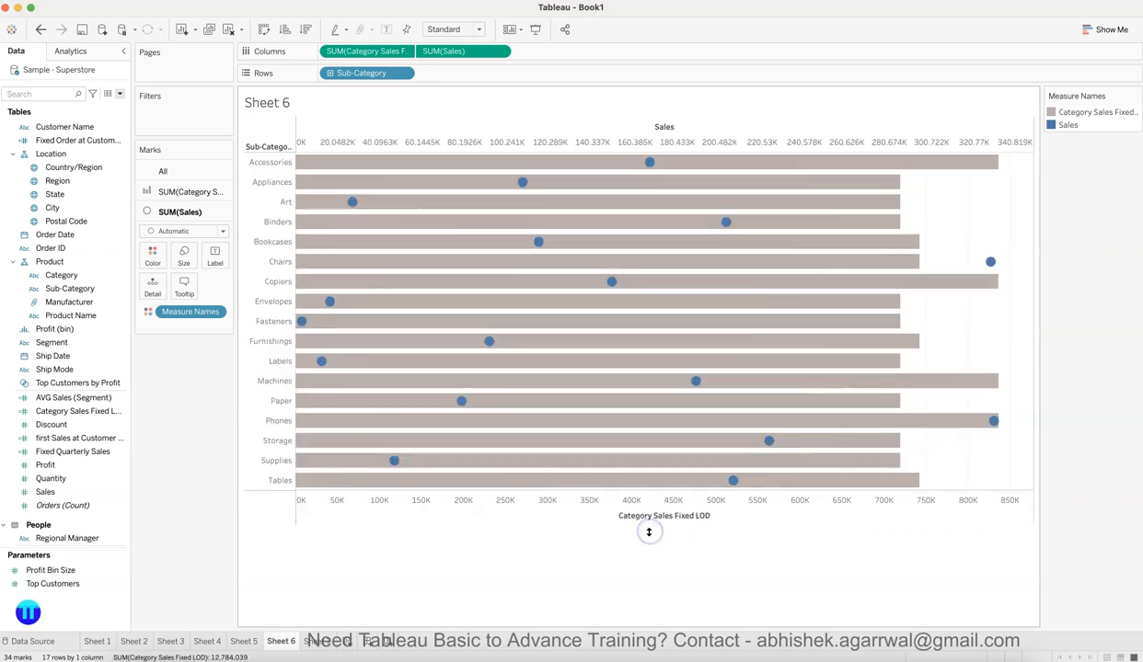
right_click(572, 505)
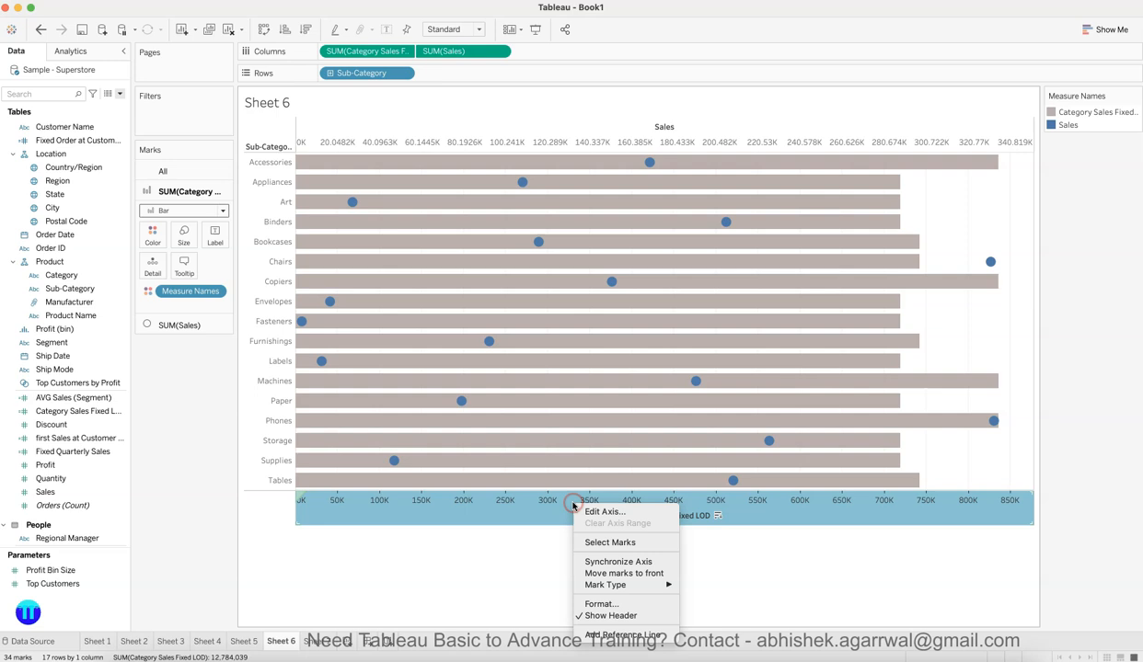
click(611, 564)
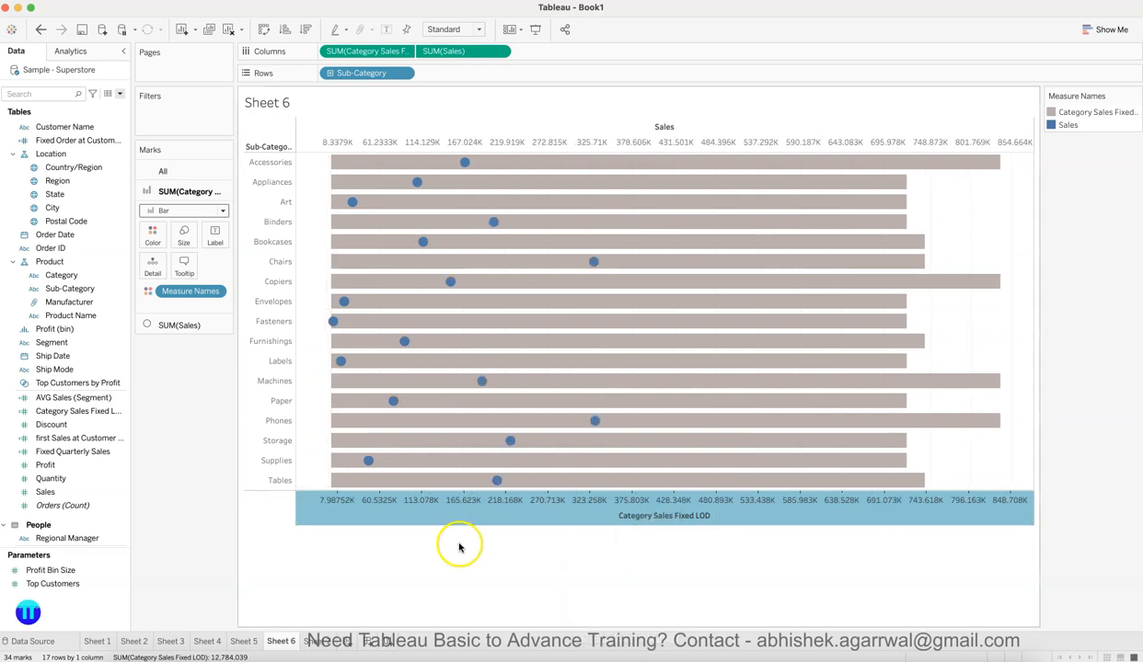
click(193, 422)
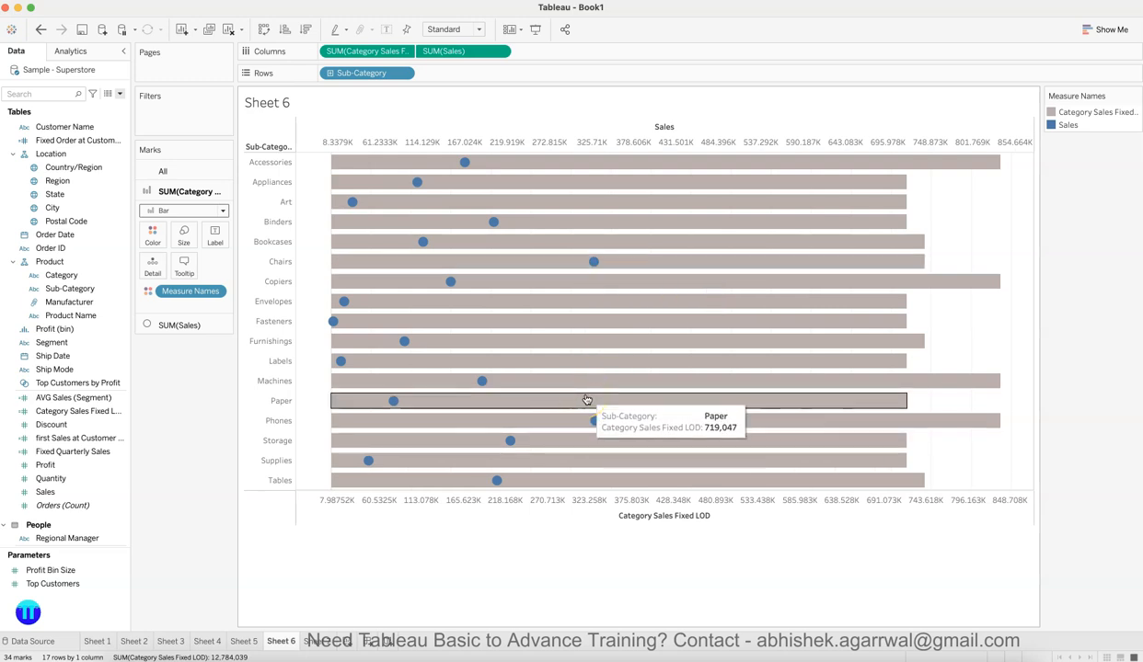
click(595, 265)
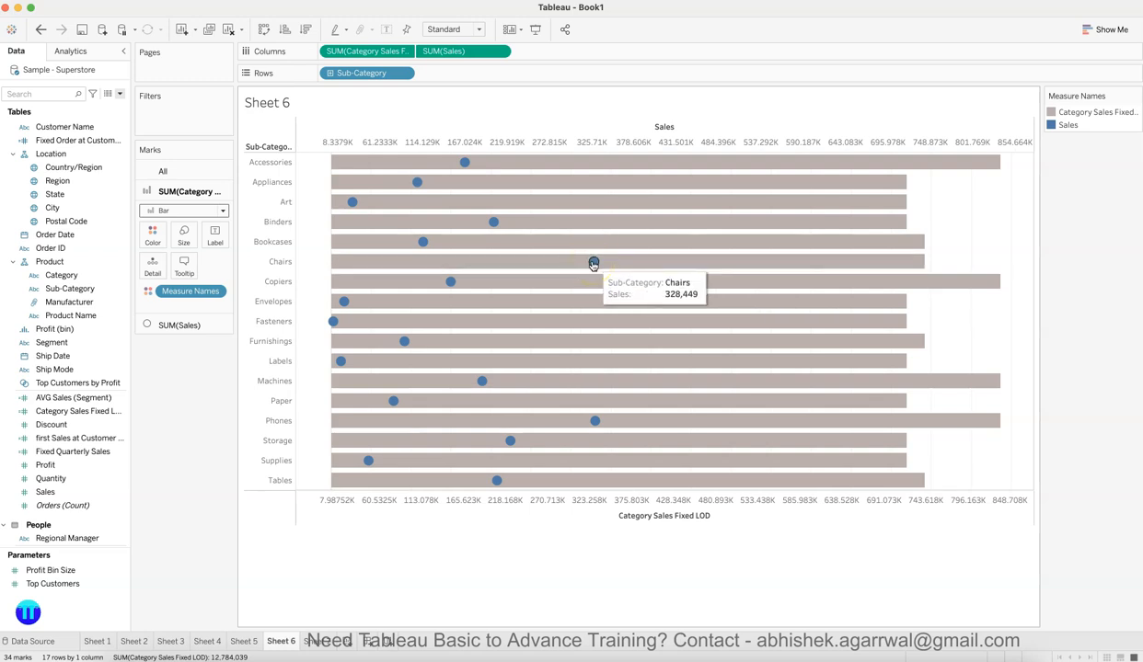
click(592, 281)
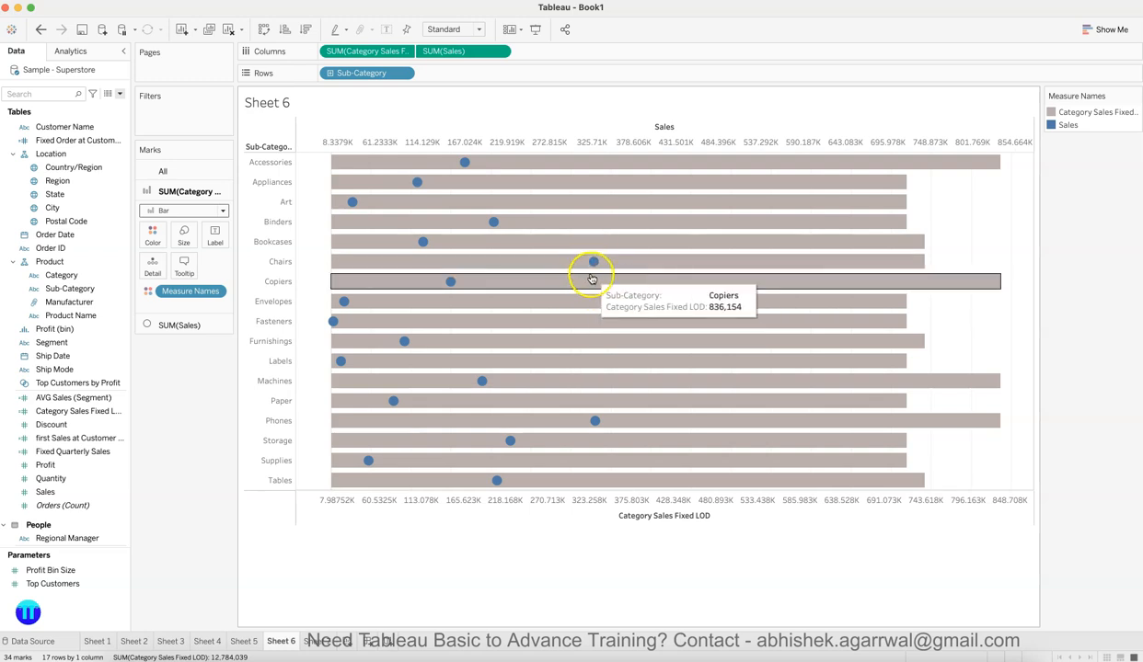
click(605, 269)
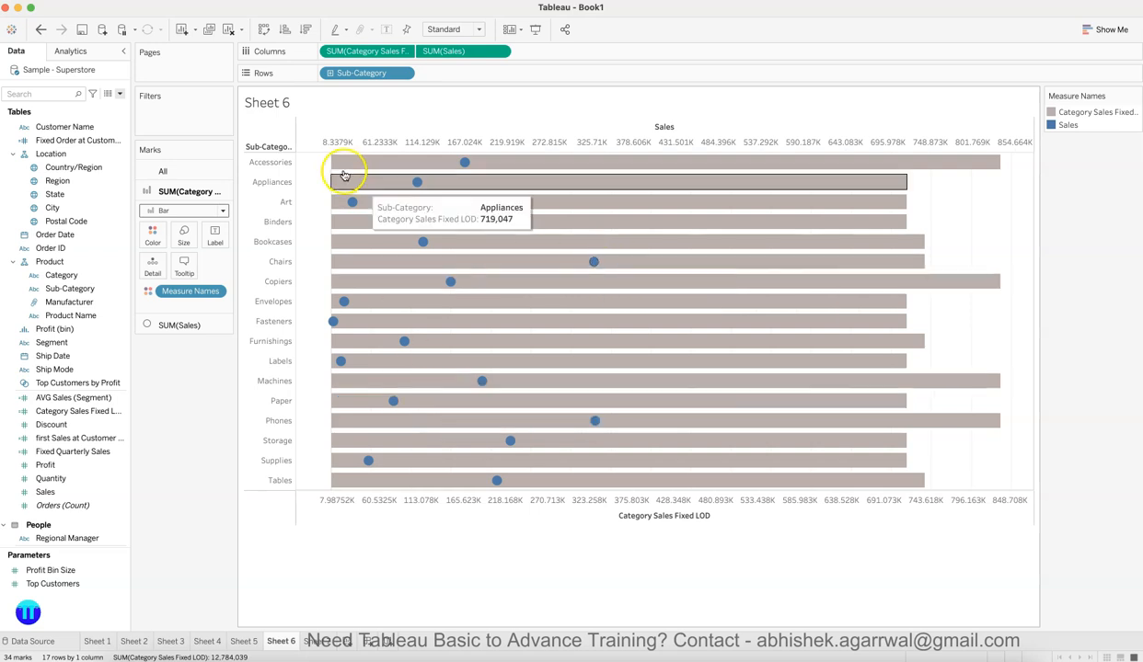
Step: Convert the dual-axis chart back to a text table
click(1100, 30)
click(1040, 67)
click(1099, 29)
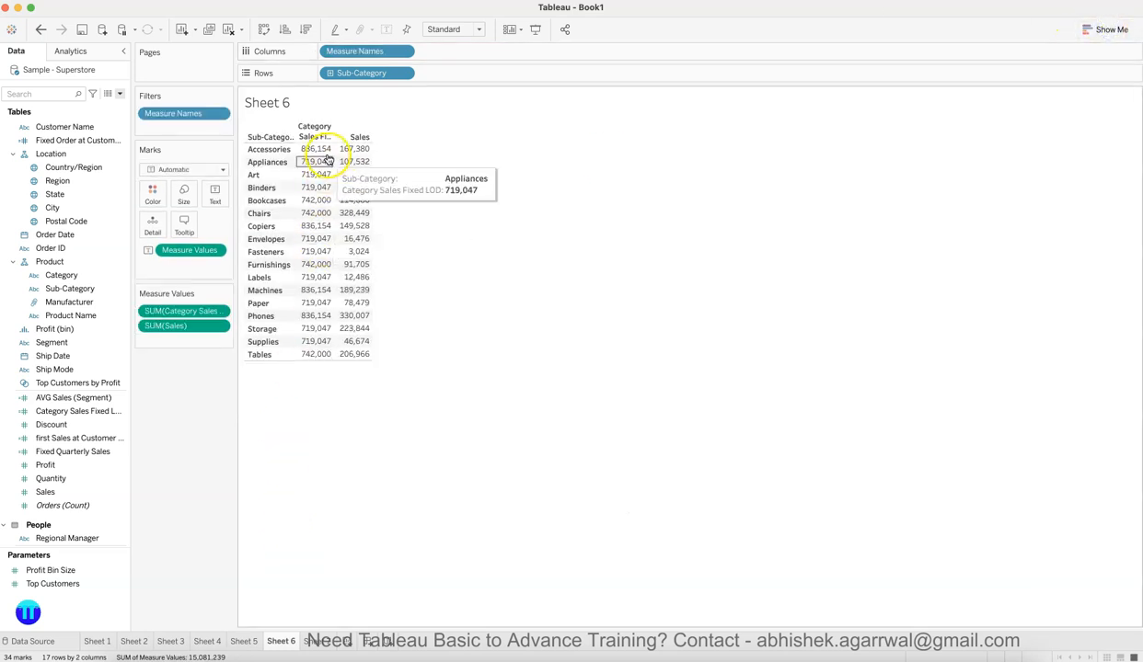
Step: Create a new calculated field named Difference from Category
click(119, 93)
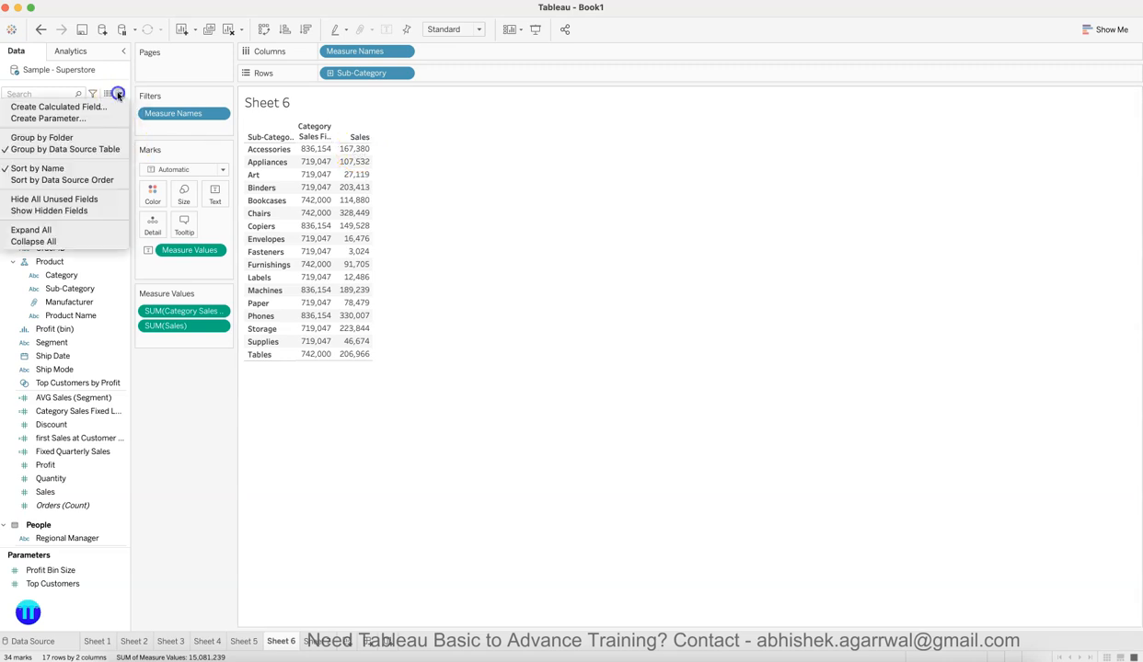
click(100, 108)
text(Differenc)
text(e from Caetgory)
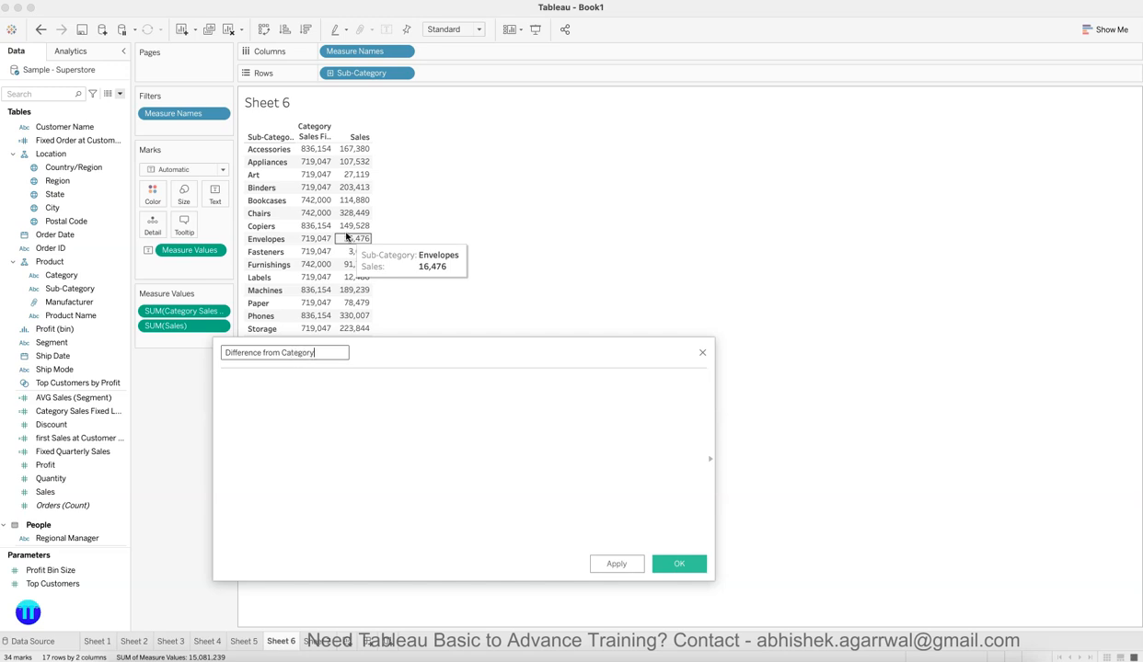
key(Tab)
Step: Enter SUM([Category Sales Fixed LOD]) - SUM([Sales]) as the formula of Difference from Category
text(cate)
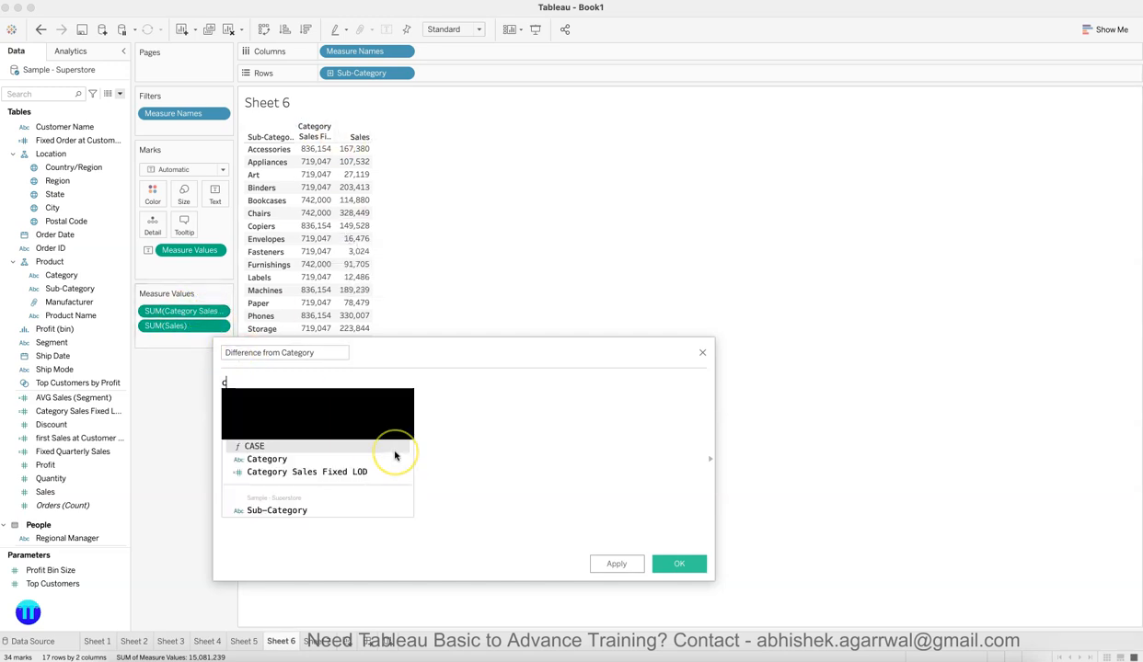
key(BackSpace)
key(BackSpace)
key(BackSpace)
key(BackSpace)
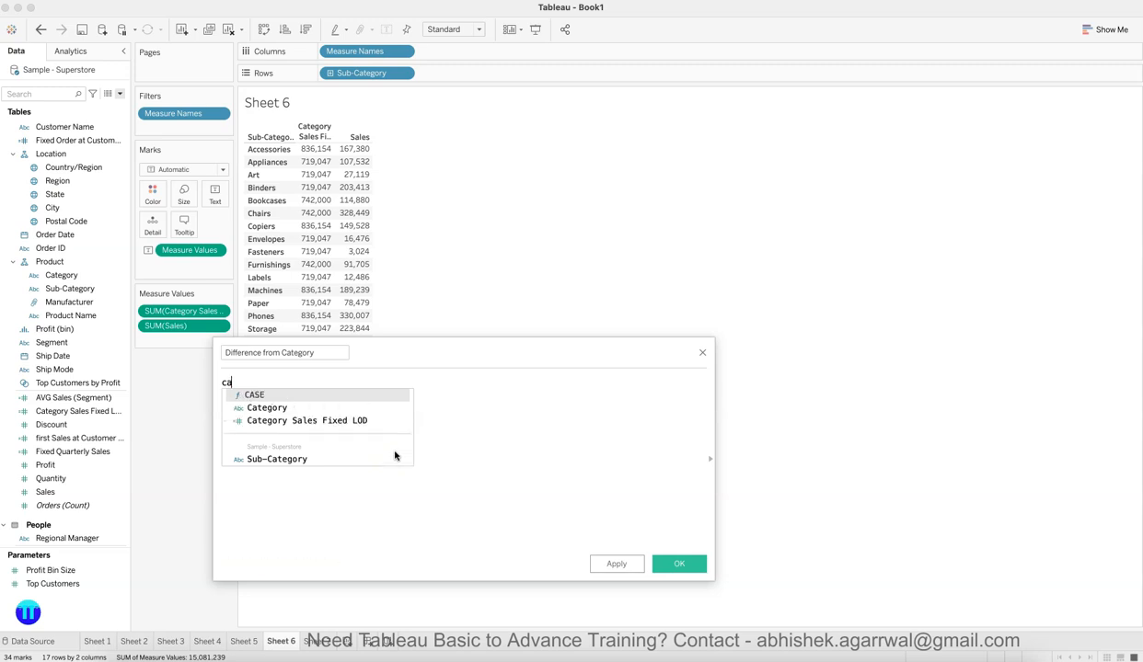
text(sum)
key(Return)
text(cate))
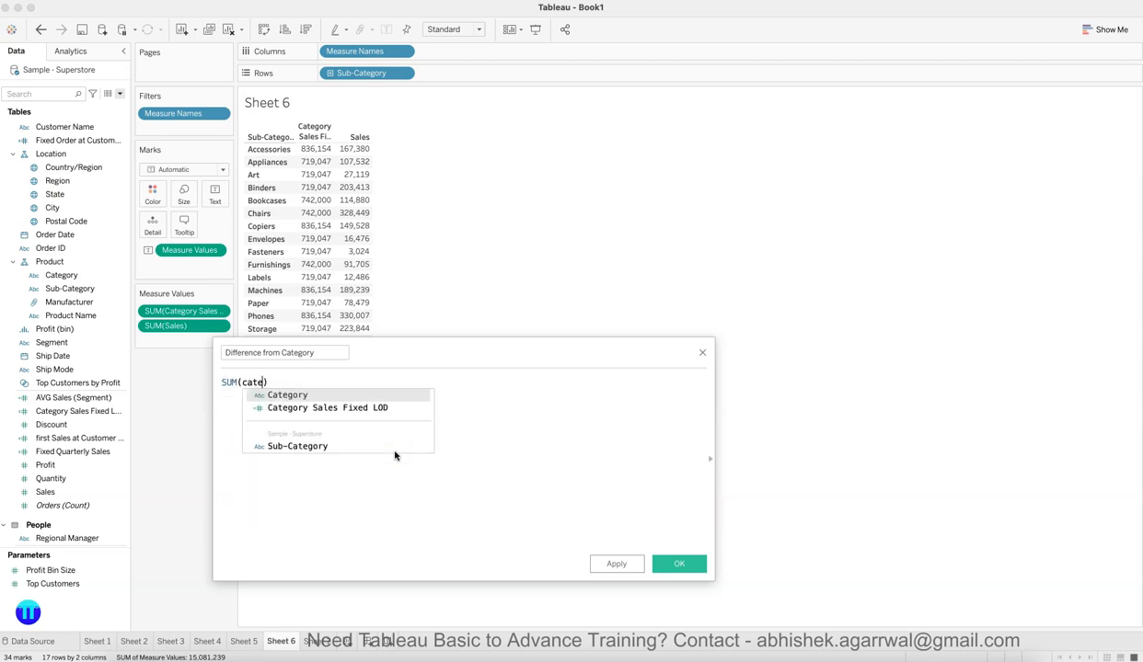
key(Down)
key(Return)
text() - su)
key(Return)
text(sal))
key(Return)
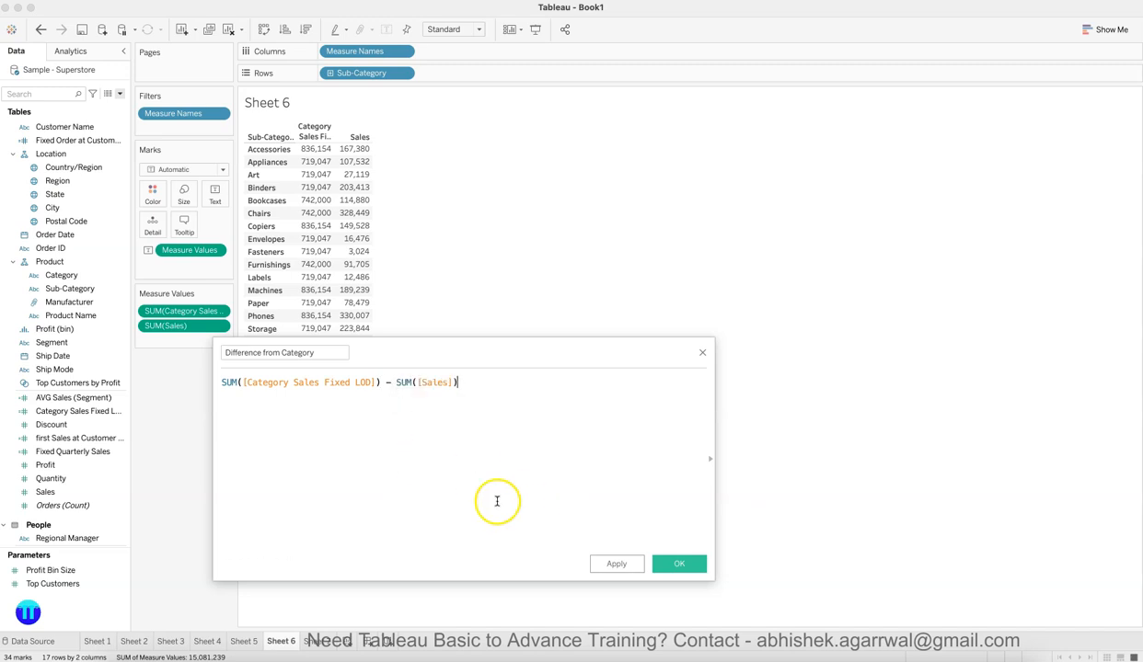
Step: Save the calculated field and add Difference from Category to the text table as the measure column after Sales
click(681, 563)
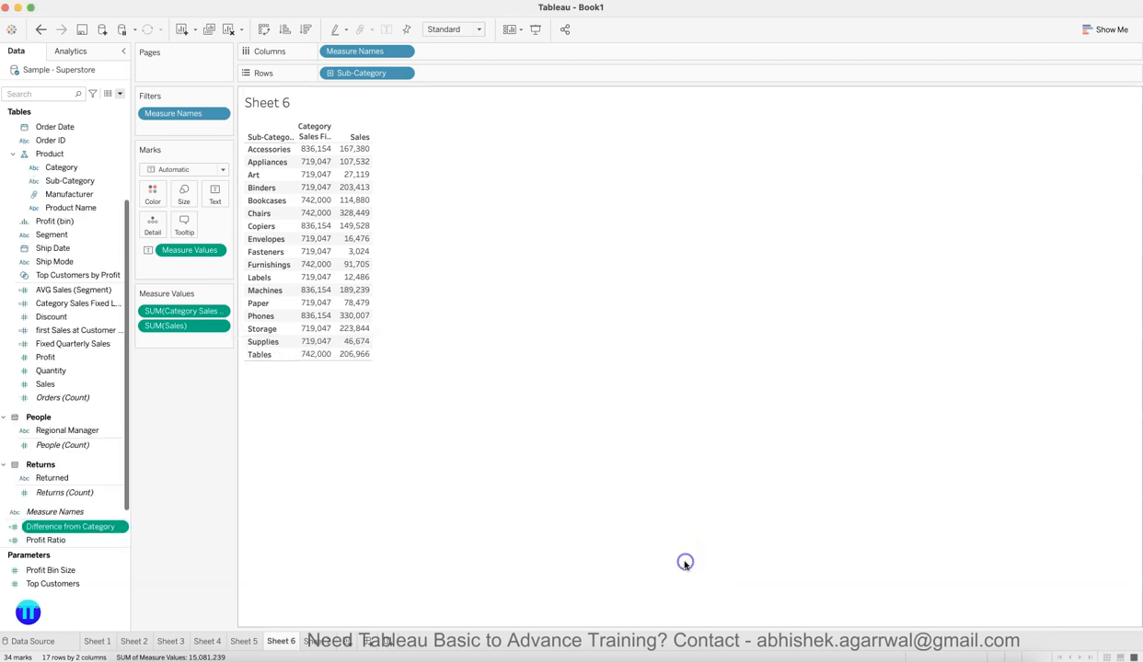
drag(79, 532, 185, 343)
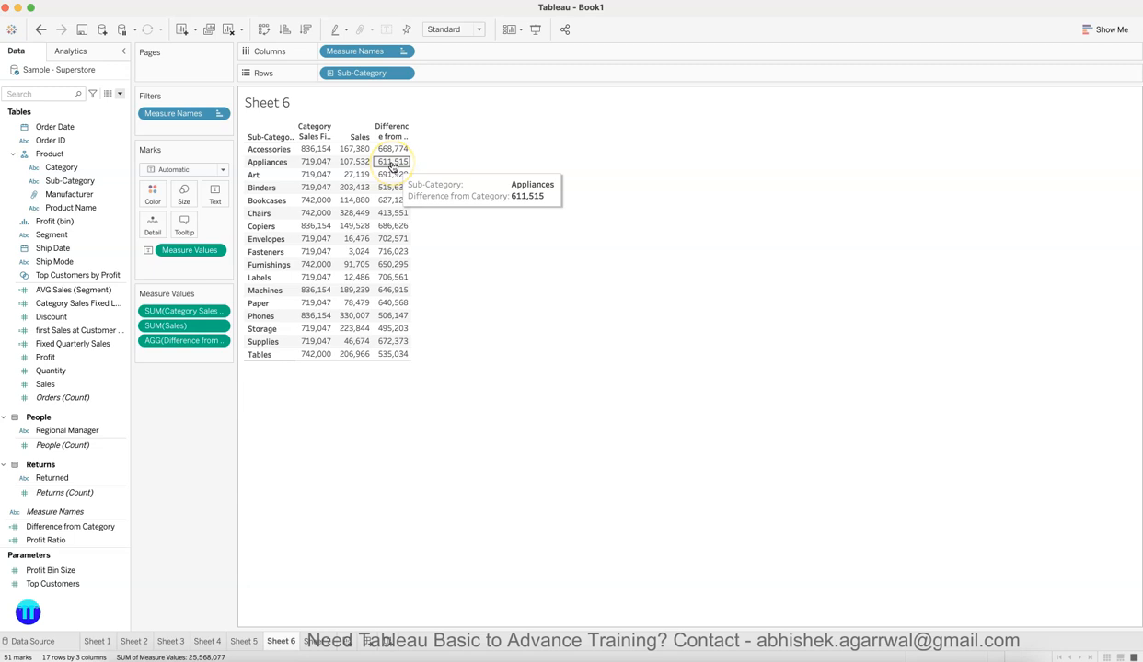
Step: Replace the Sheet 6 title with the heading "Practice Questions:"
click(391, 174)
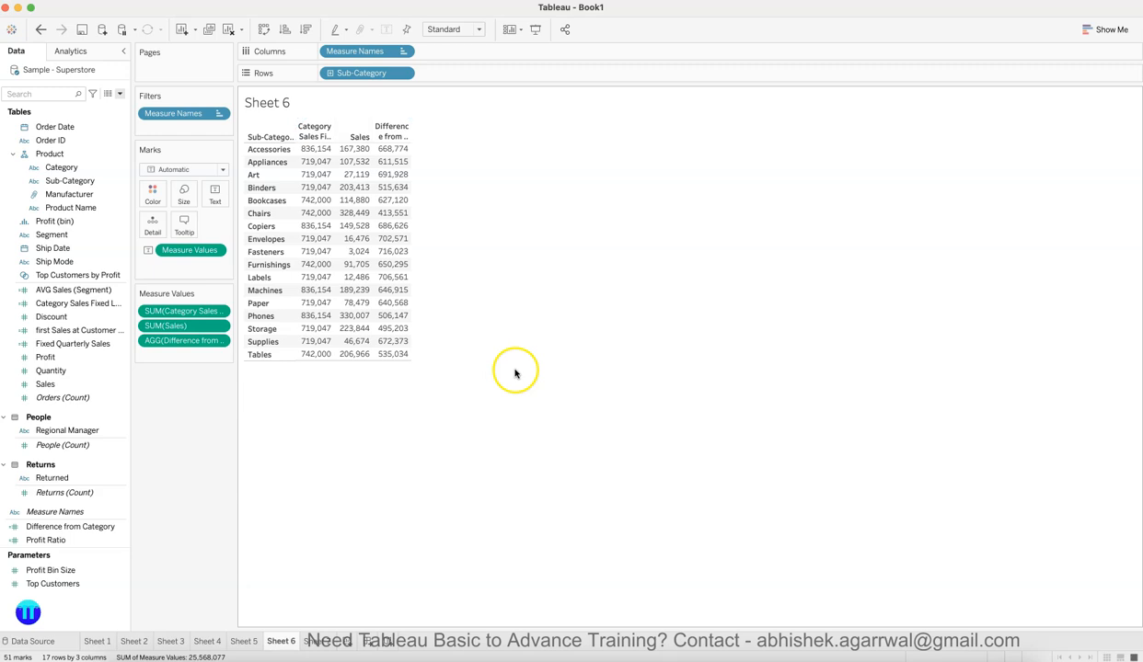
double_click(285, 103)
key(super+a)
text(Paractice Q)
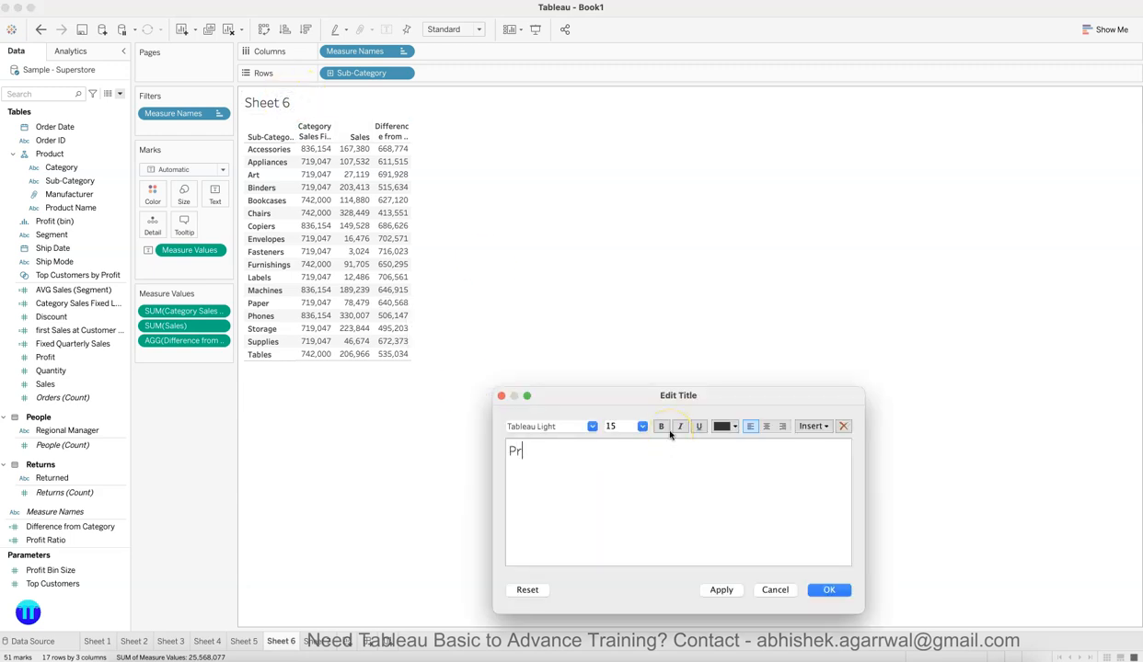
text(uestions:)
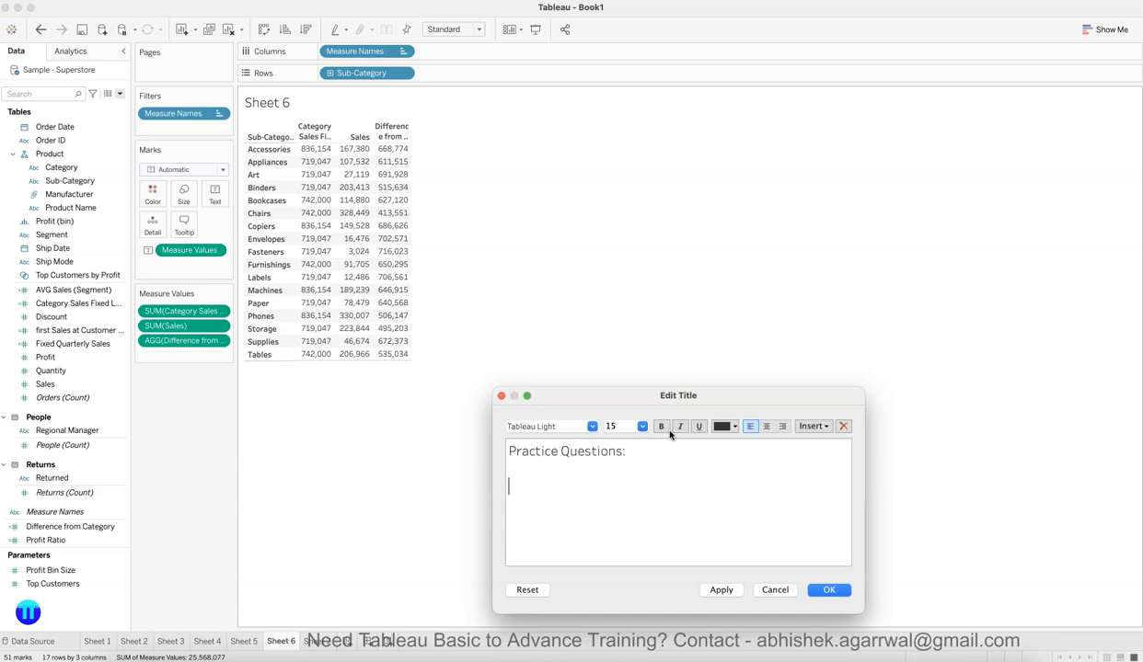
Step: Add title lines "Q1 : What is the sales of State and compare it with the respective region sales", "Q2: Which month got the highest sales in the quarter?"
text(Q1 : What is the sales of State and compare it with the respective region sales Q2: Which month got the highest sales in the quarter?)
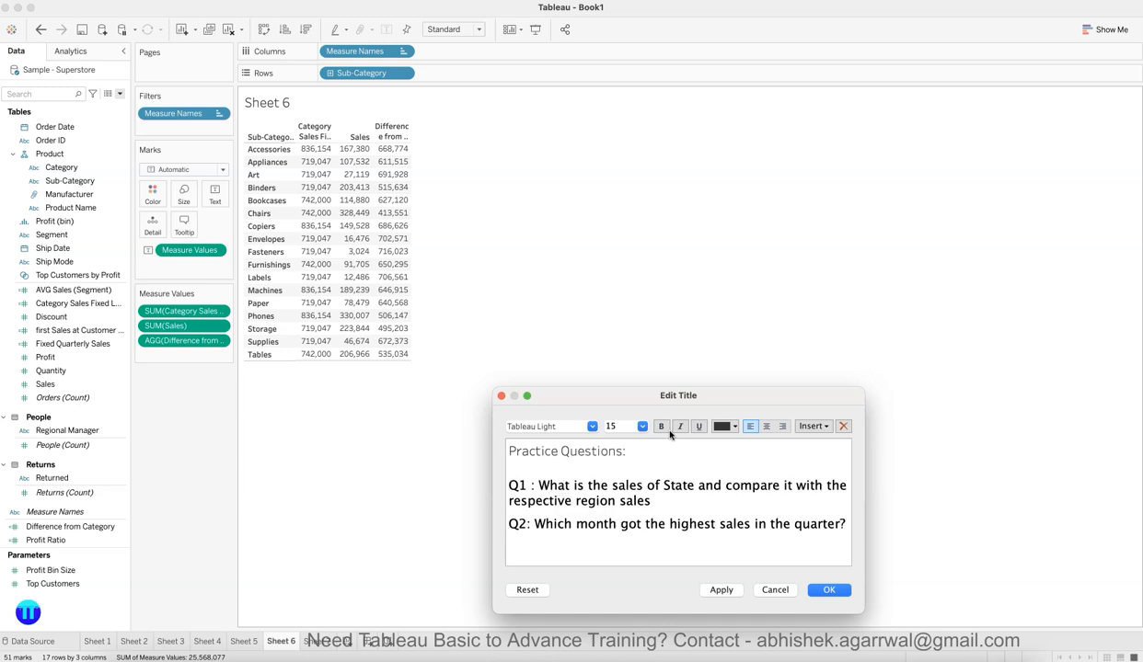
click(841, 594)
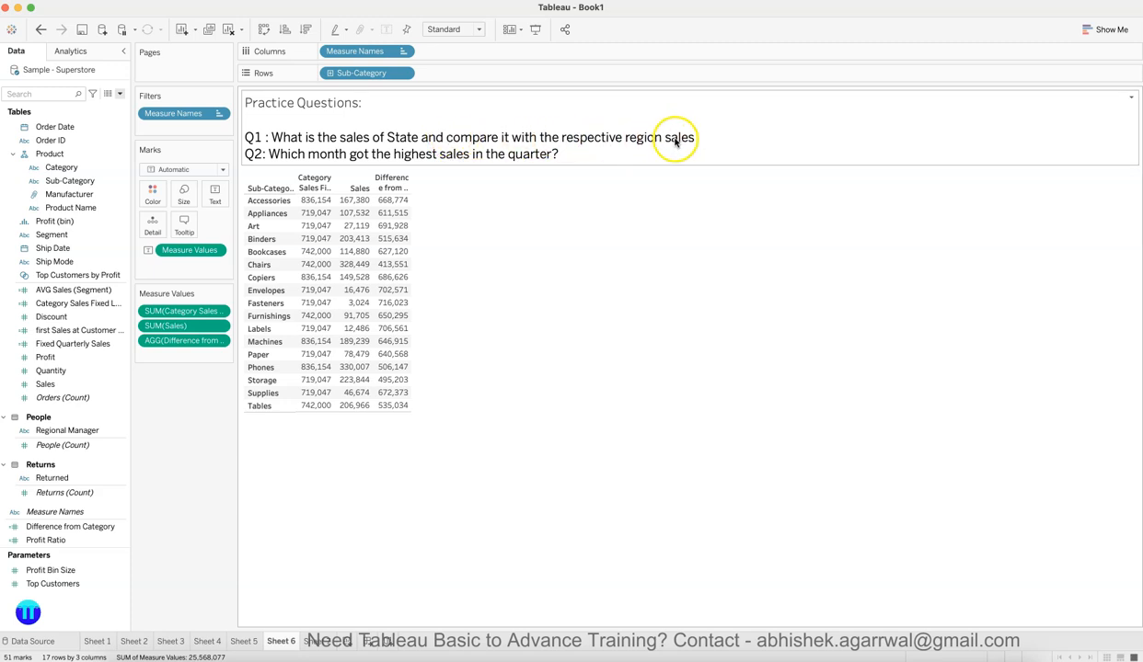
Step: Examine the Sheet 2 bar chart of distinct Order ID counts by Fixed Order at Customer ID, bar by bar, and the fields it uses
scroll(104, 266, up, 1)
scroll(103, 264, up, 4)
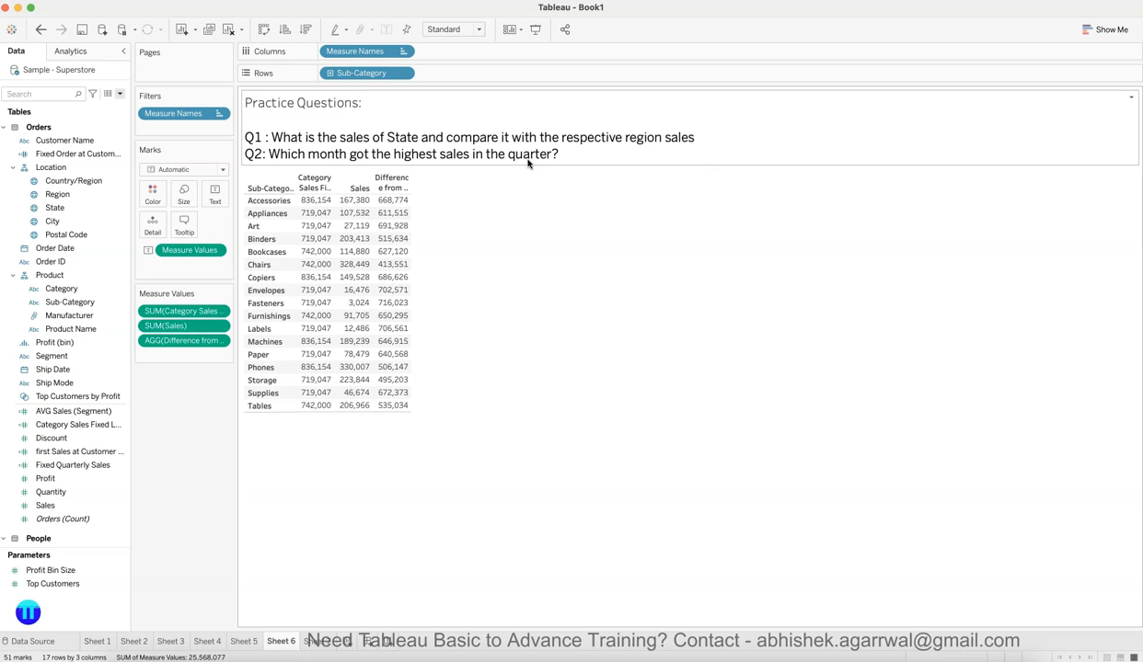
click(269, 416)
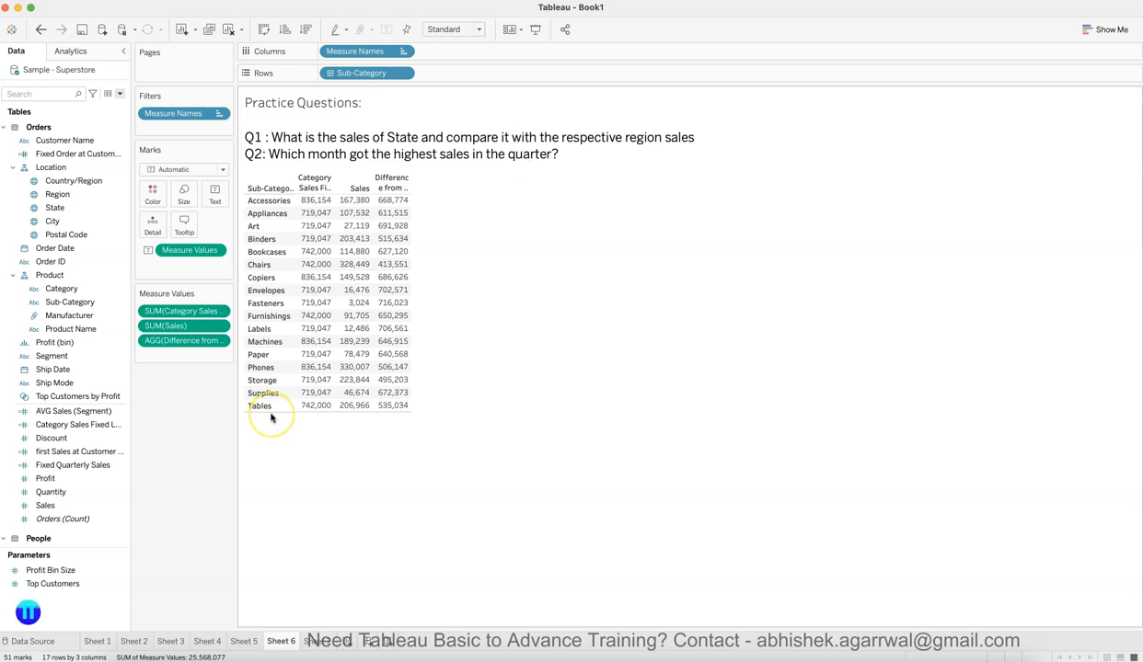
click(136, 642)
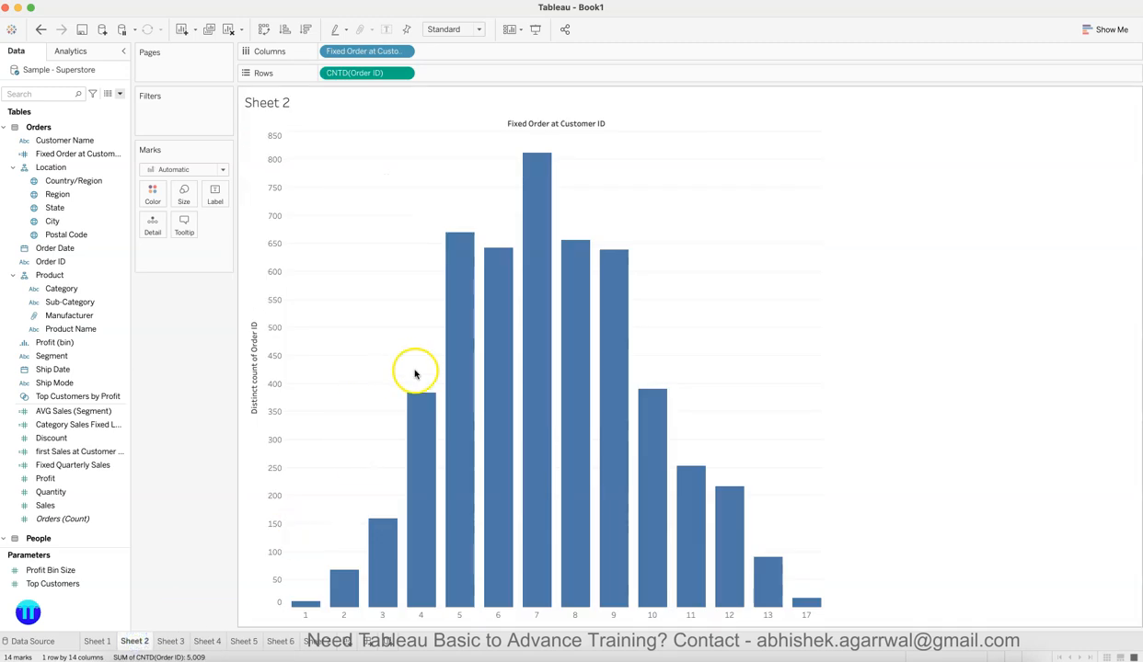
mouse_move(417, 393)
click(324, 493)
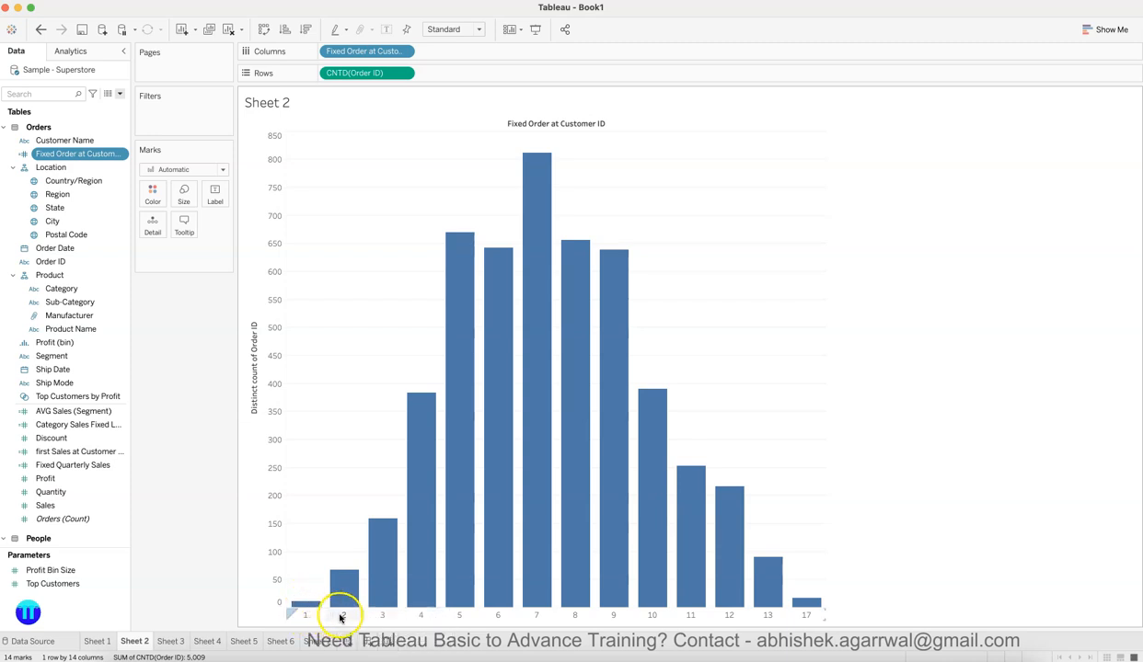
mouse_move(382, 531)
mouse_move(540, 609)
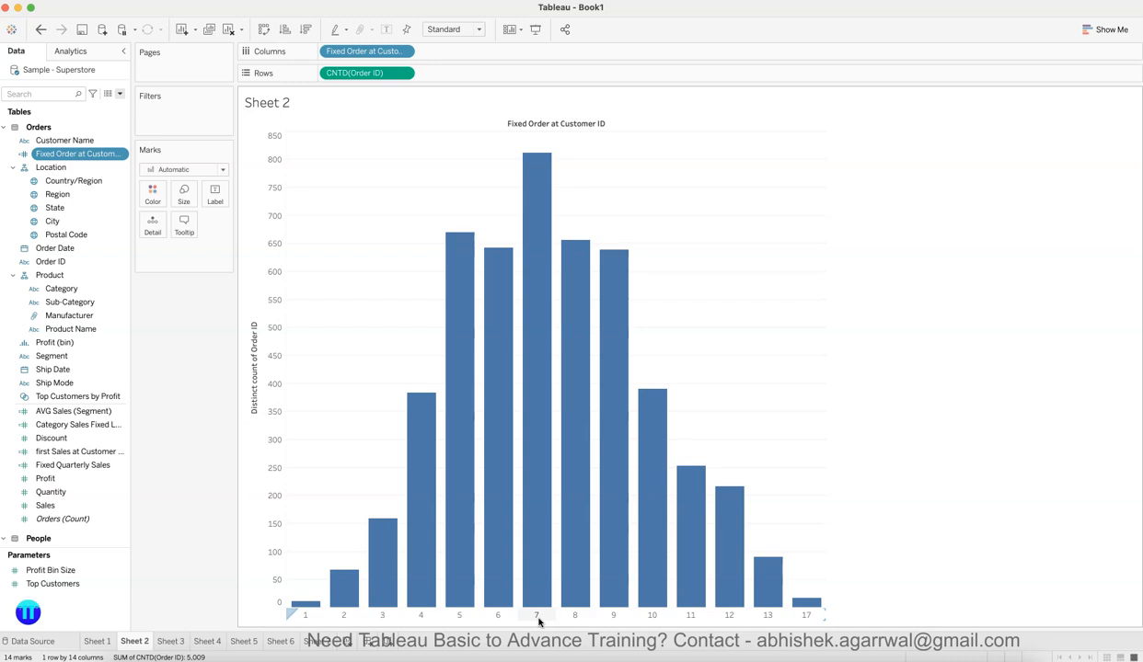
mouse_move(806, 611)
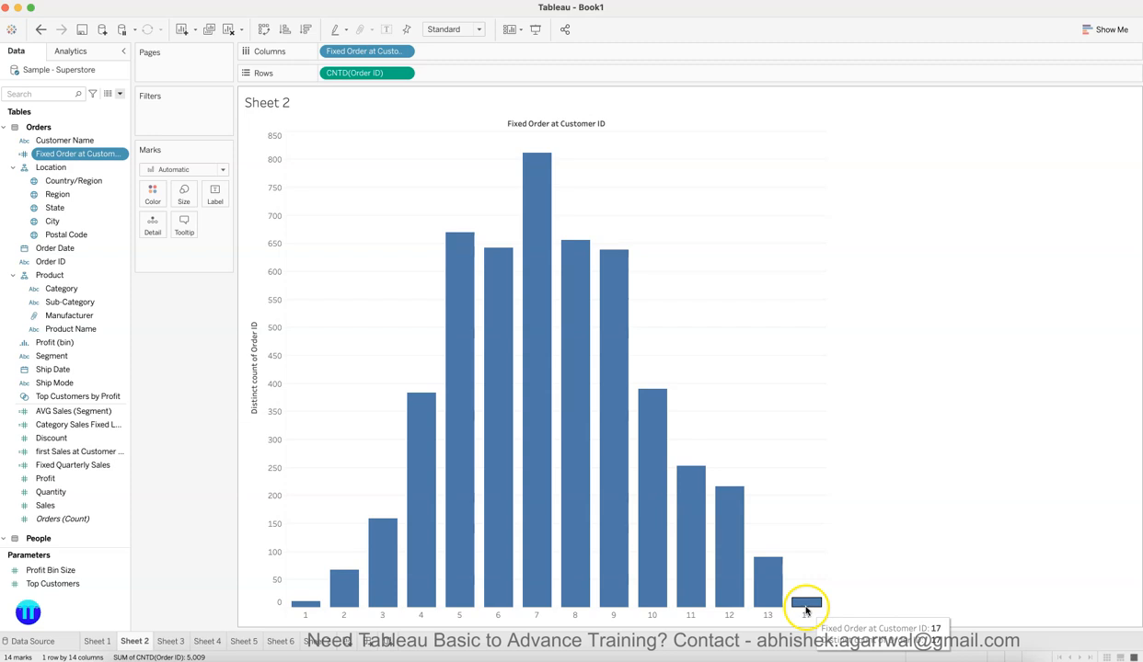
click(810, 617)
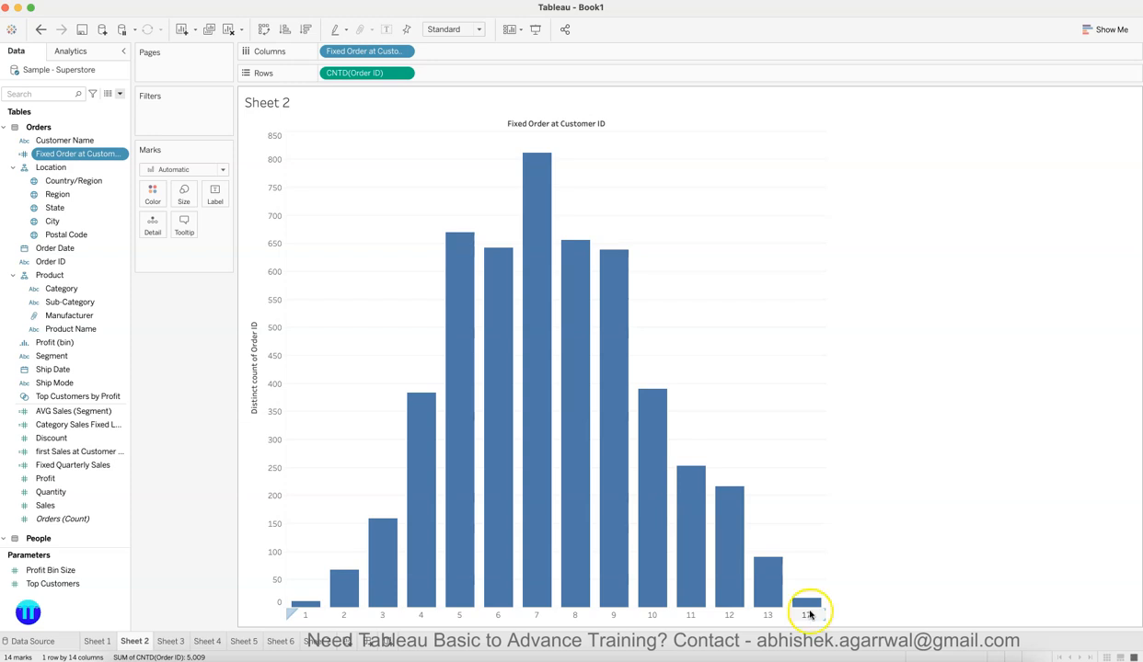
mouse_move(416, 415)
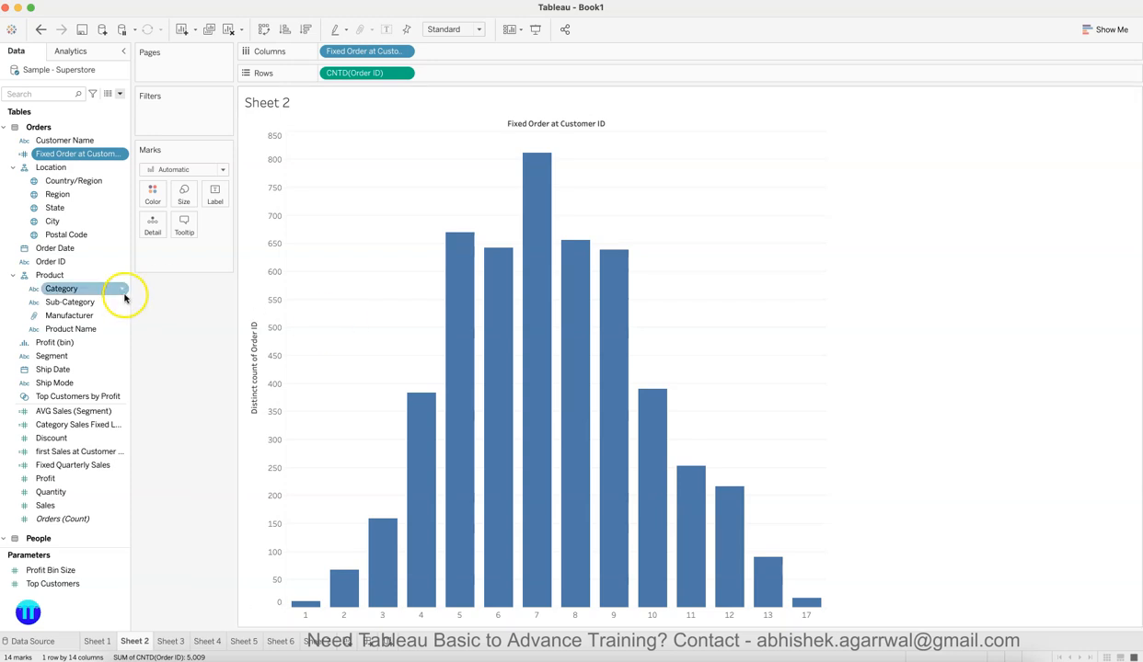
click(66, 264)
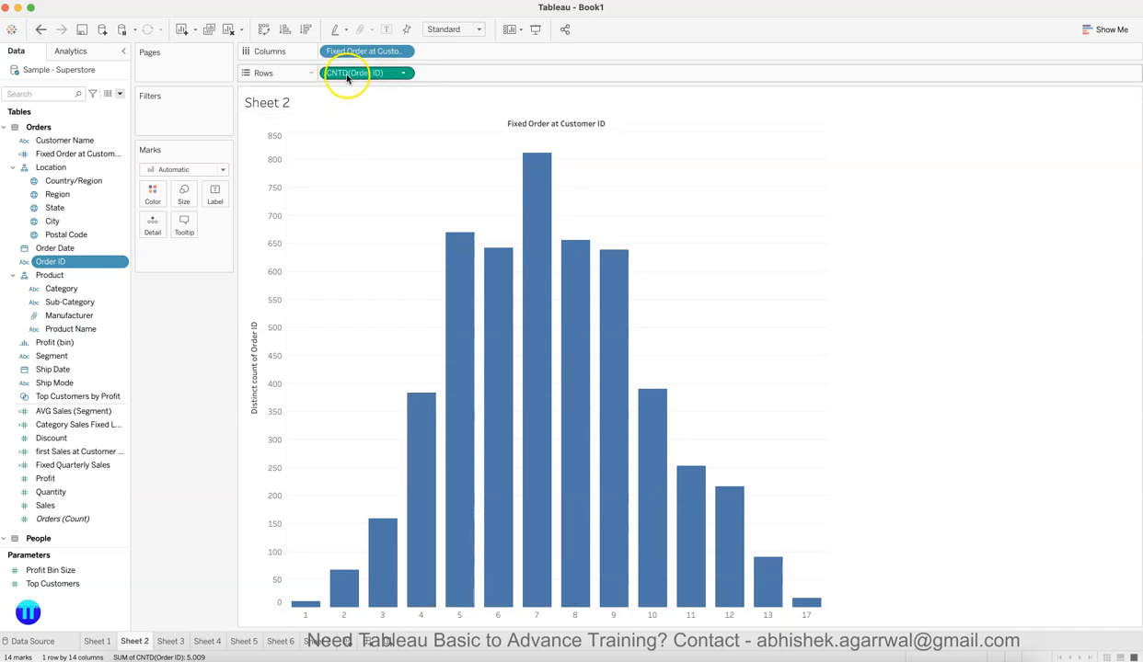
Step: Create a calculated field named Order at Customer Level (Fixed) on a new worksheet
click(342, 640)
click(118, 93)
click(105, 102)
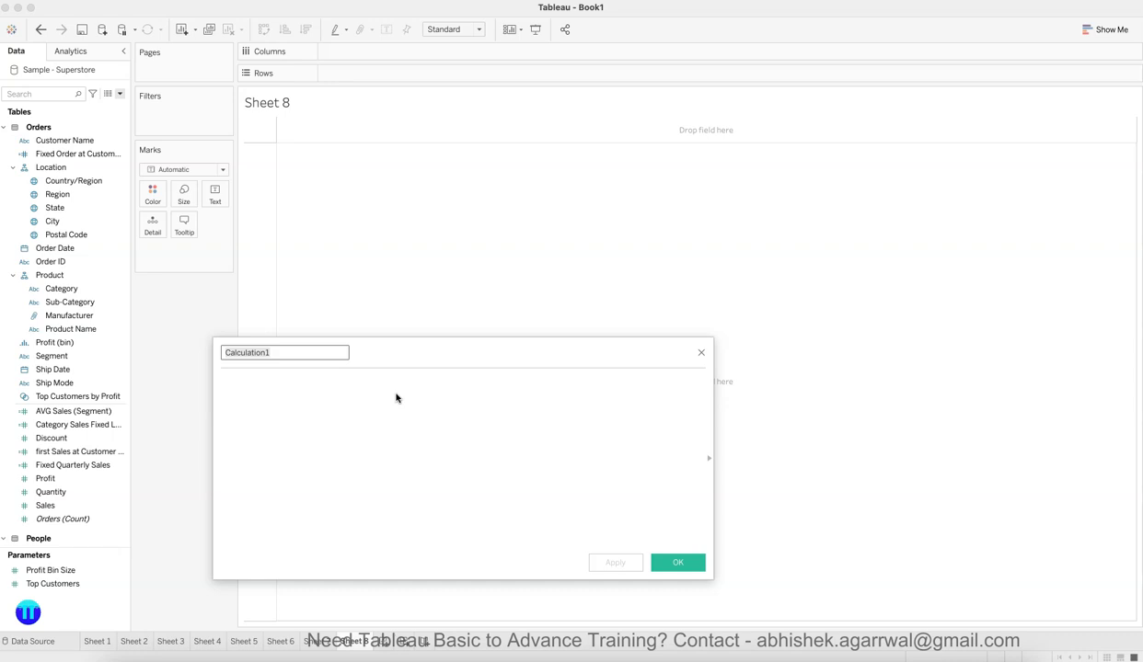
text(C)
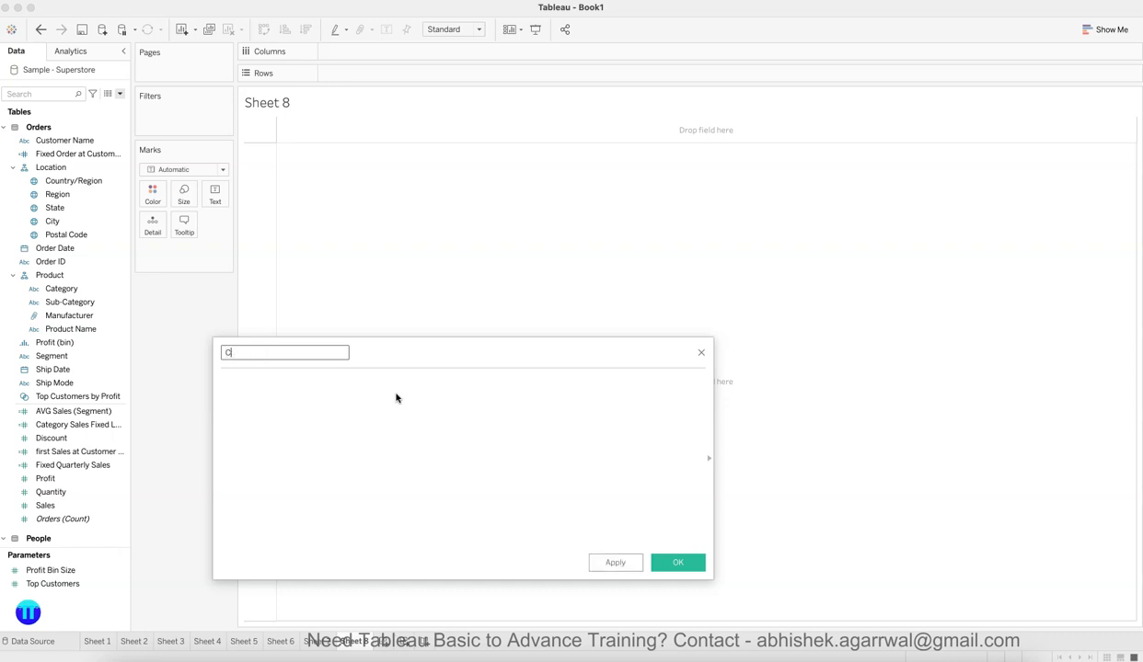
text(rder )
text(at Customr)
text(tomer Level )
text((Fixed))
key(Tab)
Step: Begin the formula as a FIXED expression on [Customer Name], ending the dimension declaration with a colon
text({ FIX)
key(Return)
text(cusd)
key(BackSpace)
key(Return)
text(:)
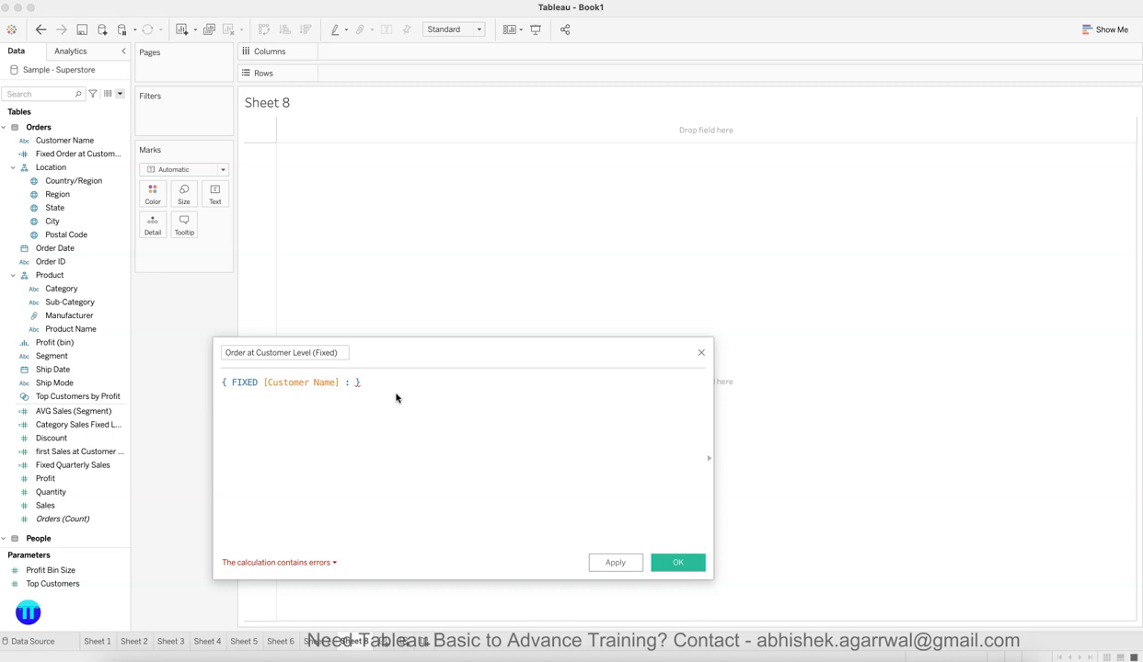
Step: Complete the FIXED expression with COUNTD([Order ID]) as its aggregation and save the calculated field
text(coun)
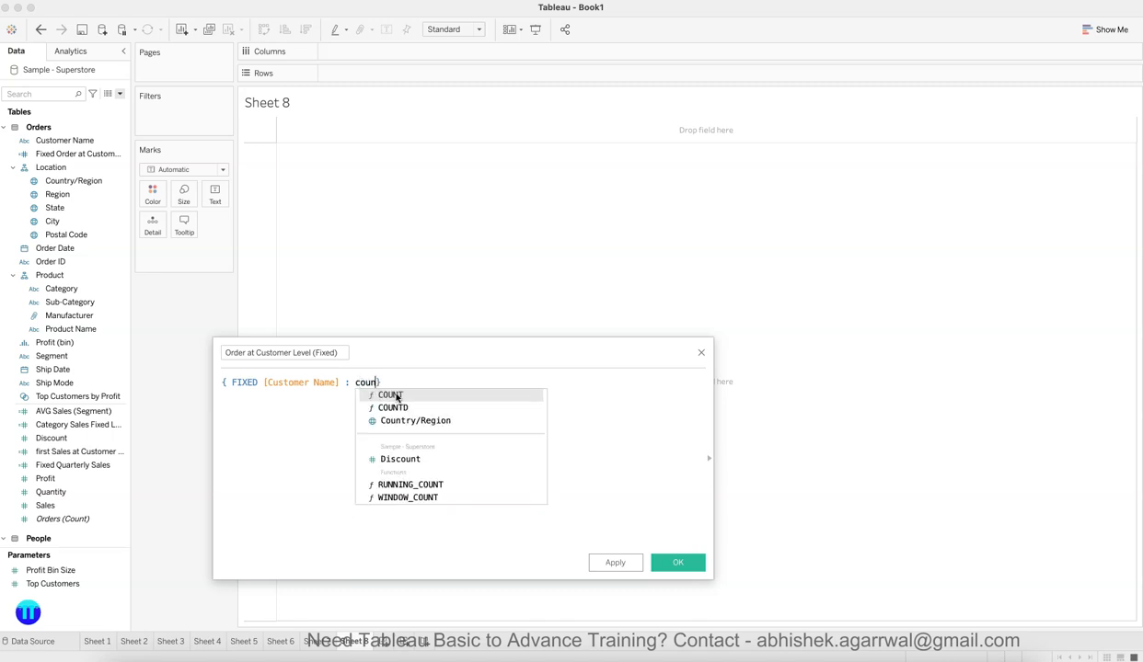
key(Down)
key(Return)
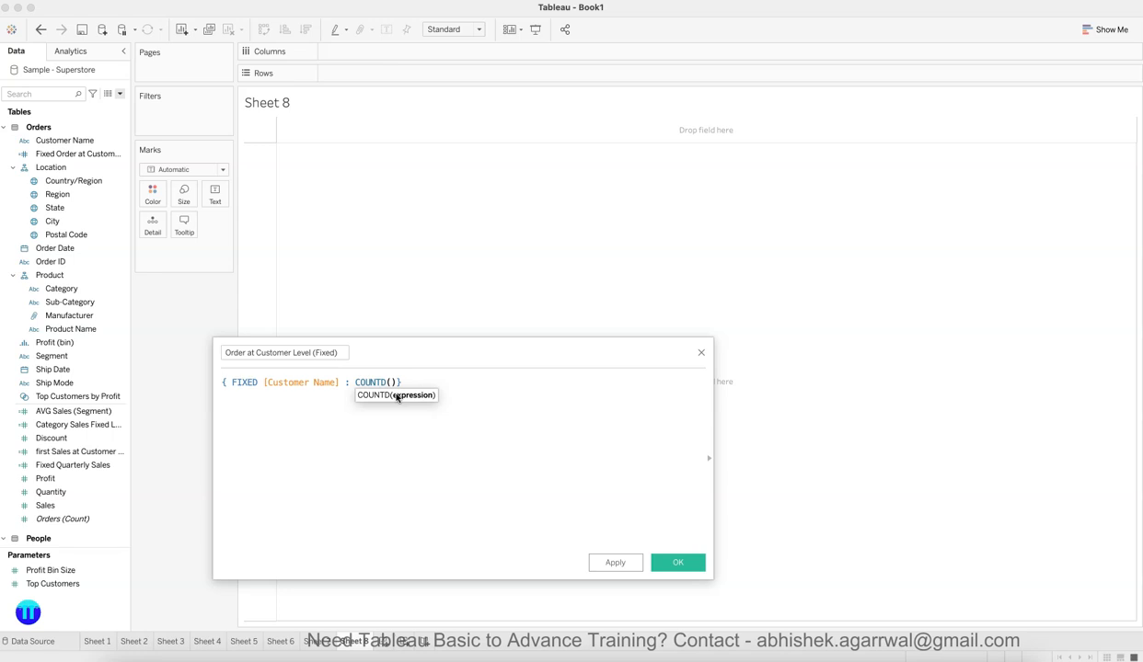
text(or)
key(Down)
key(Down)
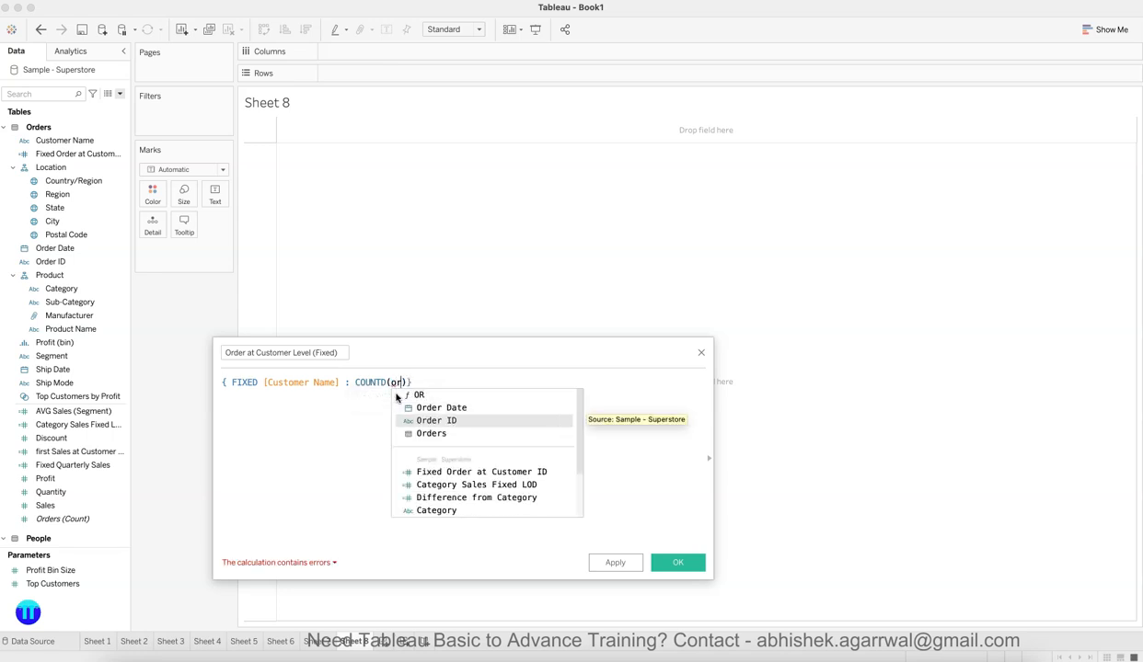
key(Return)
click(487, 382)
click(614, 563)
click(676, 564)
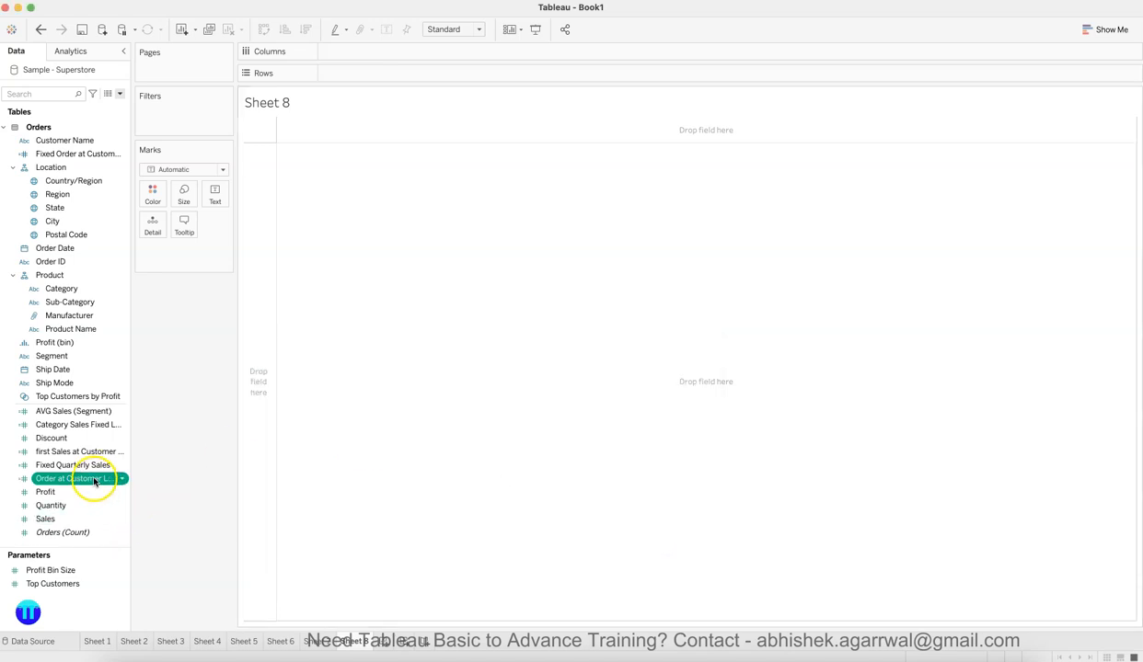
Step: Build a horizontal bar chart of Order at Customer Level (Fixed) by Order ID
click(75, 262)
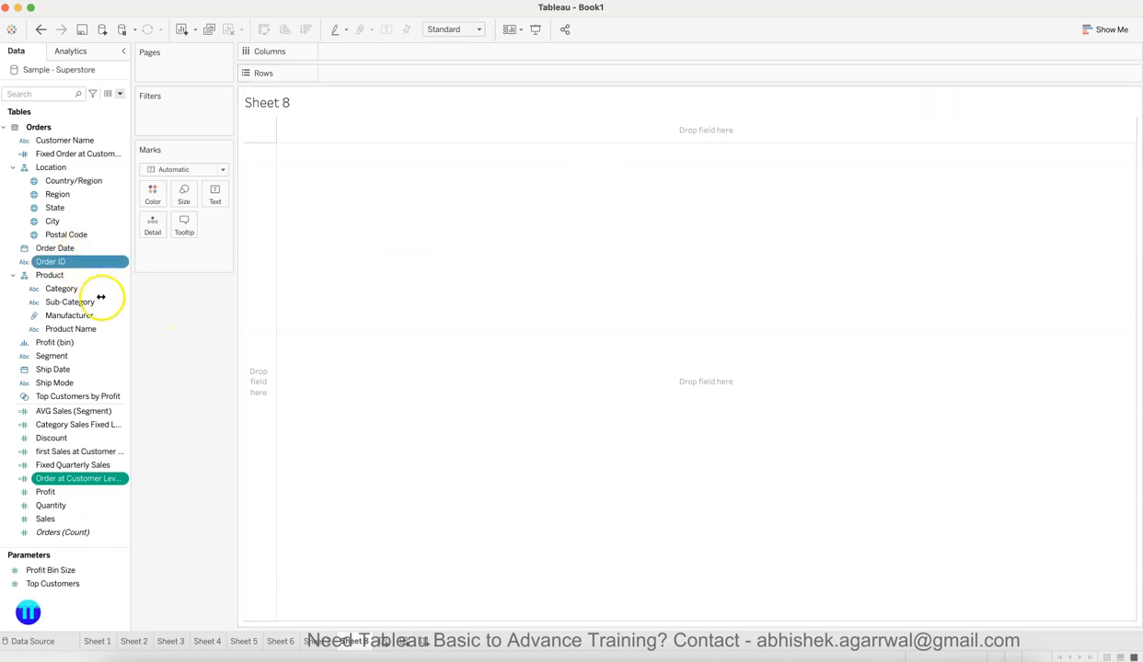
click(1105, 31)
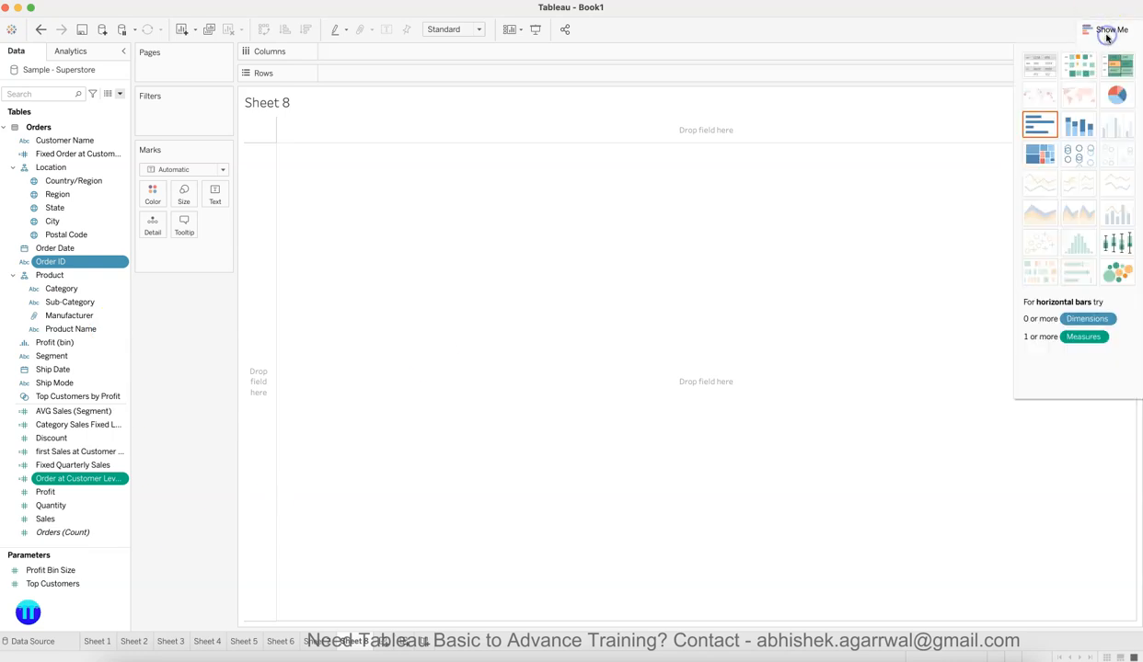
click(1043, 128)
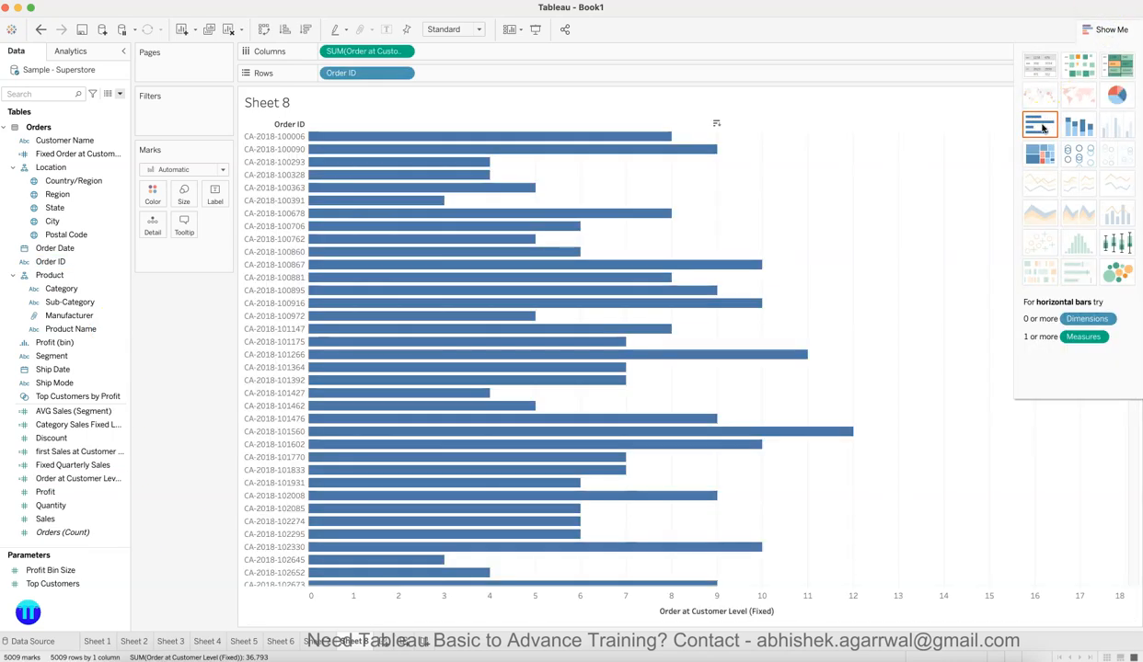
click(1105, 29)
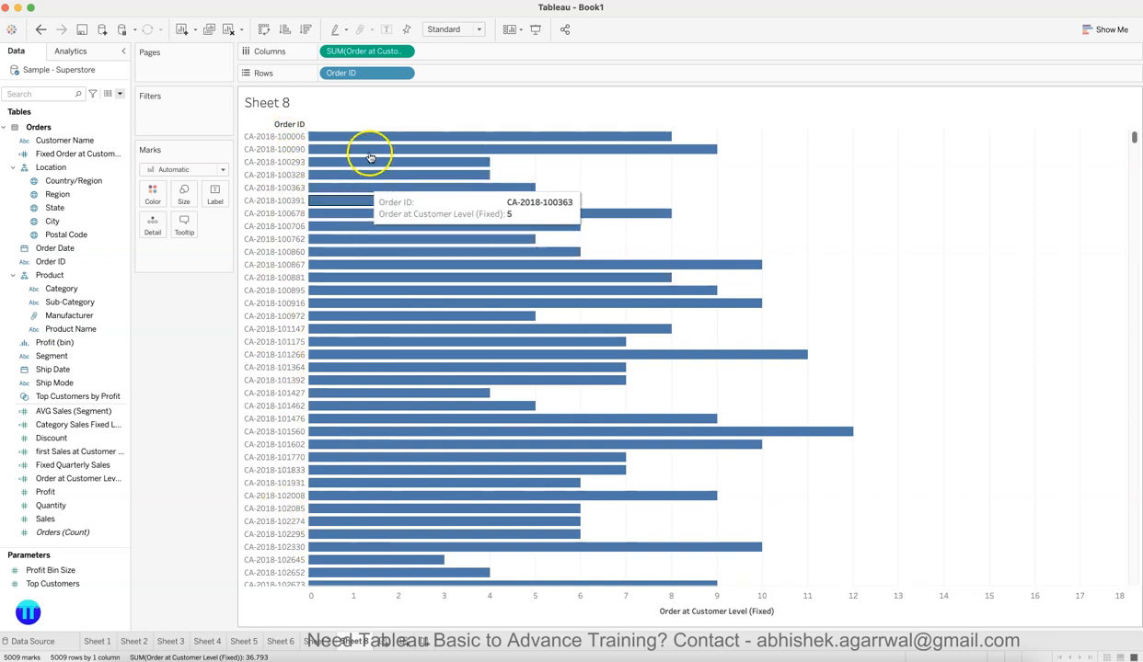
Step: Remove Order ID and Order at Customer Level (Fixed) from the view to empty the worksheet
mouse_move(344, 139)
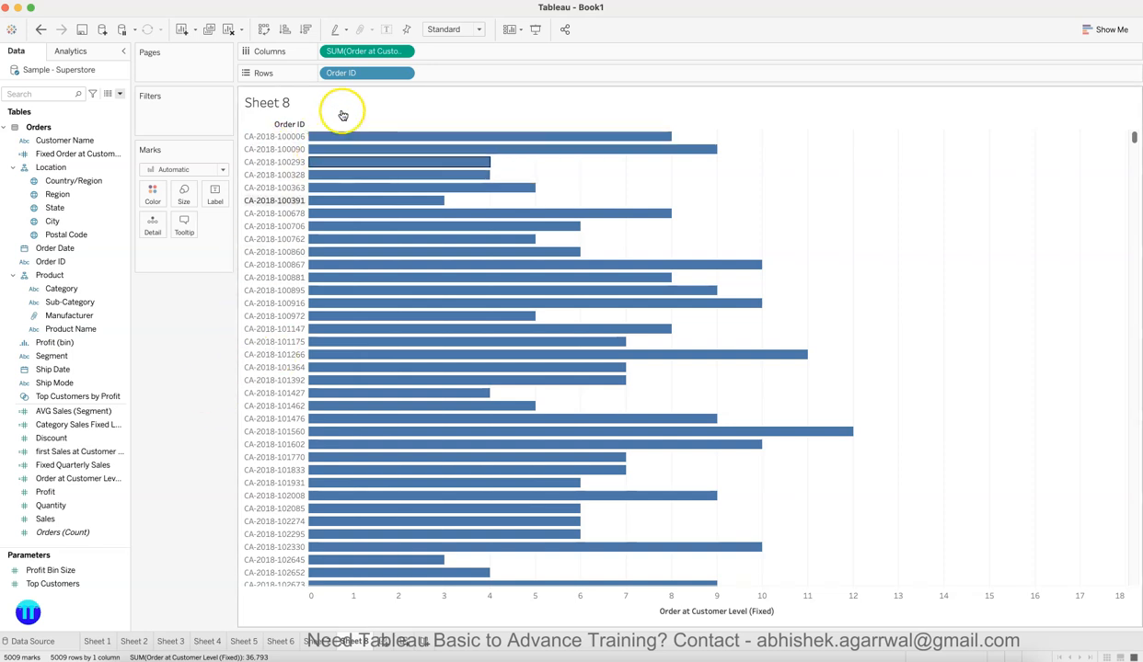
drag(360, 73, 171, 431)
drag(354, 51, 187, 372)
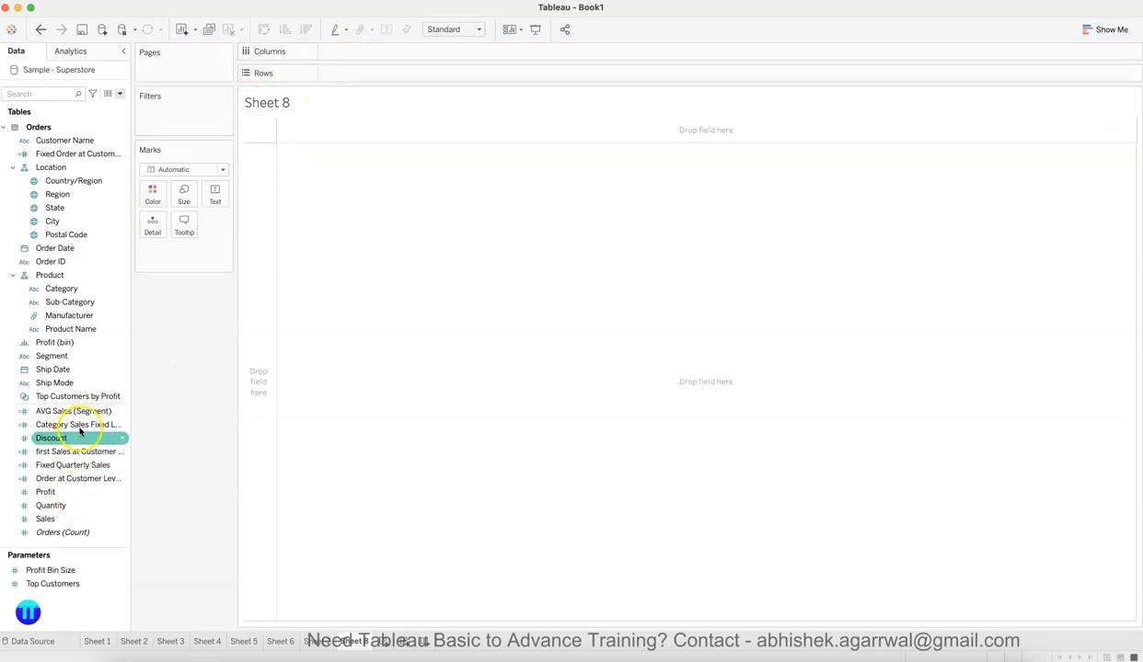
Step: Convert the Order at Customer Level (Fixed) field from a measure into a dimension
click(86, 464)
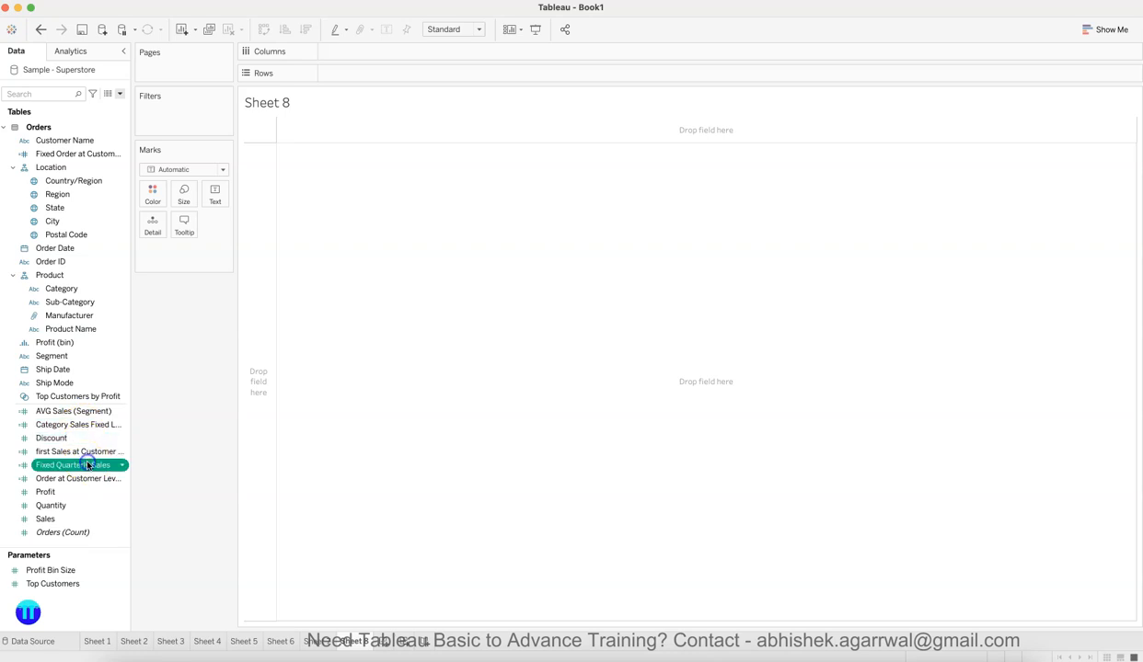
super+click(90, 479)
click(89, 479)
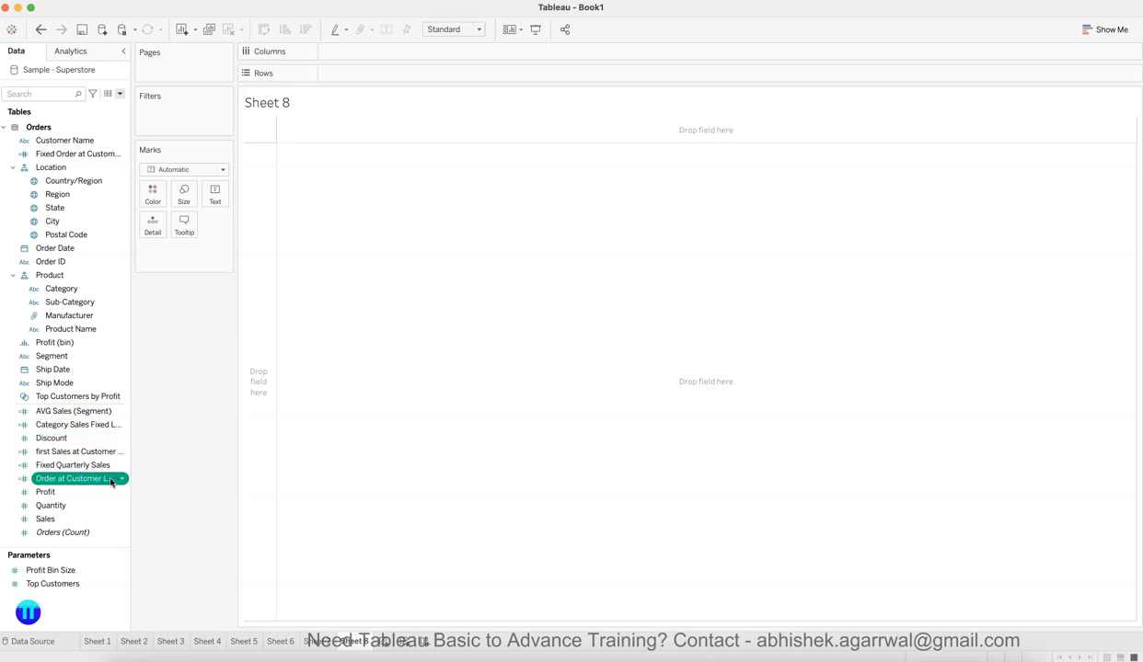
drag(100, 485, 74, 325)
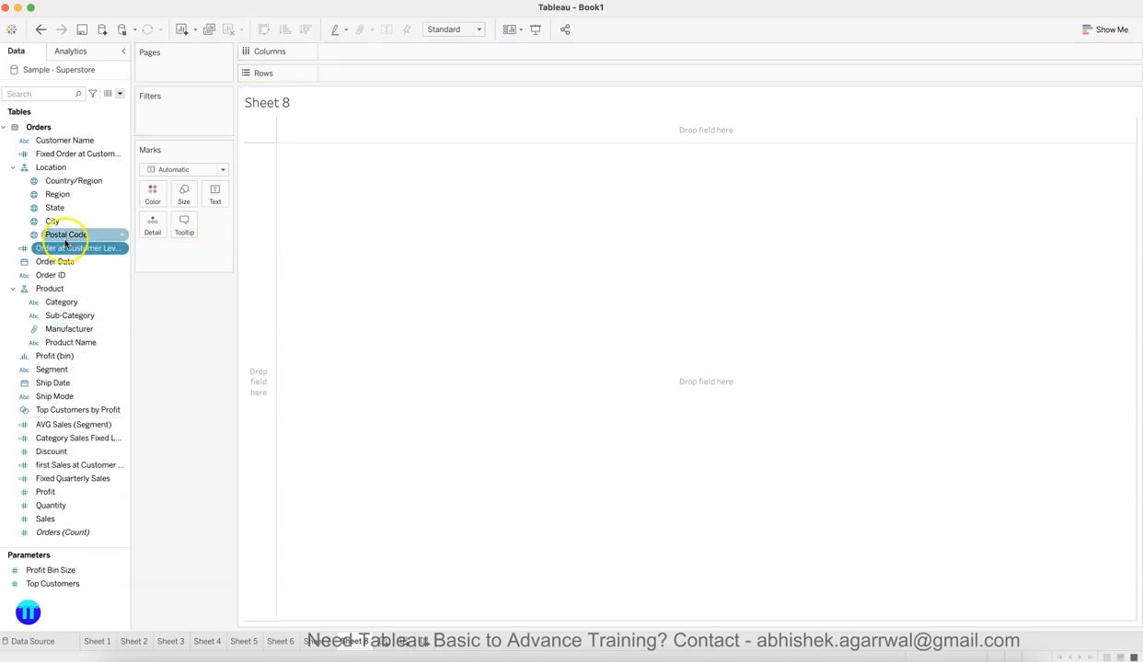
Step: Place Order at Customer Level (Fixed) on Columns and Order ID on Rows, adding all members of Order ID
drag(86, 247, 357, 55)
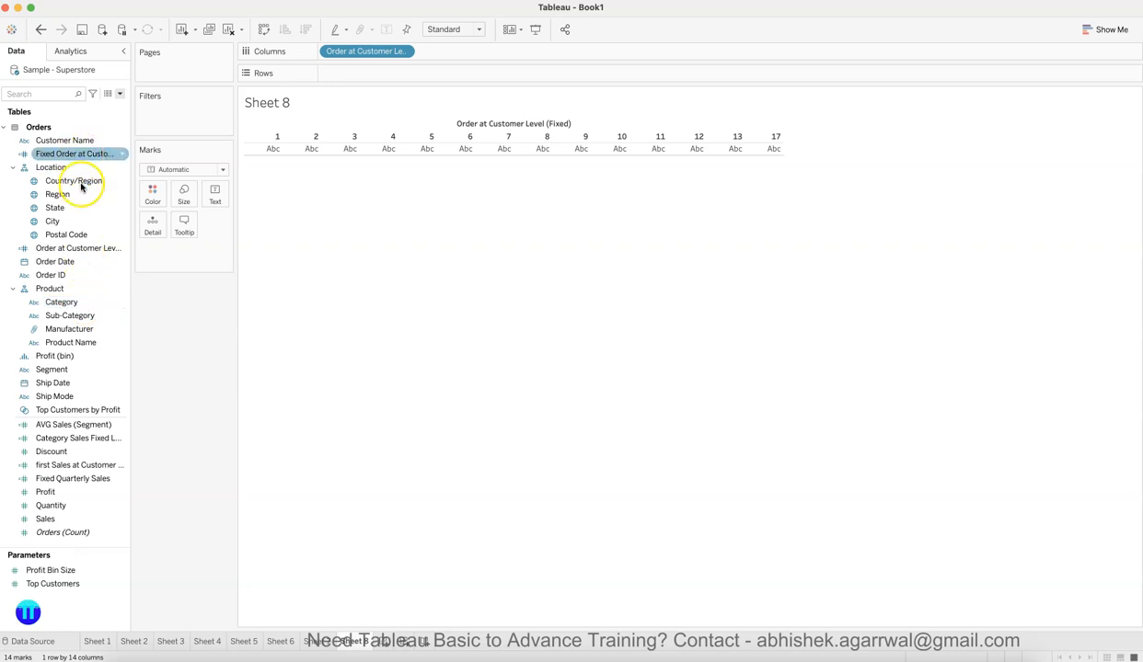
drag(76, 275, 403, 71)
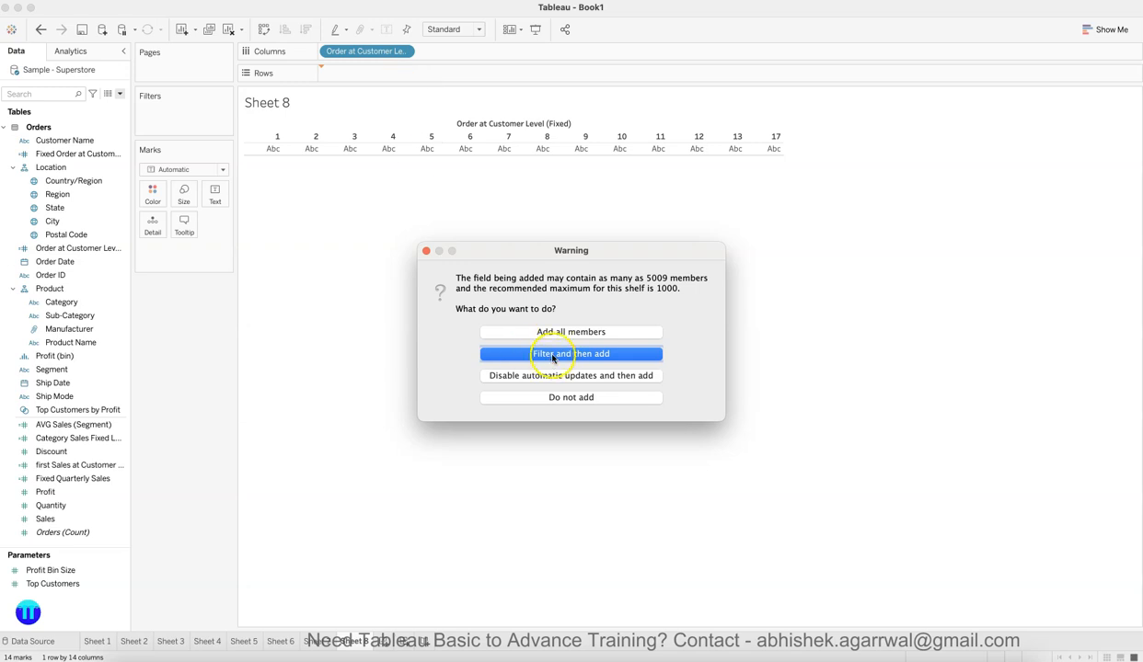
click(570, 332)
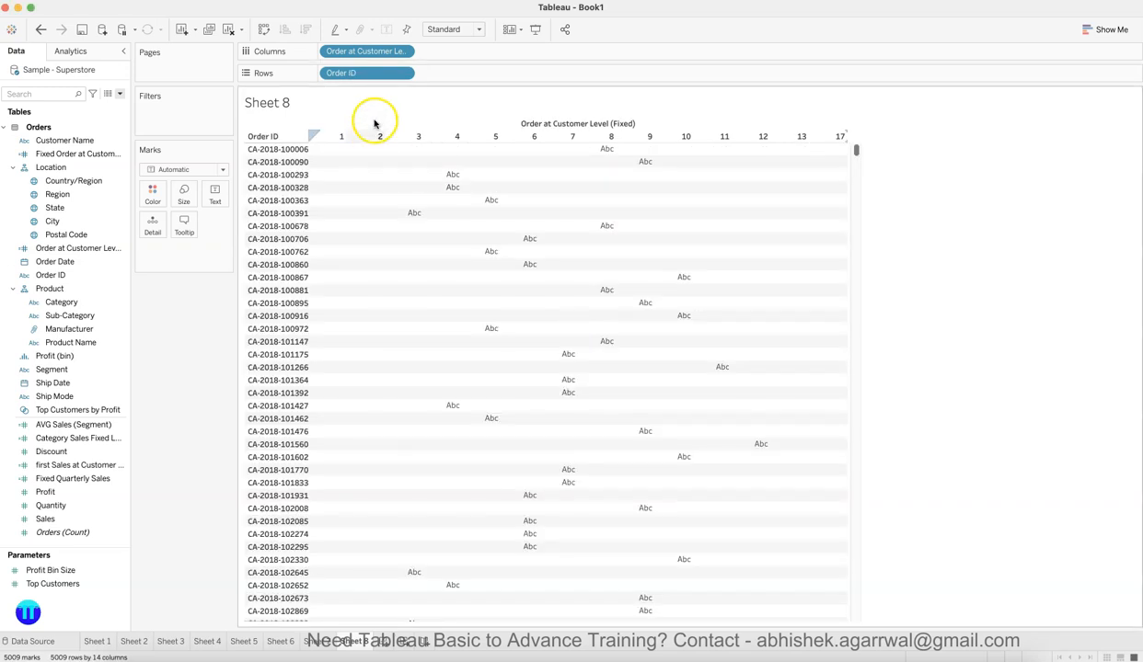
Step: Change Order ID on Rows to a Count (Distinct) measure
click(402, 73)
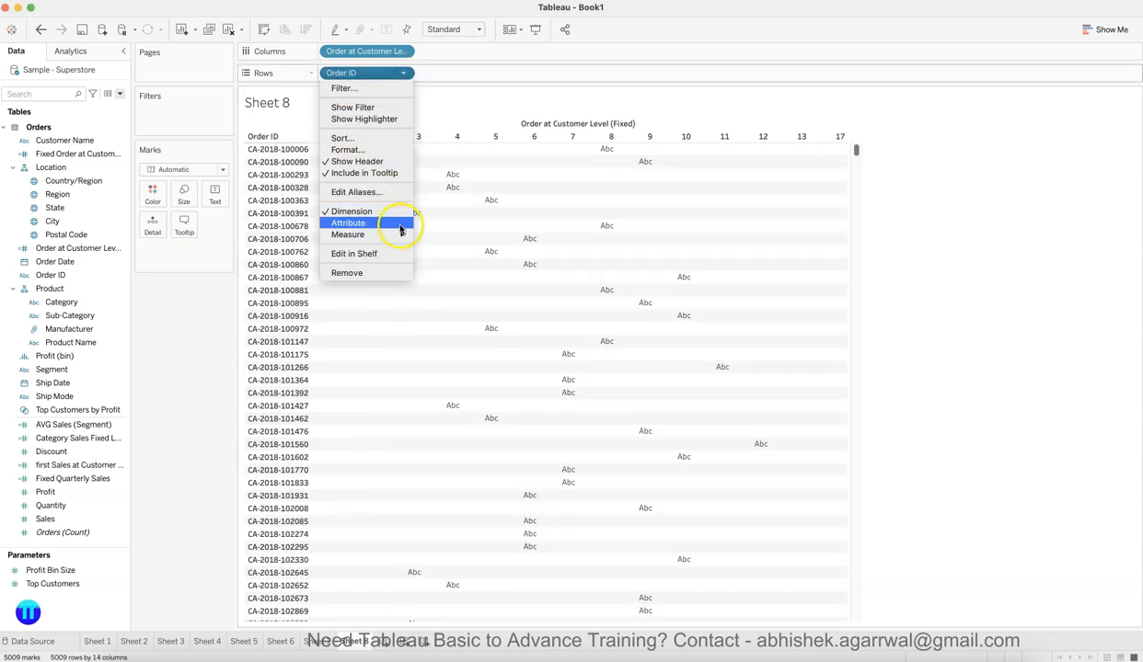
mouse_move(397, 233)
click(444, 272)
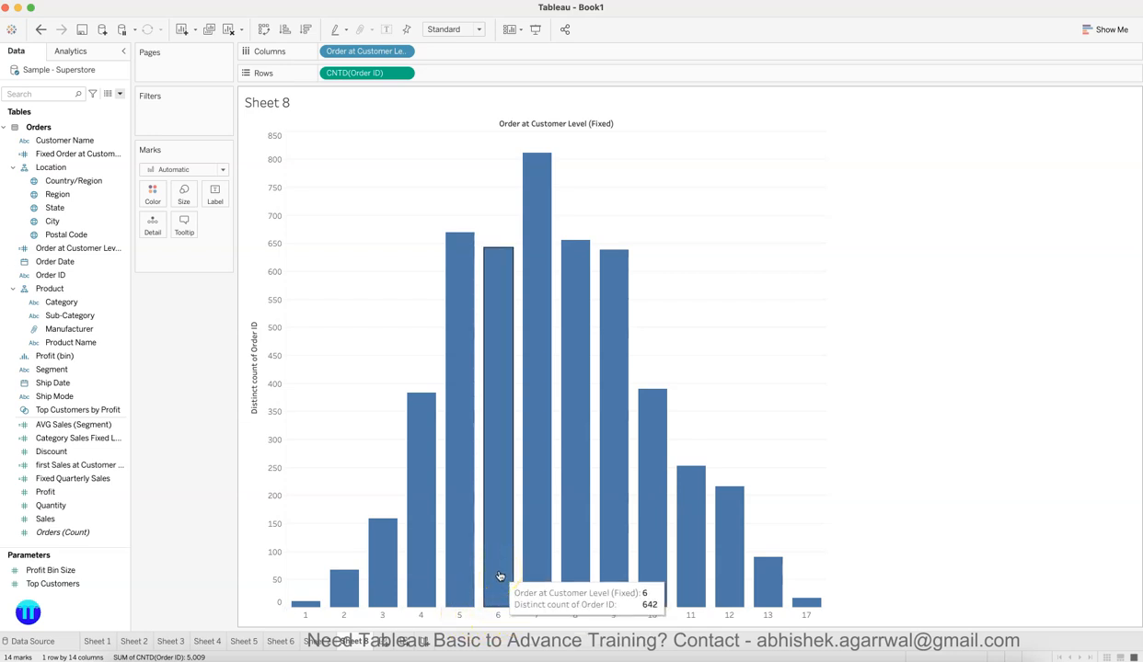
Step: Replace the sheet title with "Practice Questions :", Q1 asking which city and Q2 asking which product name has 1 order, 2 orders or 3 orders
click(770, 415)
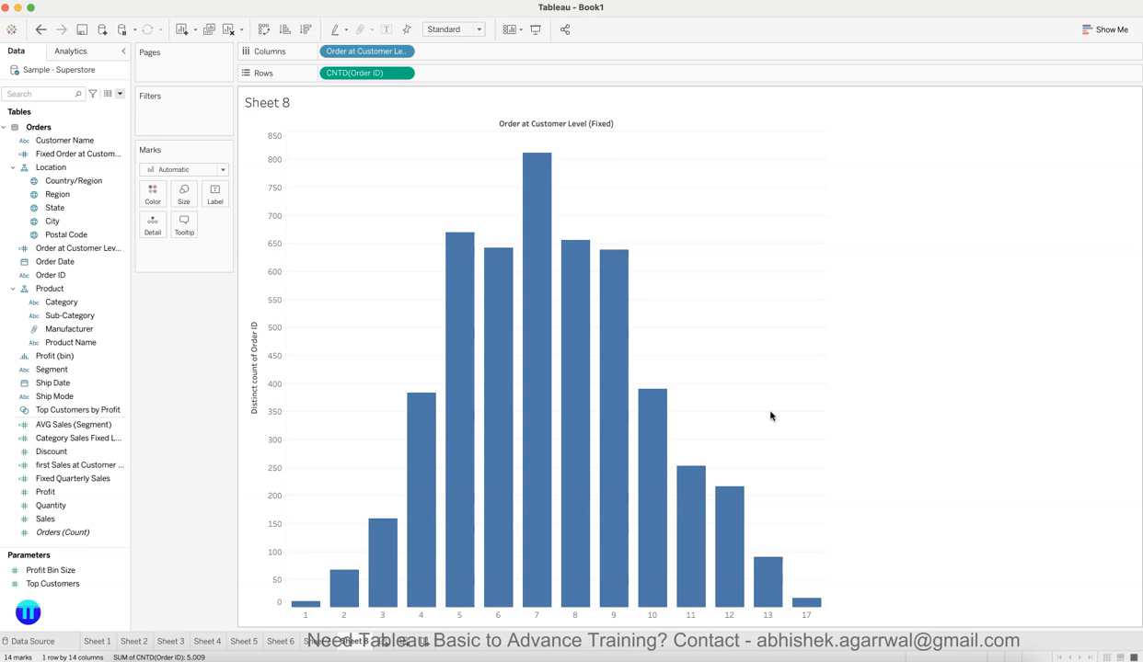
double_click(296, 103)
key(super+a)
text(Practice Questions)
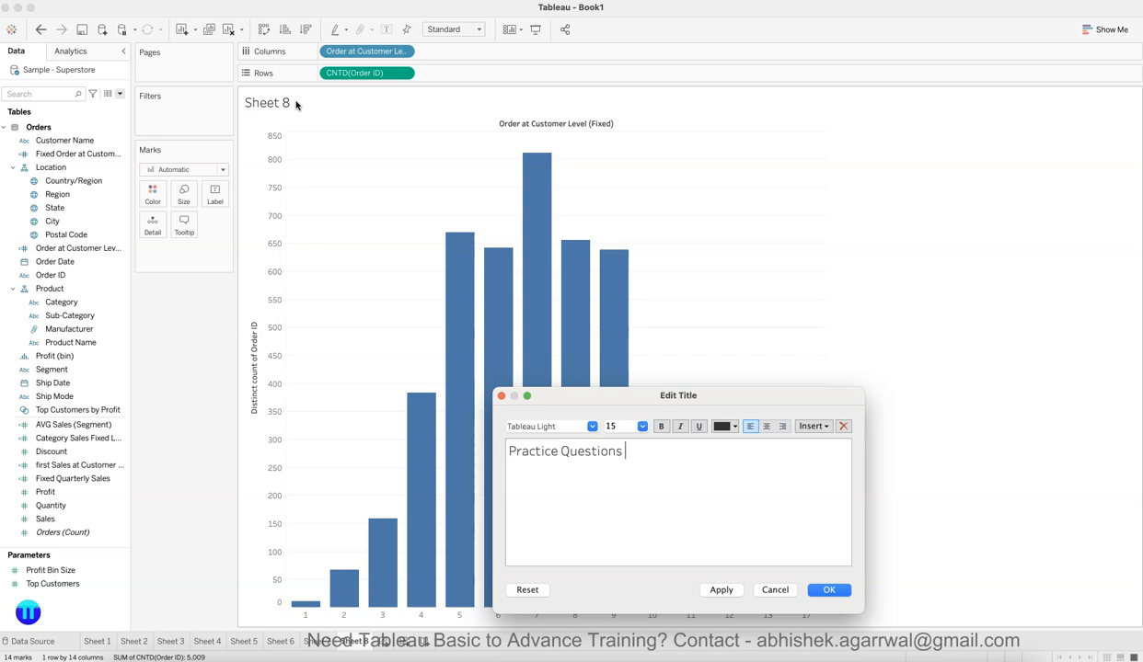
text(Q1: Which city has 1 order, 2 orders, 3 orders... Q2: Which product name has 1 order, 2 orders or 3 orders...)
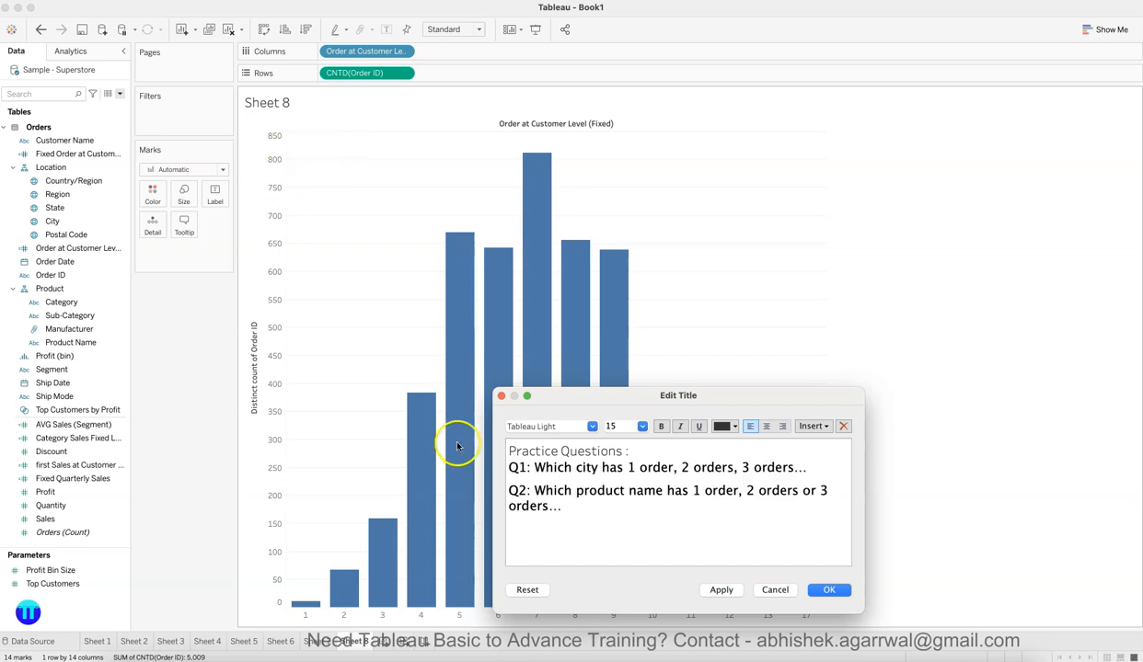
click(520, 470)
drag(520, 470, 576, 509)
click(579, 508)
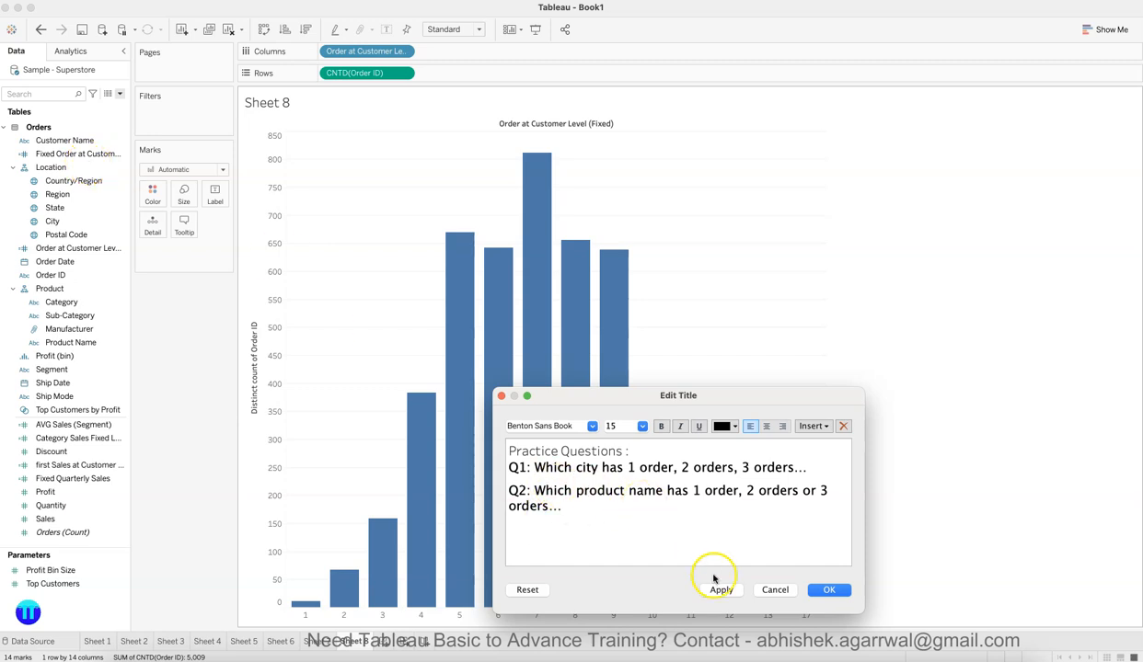
click(825, 590)
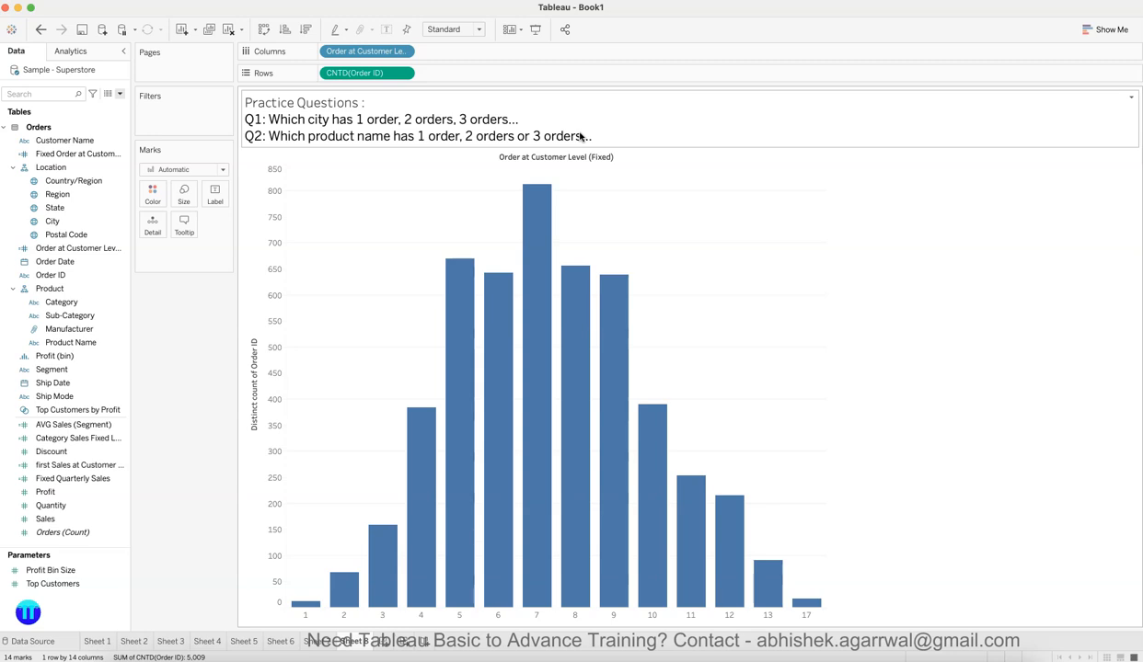
Step: Review the average sales by category on Sheet 4 and the distinct order count chart on Sheet 2
mouse_move(332, 587)
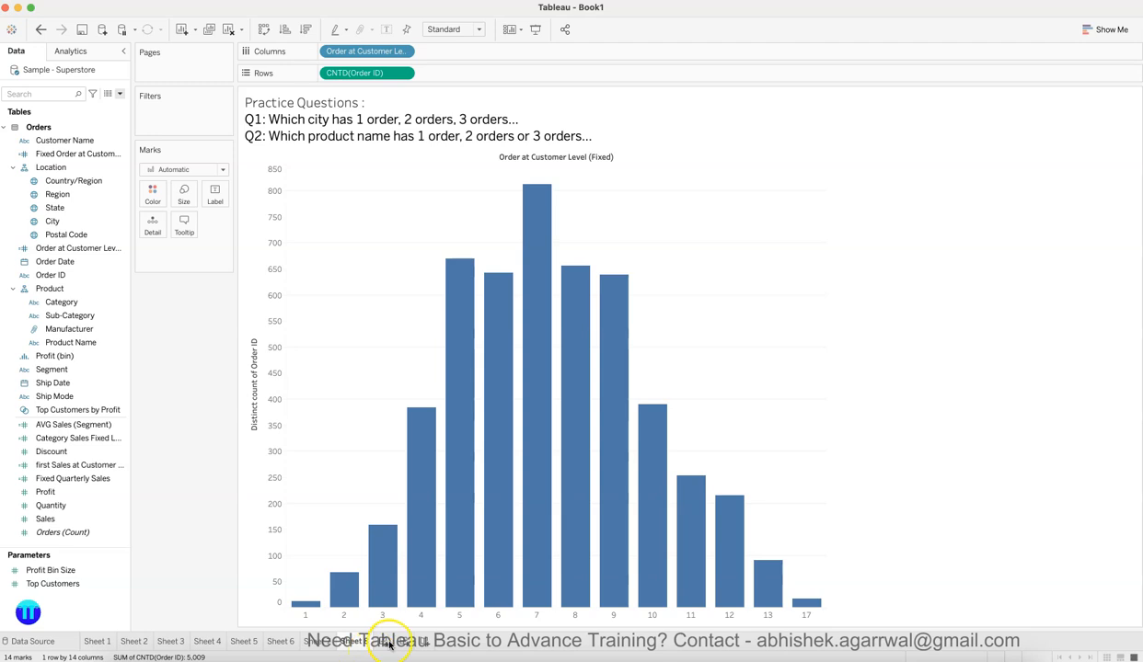
click(208, 641)
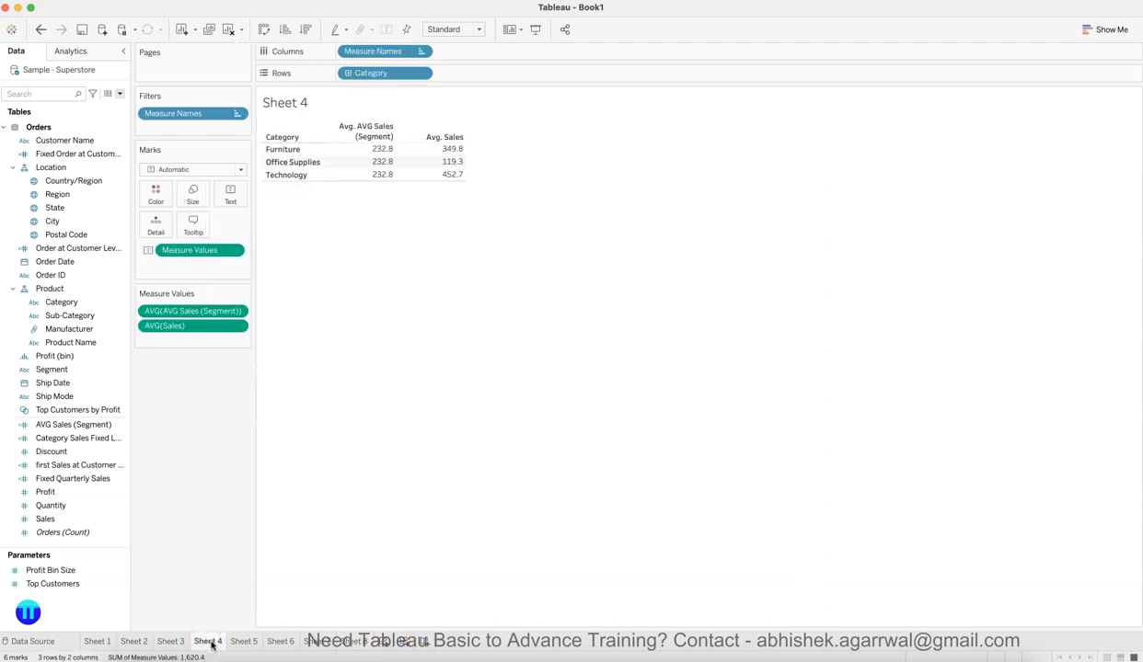
click(357, 362)
click(357, 266)
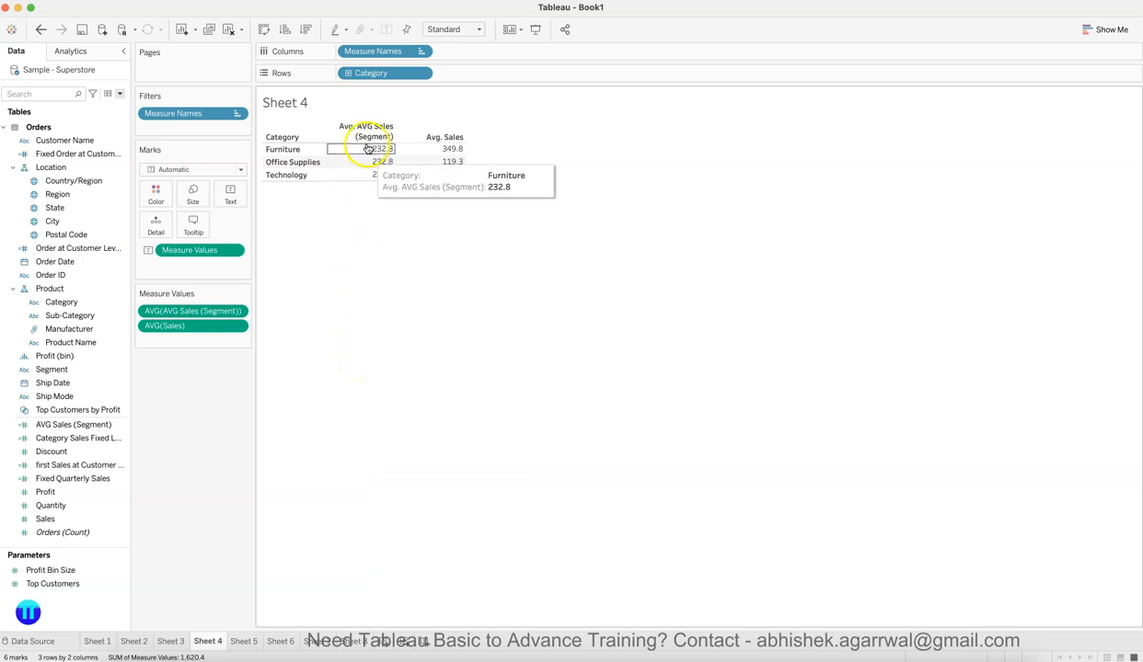
click(298, 152)
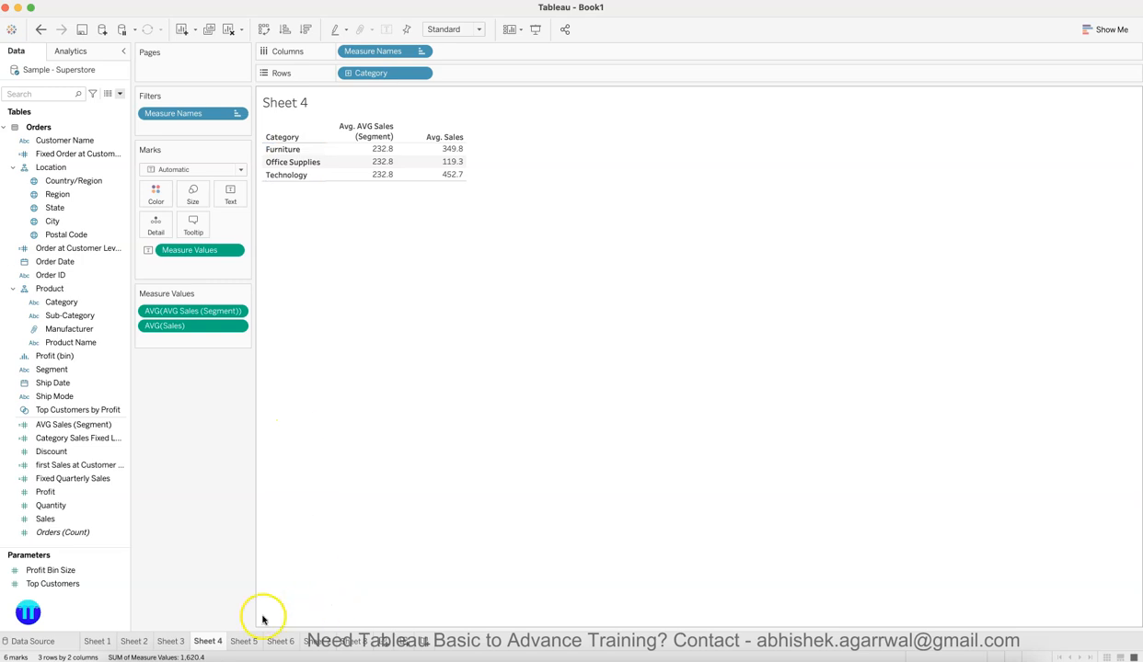
click(137, 642)
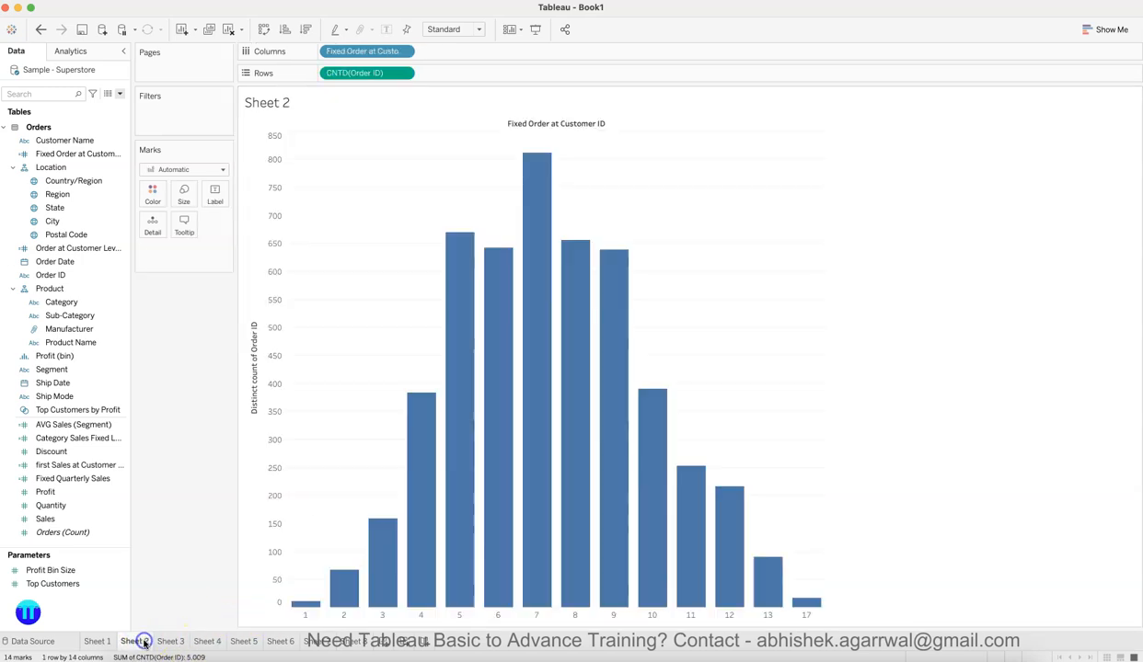
Step: Compare average sales with average first sales at customer level per sub-category on Sheet 3
click(169, 642)
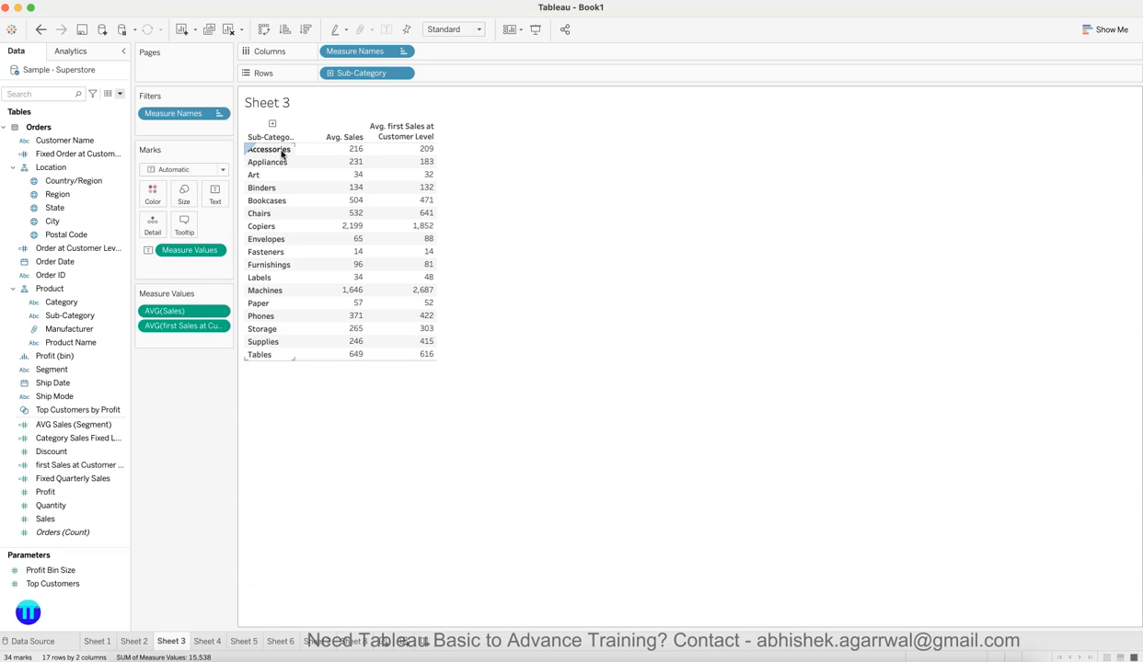
mouse_move(415, 153)
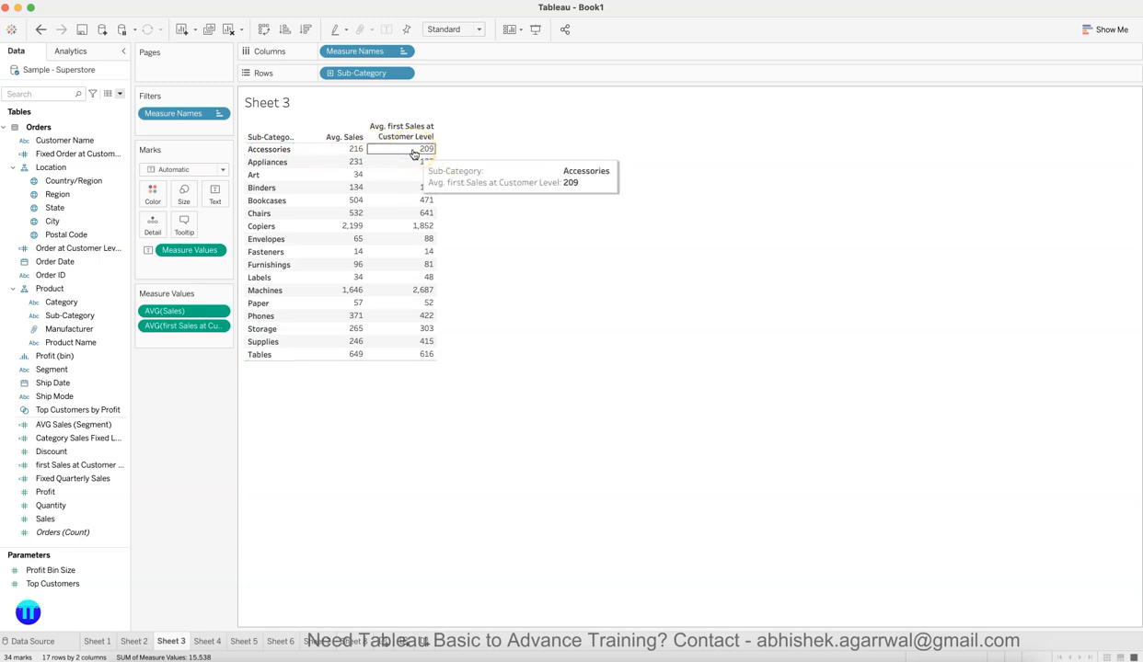
click(426, 152)
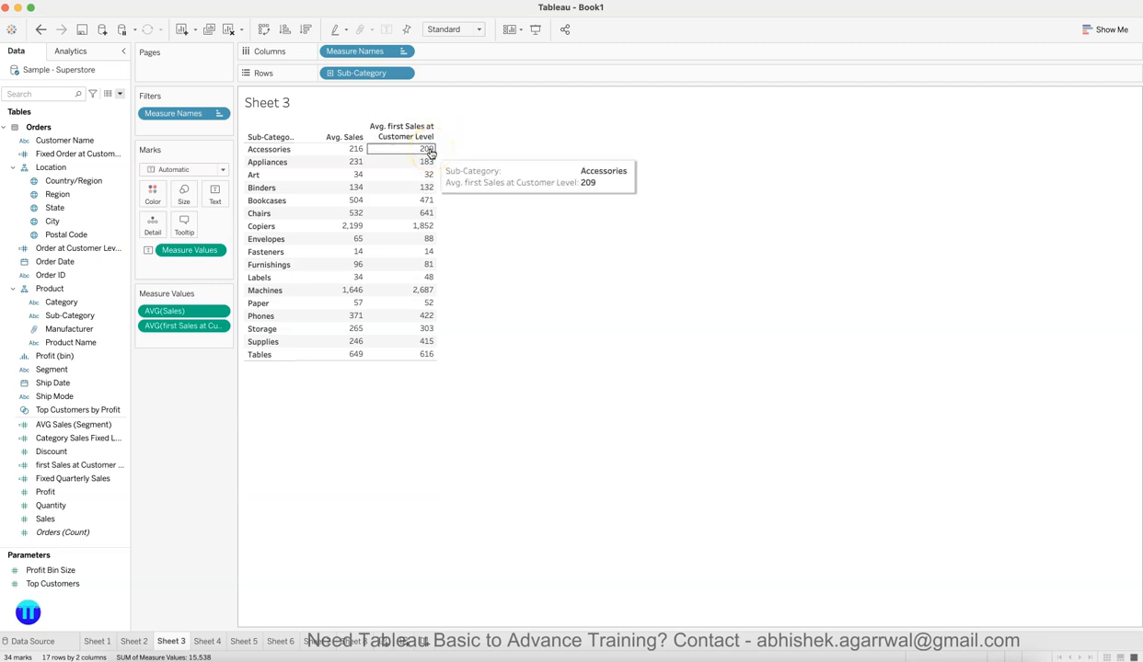
click(291, 153)
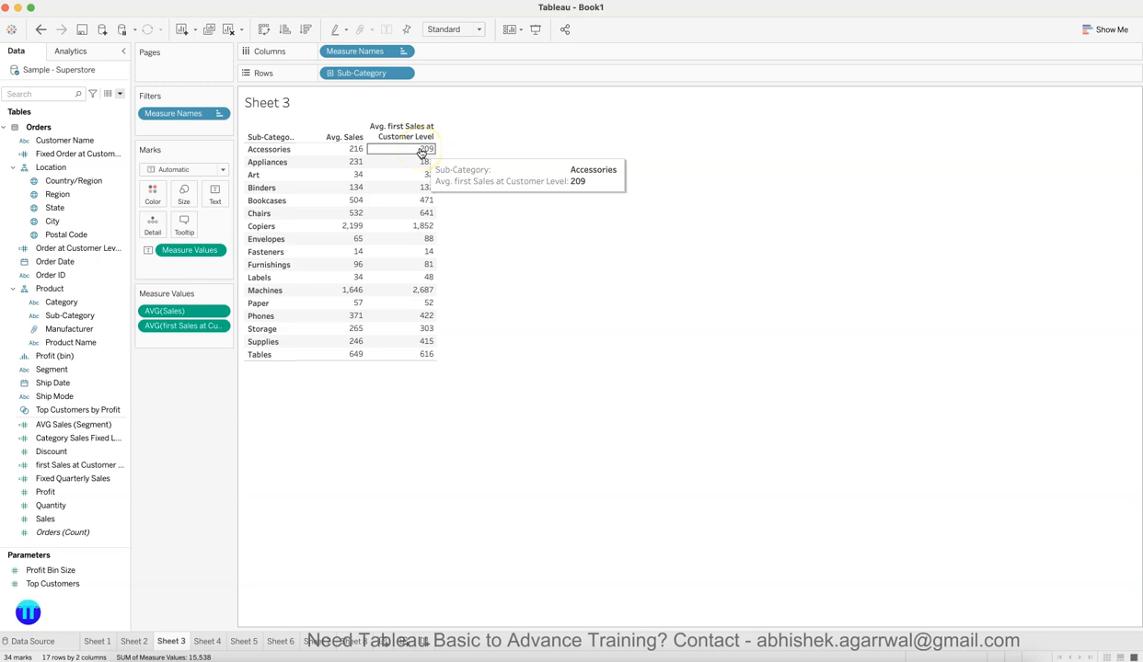
click(451, 195)
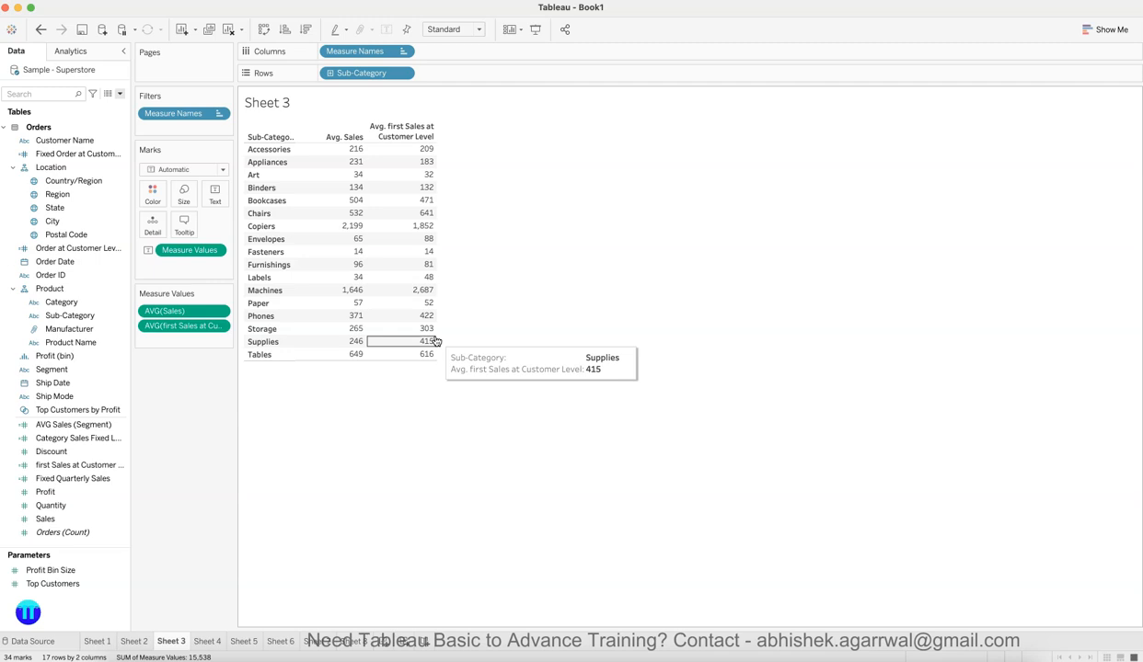
Step: Create a new worksheet with Sub-Category on Rows and Sales shown as the text values
click(384, 641)
click(83, 194)
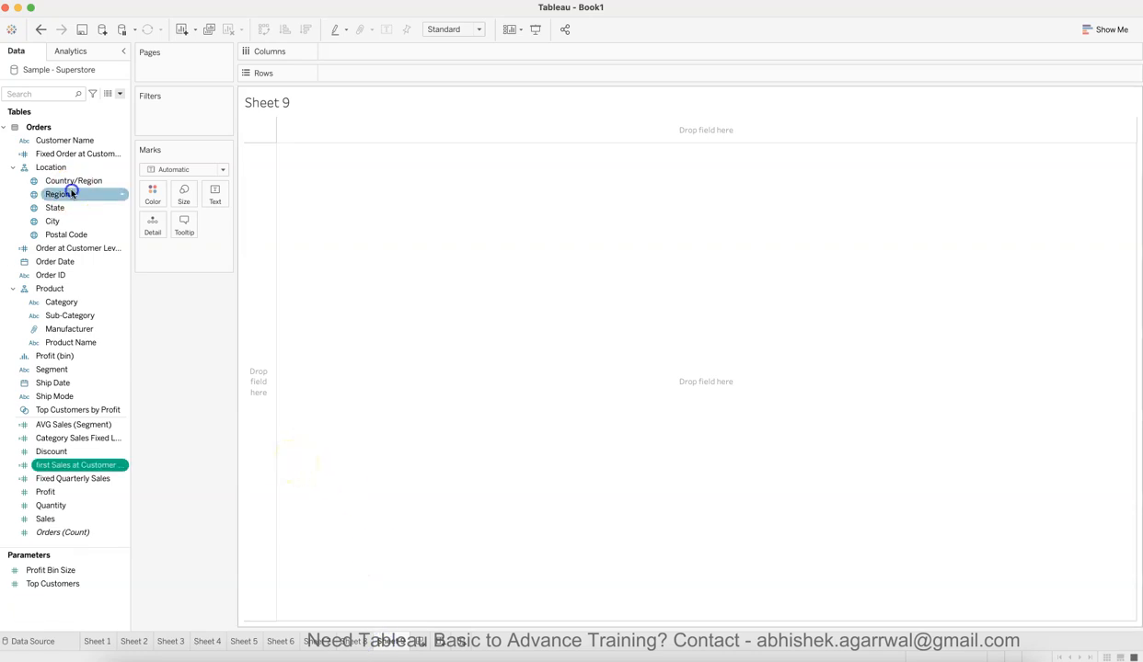
super+click(78, 316)
drag(78, 315, 355, 74)
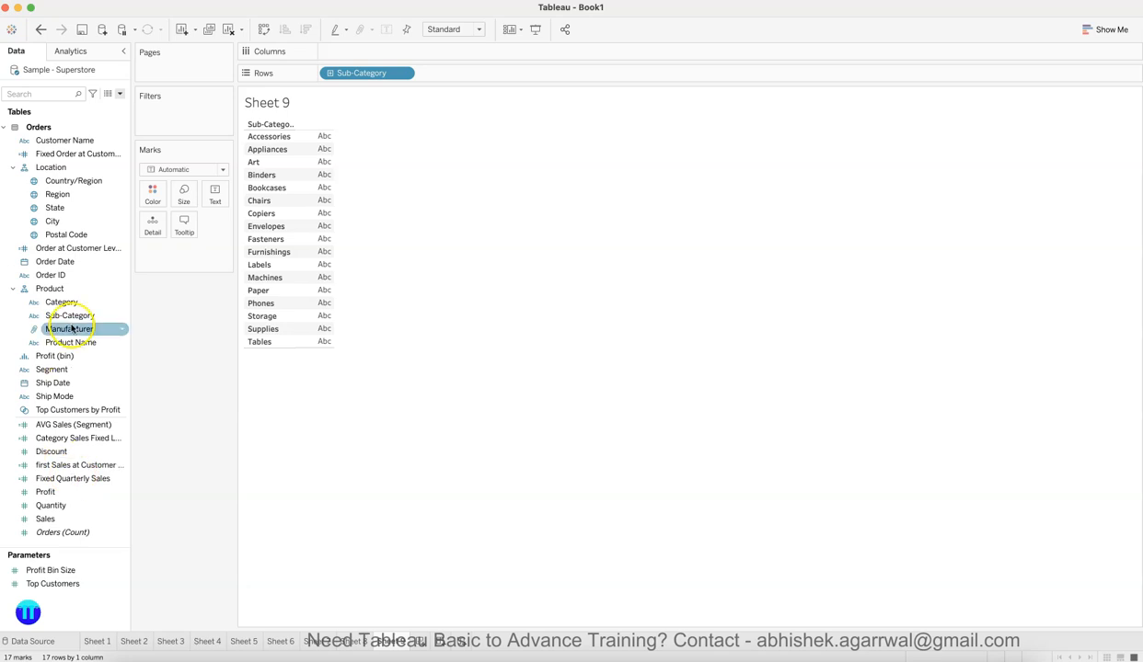
drag(50, 518, 313, 230)
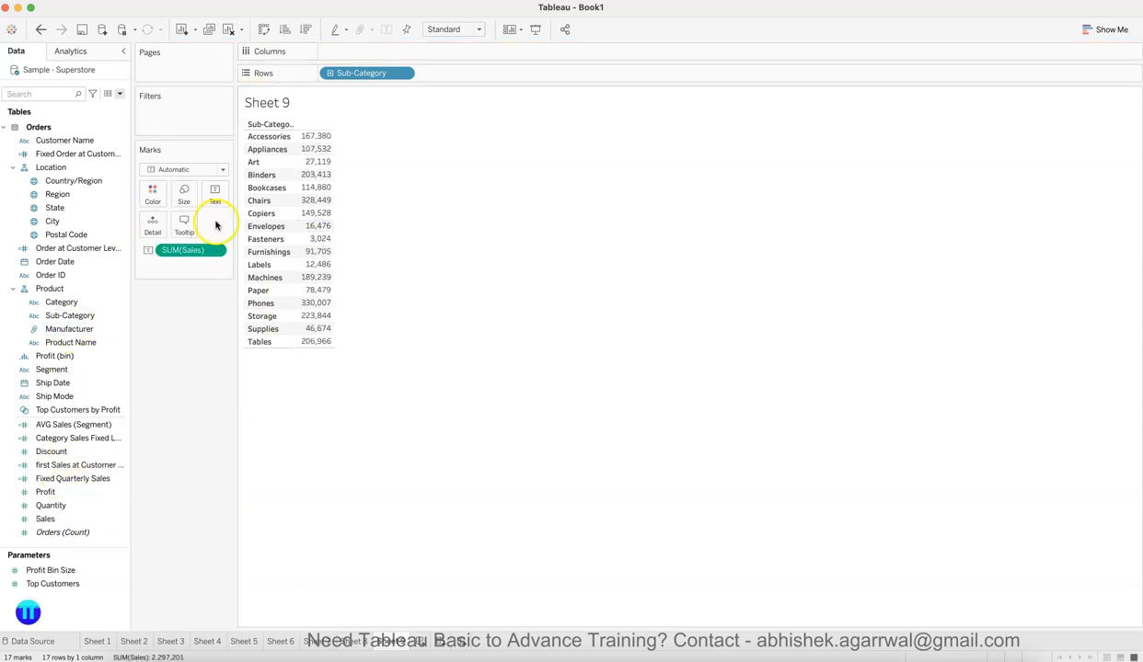
Step: Start a new calculated field named "f.first sales at customer level"
click(119, 93)
click(55, 107)
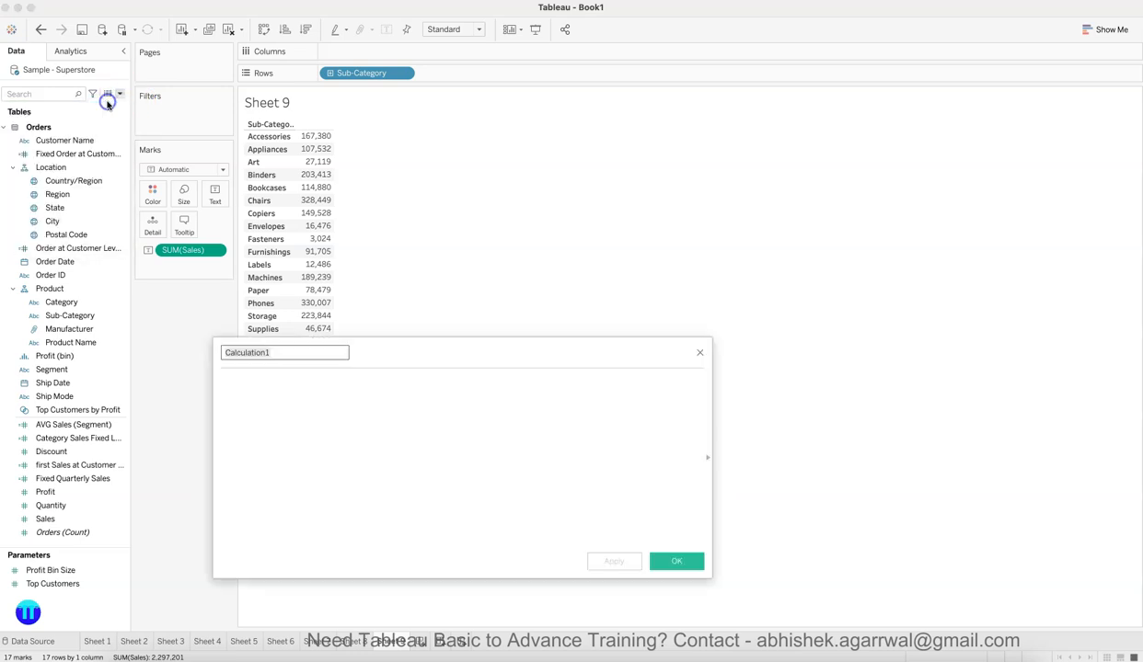
text(Fi)
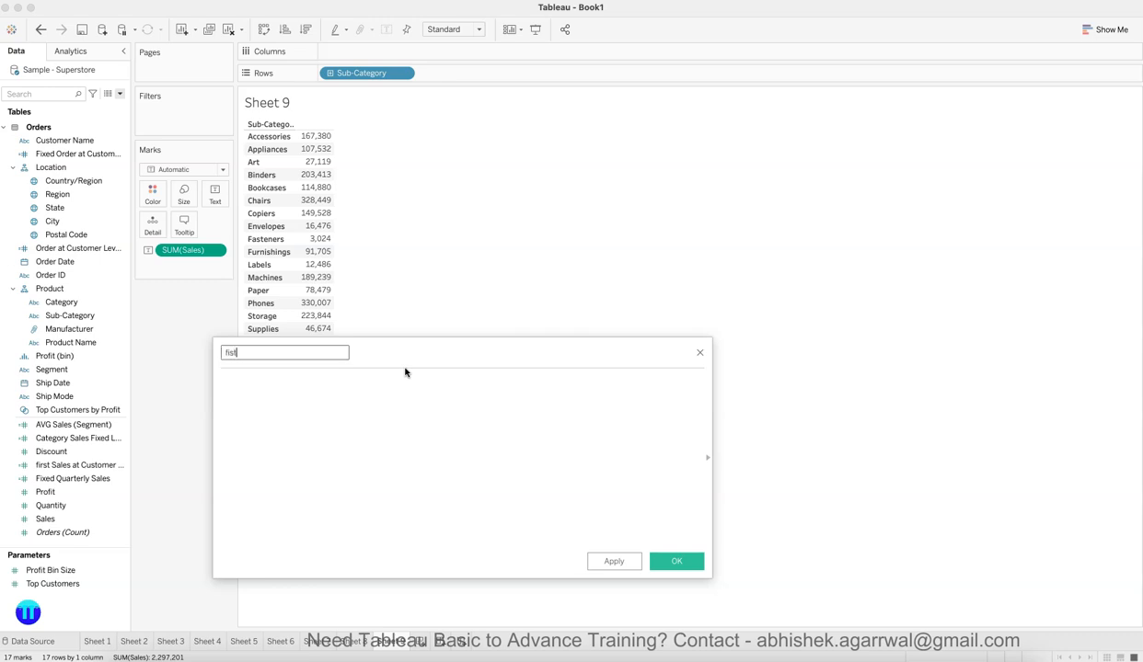
text(rst sales at customer)
text(f.)
Step: Enter the formula { FIXED [Customer Name] : MIN([Order Date])} in the calculated field
click(289, 429)
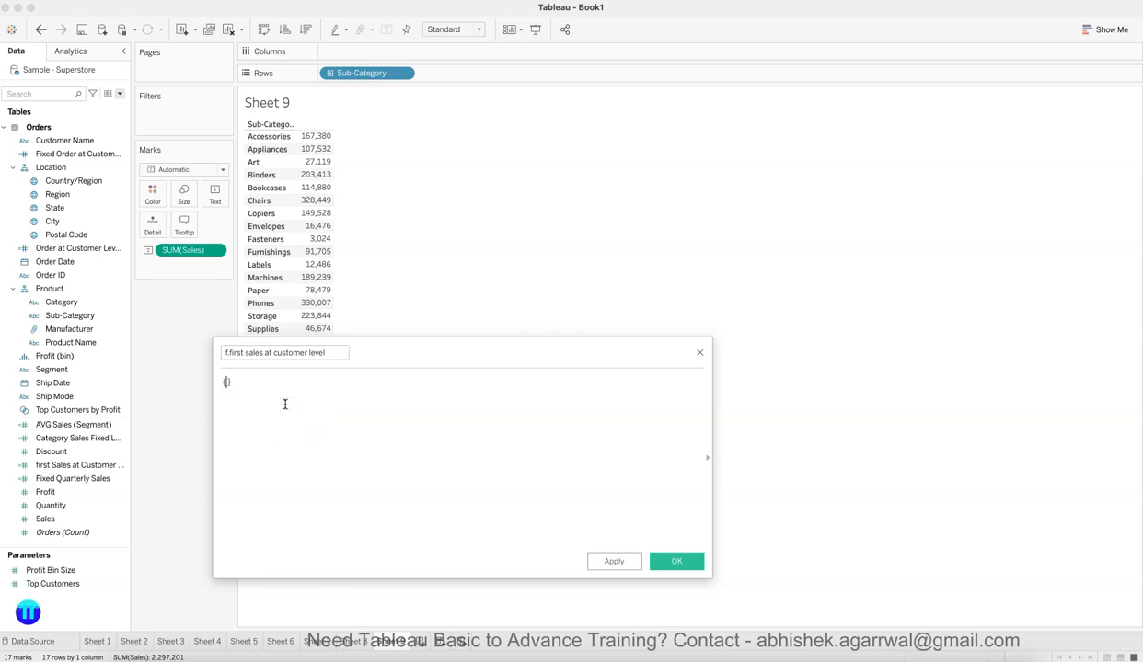
text({)
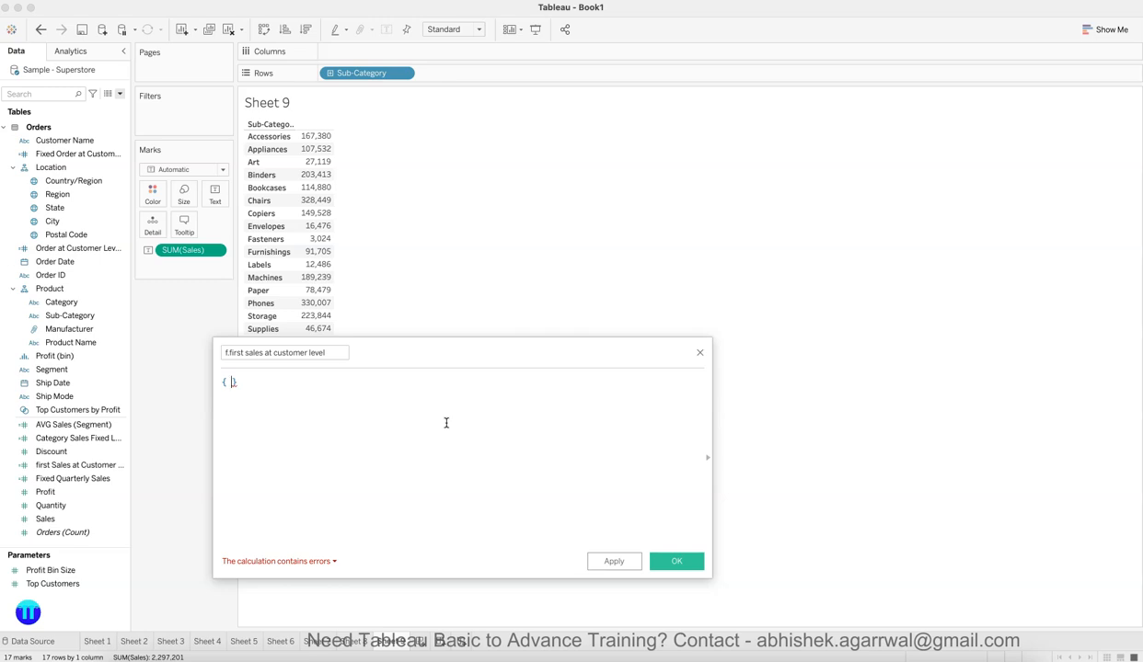
text(cust)
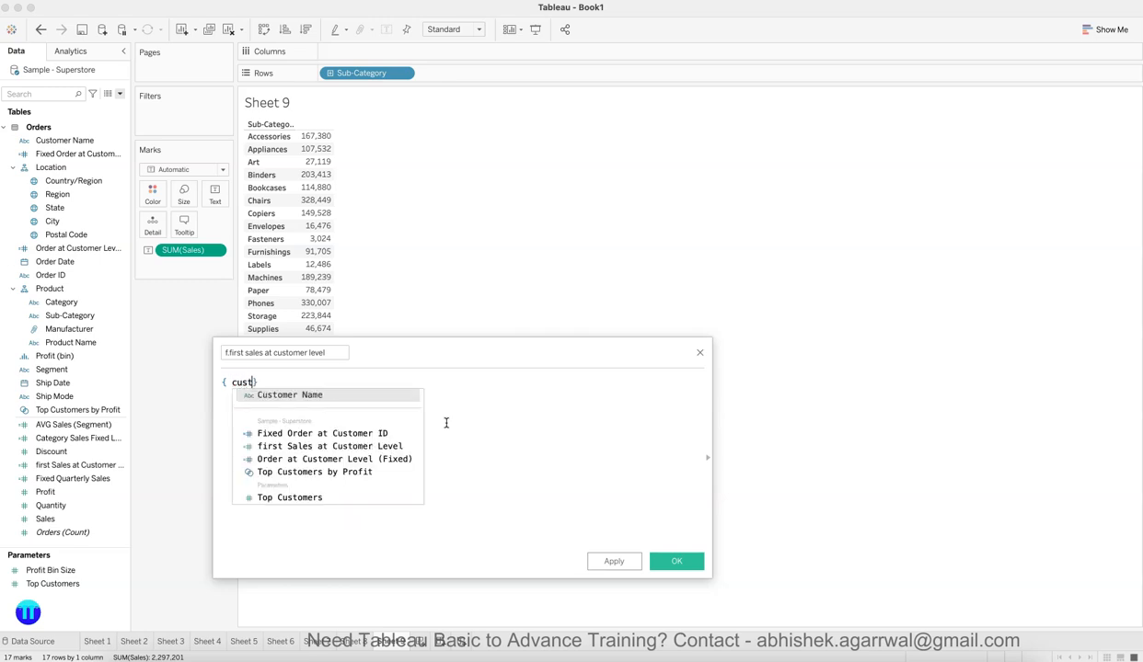
key(BackSpace)
key(BackSpace)
key(BackSpace)
text(FIXED cus)
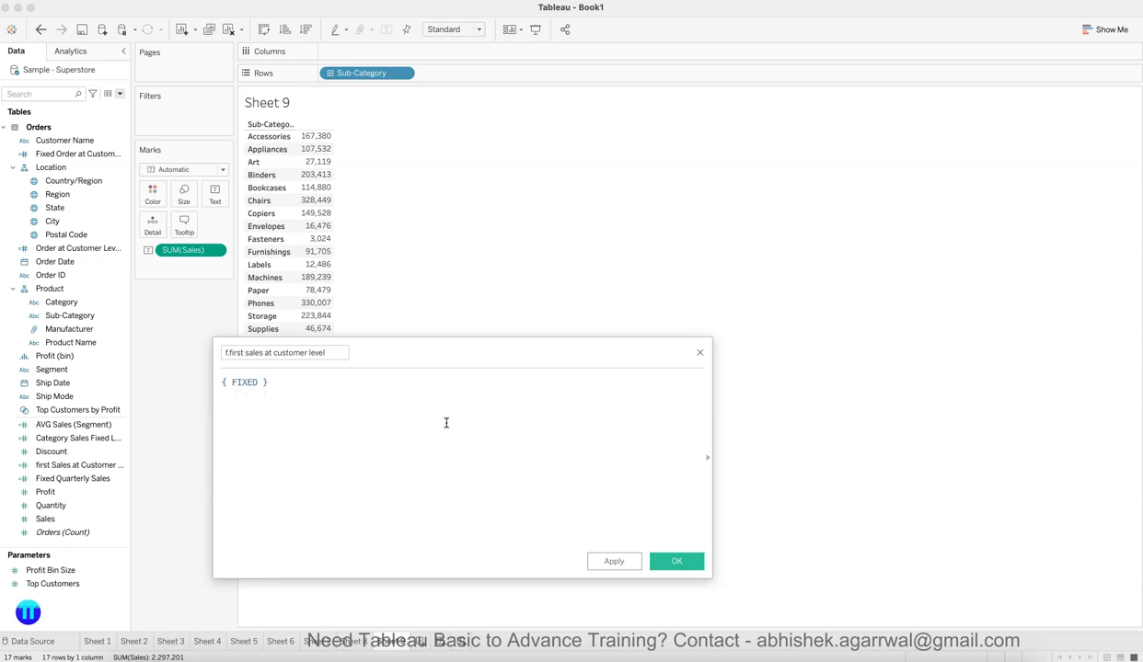
text(to)
key(Return)
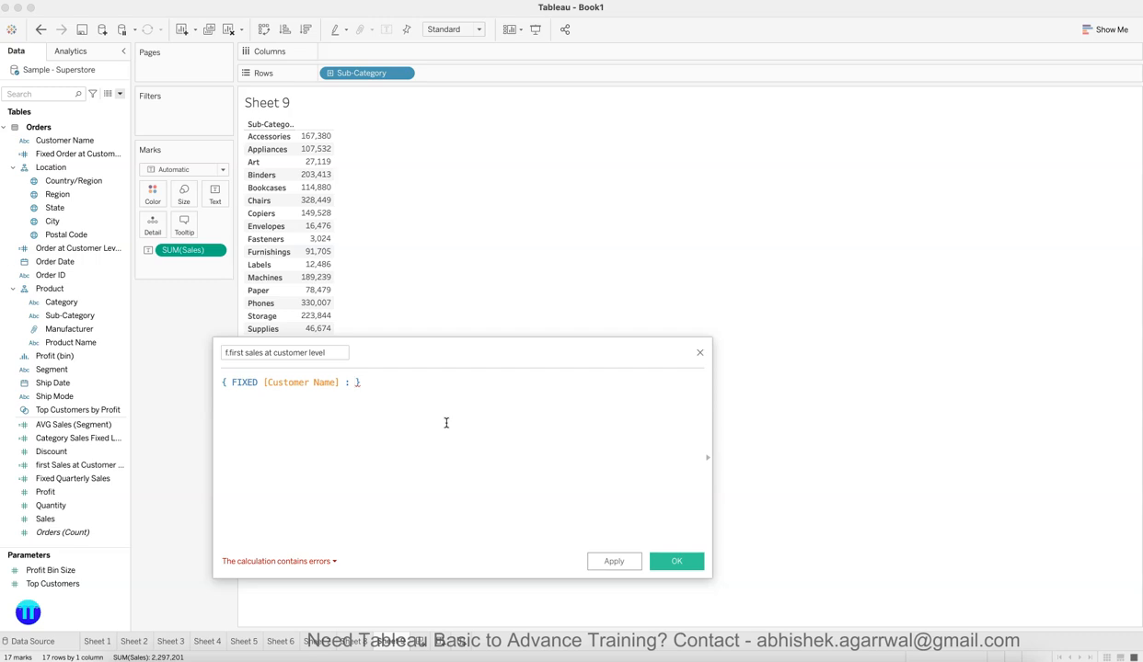
text(min)
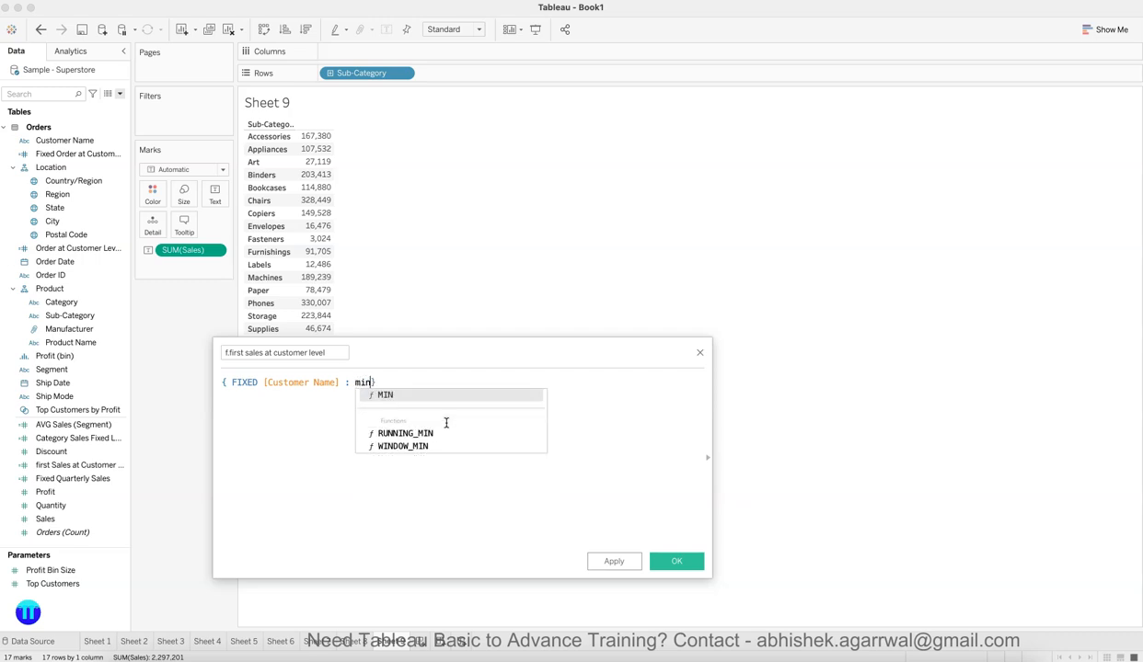
key(Return)
text(order)
double_click(441, 407)
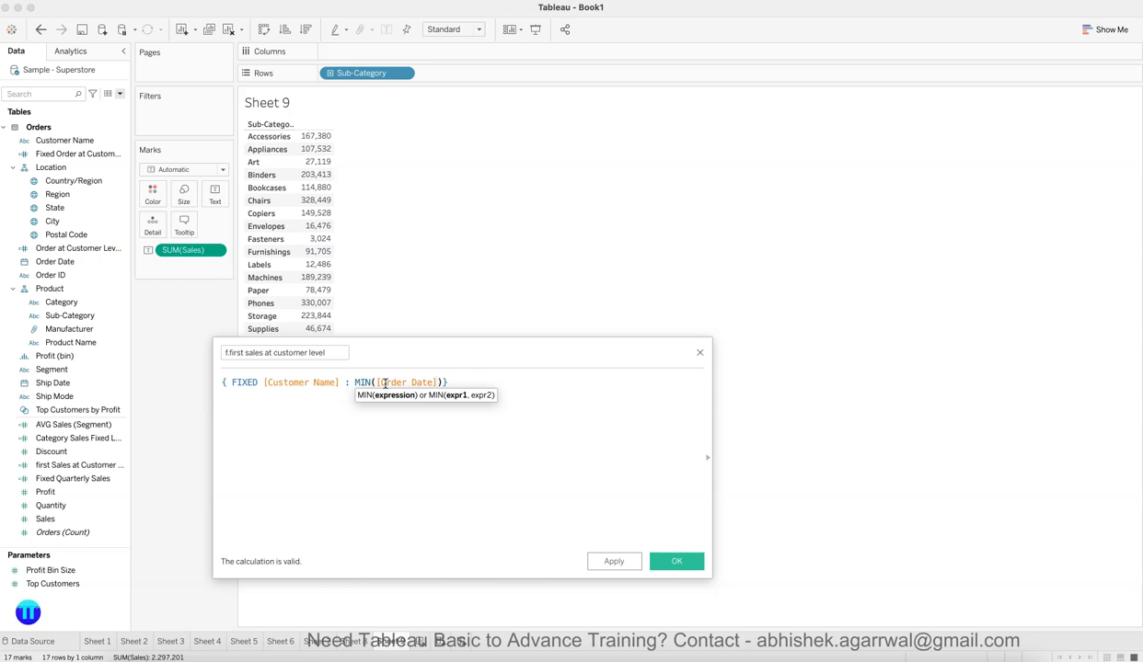
Step: Put the condition IF [Order Date] = in front of the FIXED expression
click(222, 383)
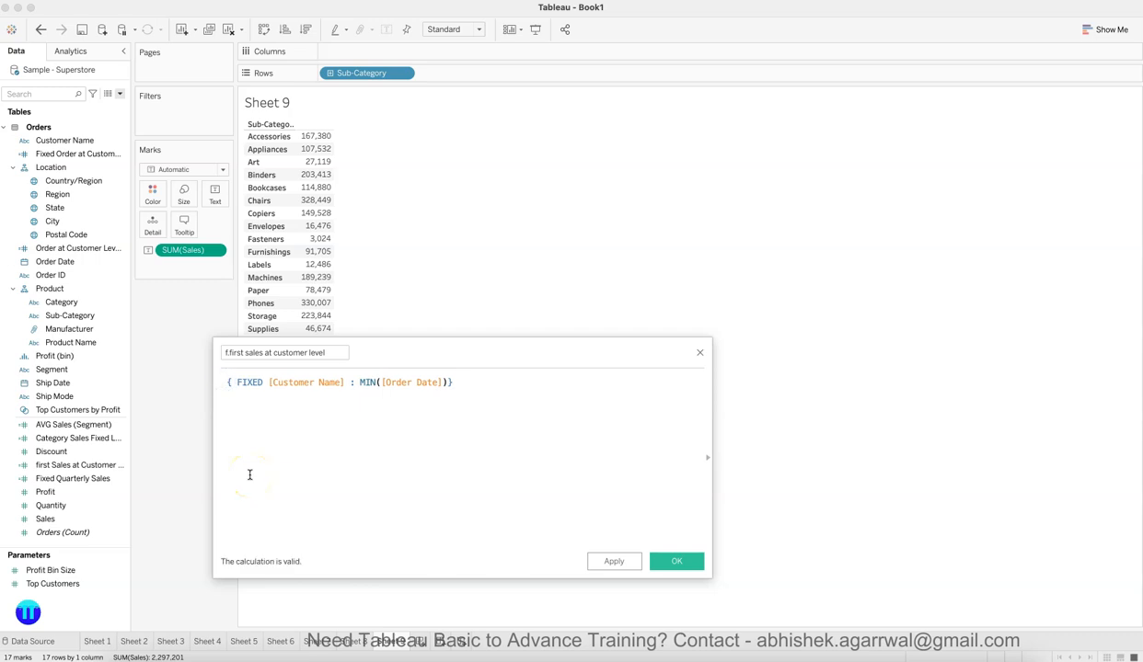
text(IF )
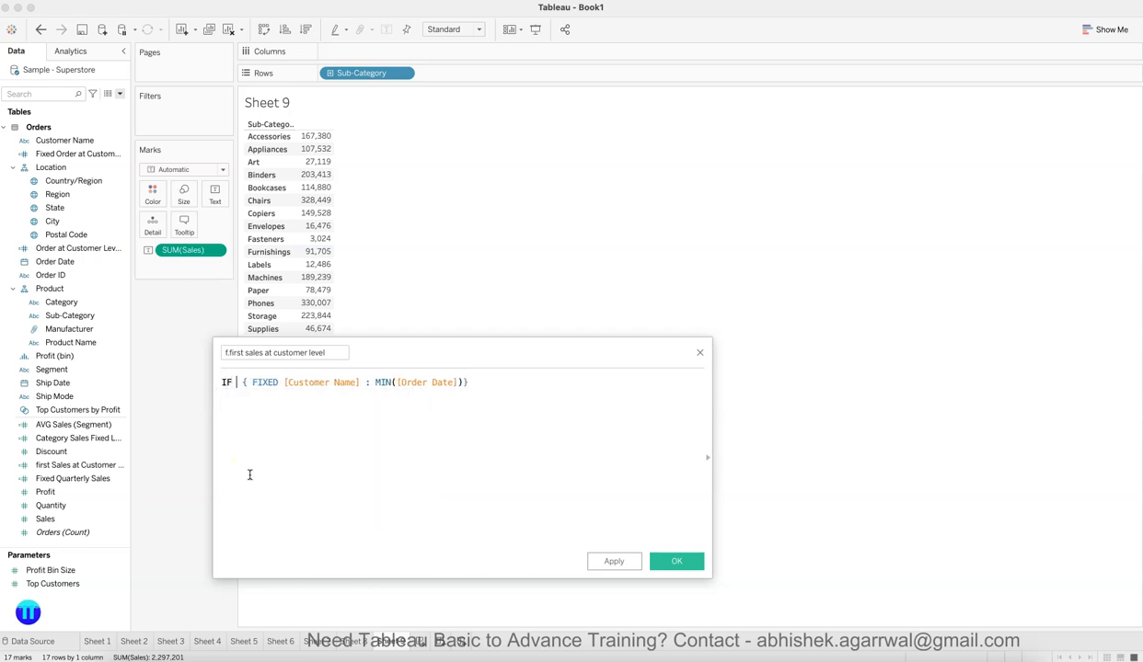
text(ord)
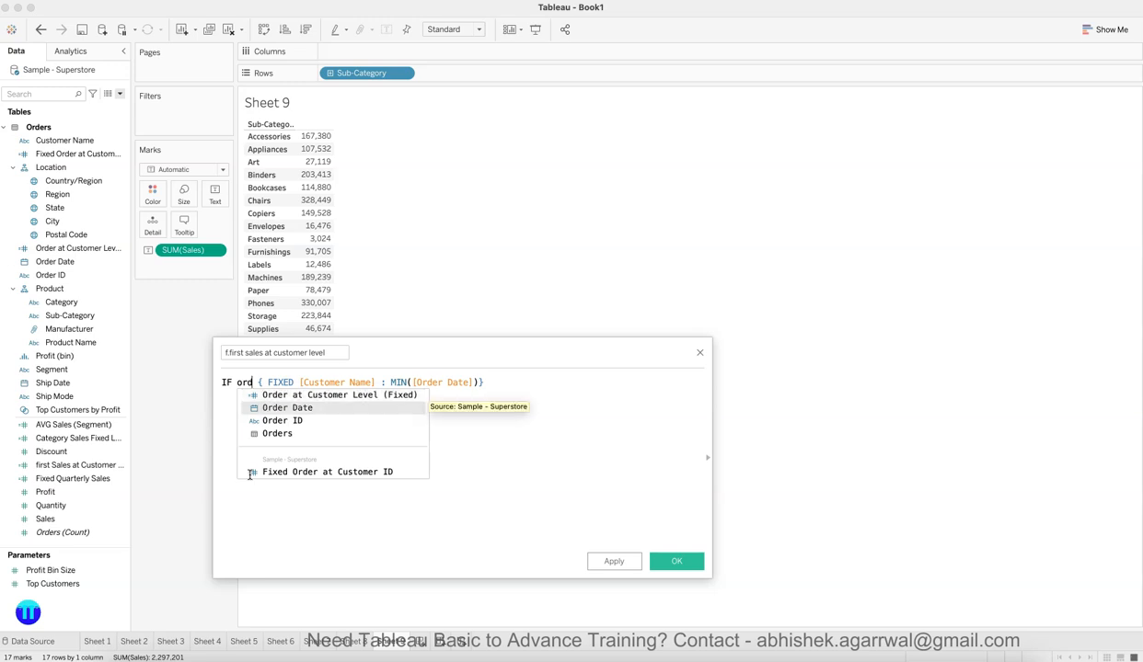
key(Return)
text(=)
click(380, 397)
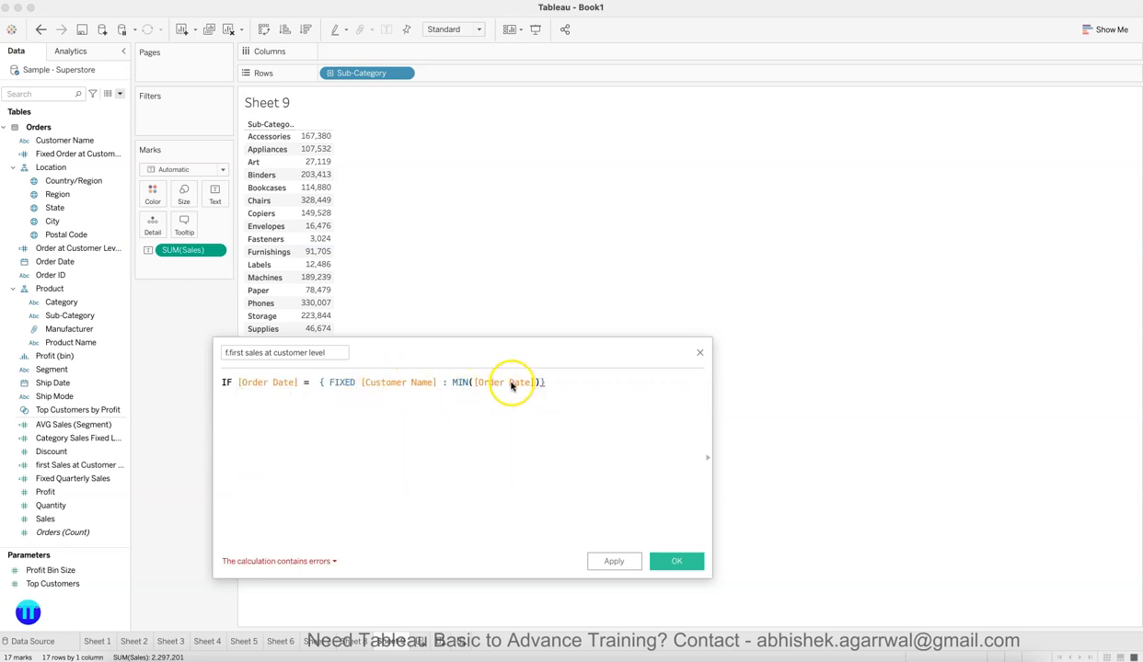
Step: Complete the IF formula after the FIXED expression with THEN [Sales] END
click(569, 390)
text(THENsal)
key(Return)
text(en)
key(Return)
click(377, 430)
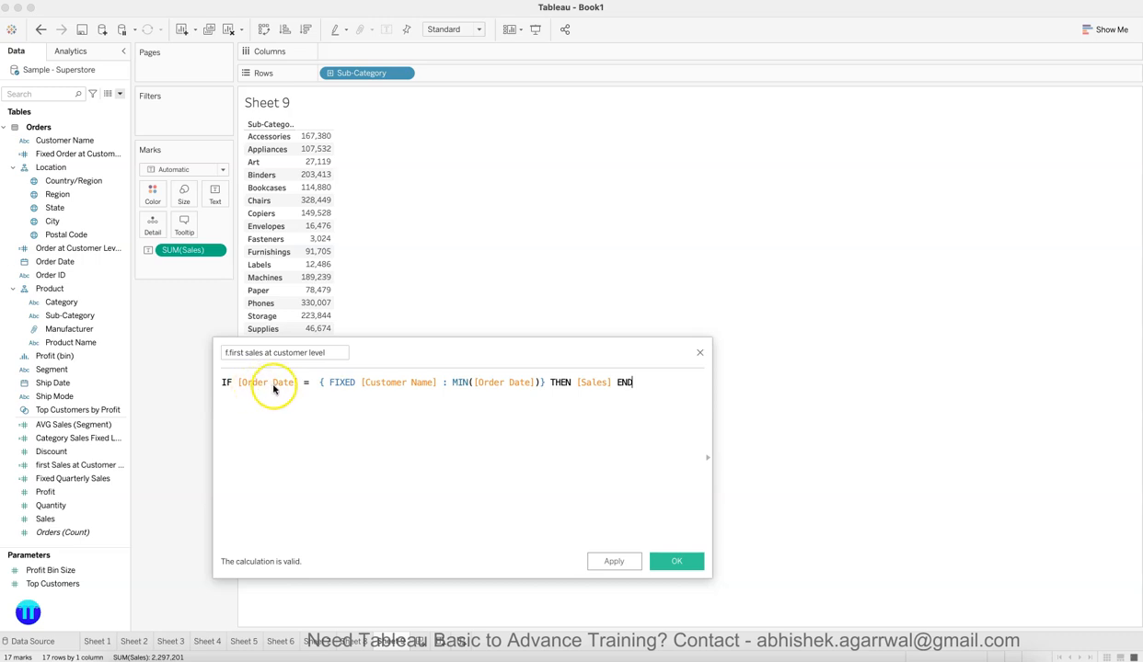
click(27, 180)
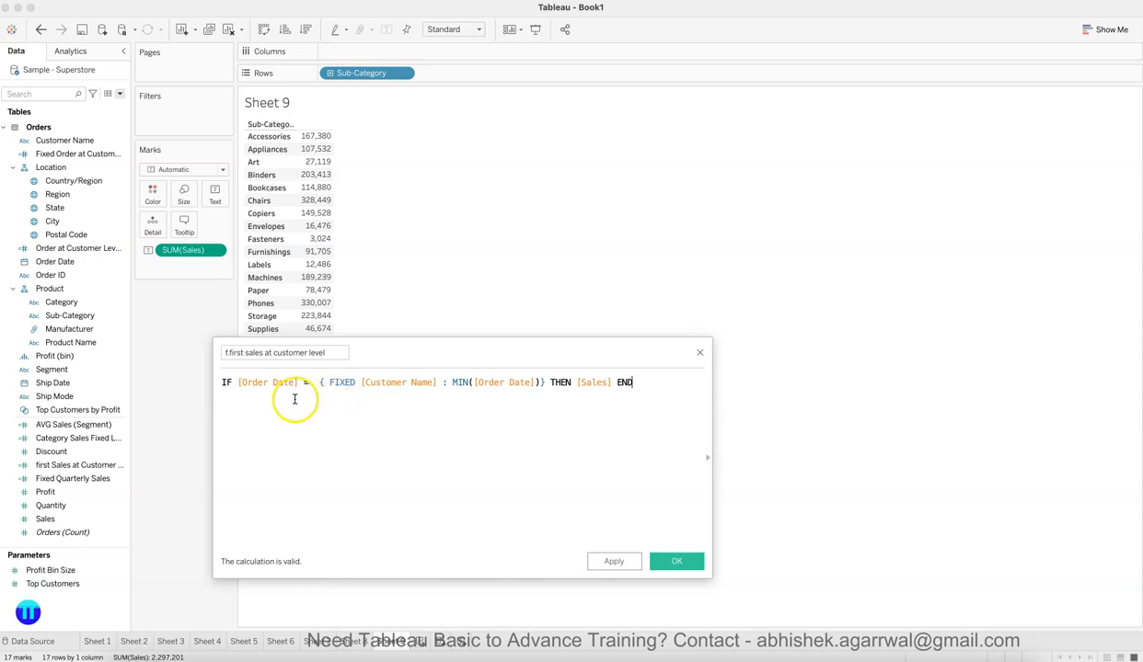
Step: Save the calculated field and add f.first sales at customer level to the text values beside Sales
click(614, 563)
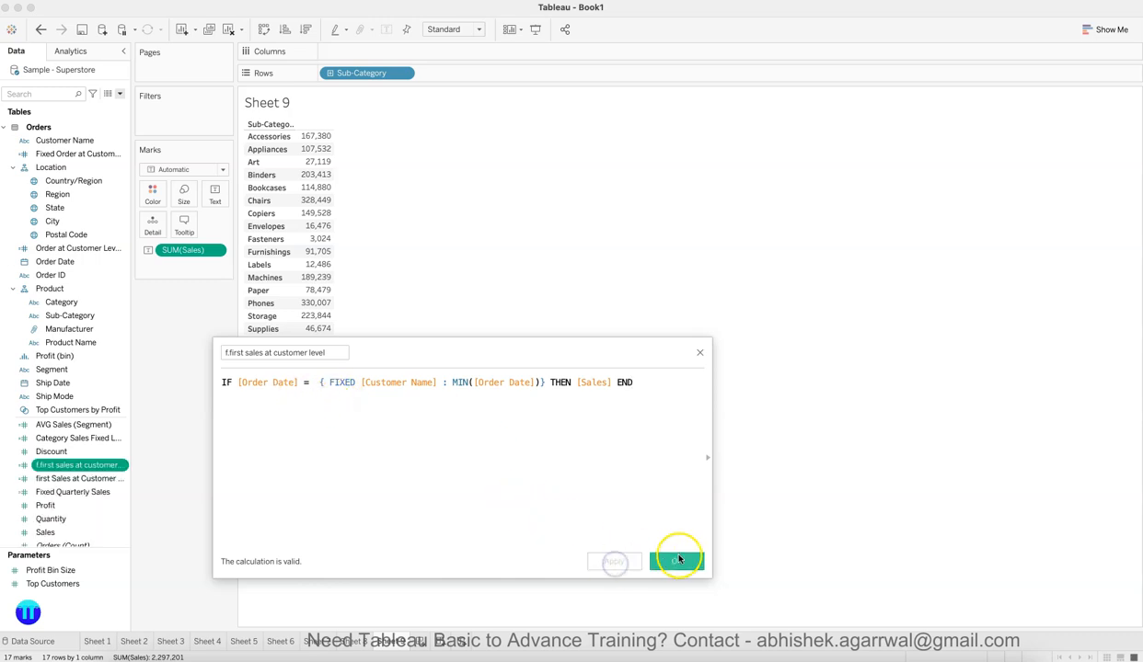
click(679, 563)
drag(97, 479, 214, 199)
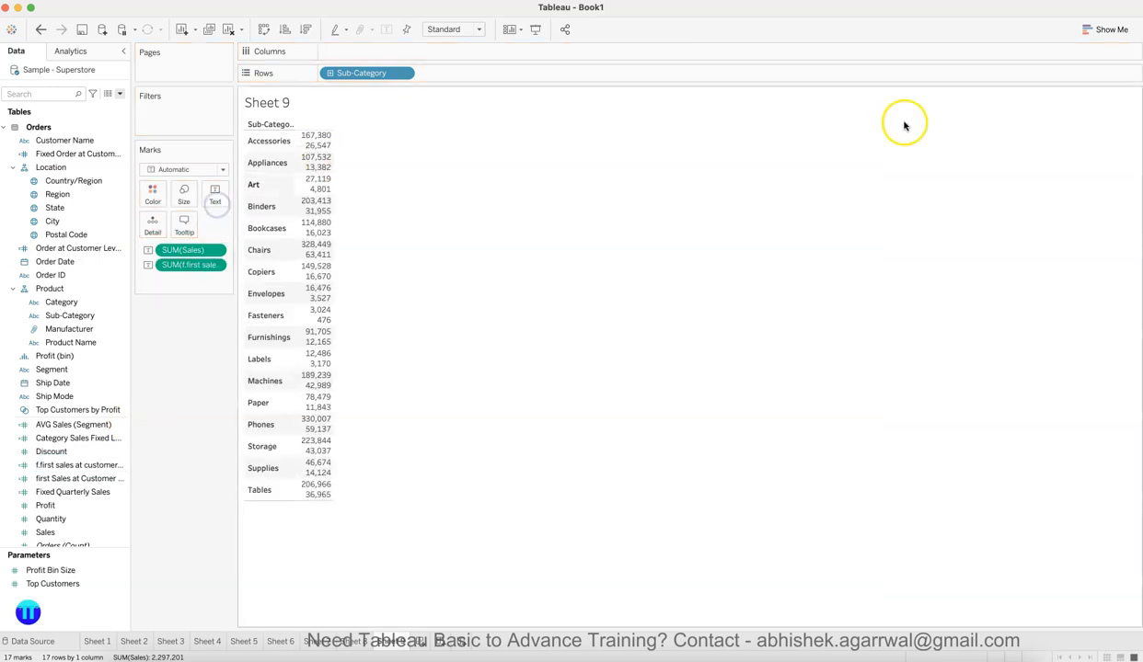
Step: Convert the view to a text table and aggregate both Sales and f.first sales at customer level by Average
click(1111, 28)
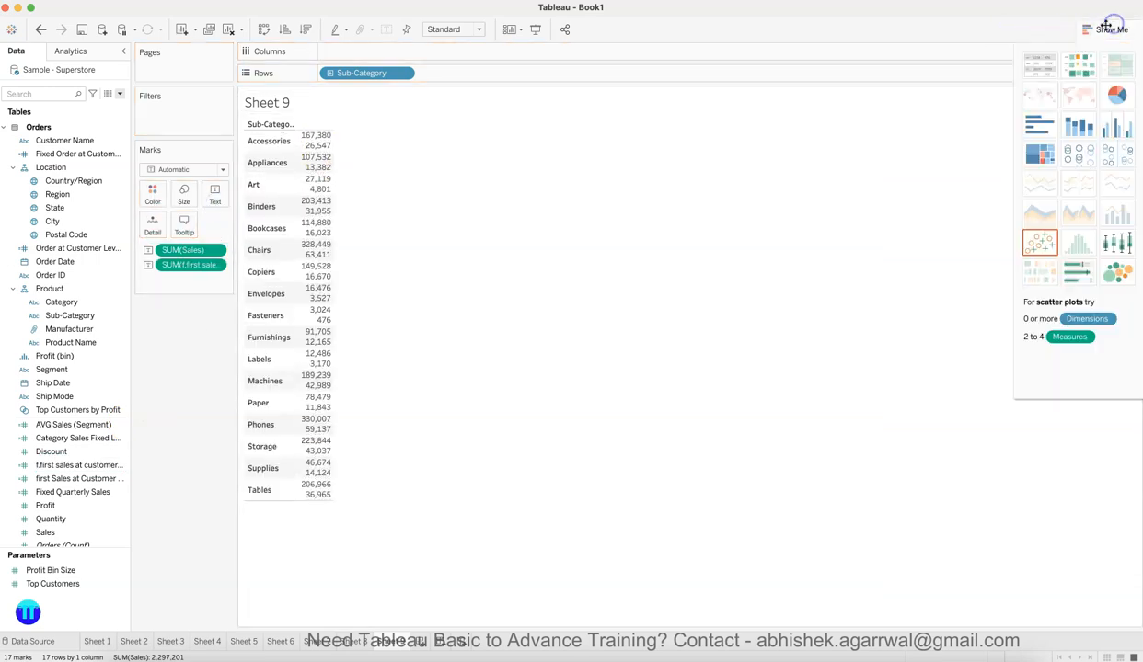
click(1043, 65)
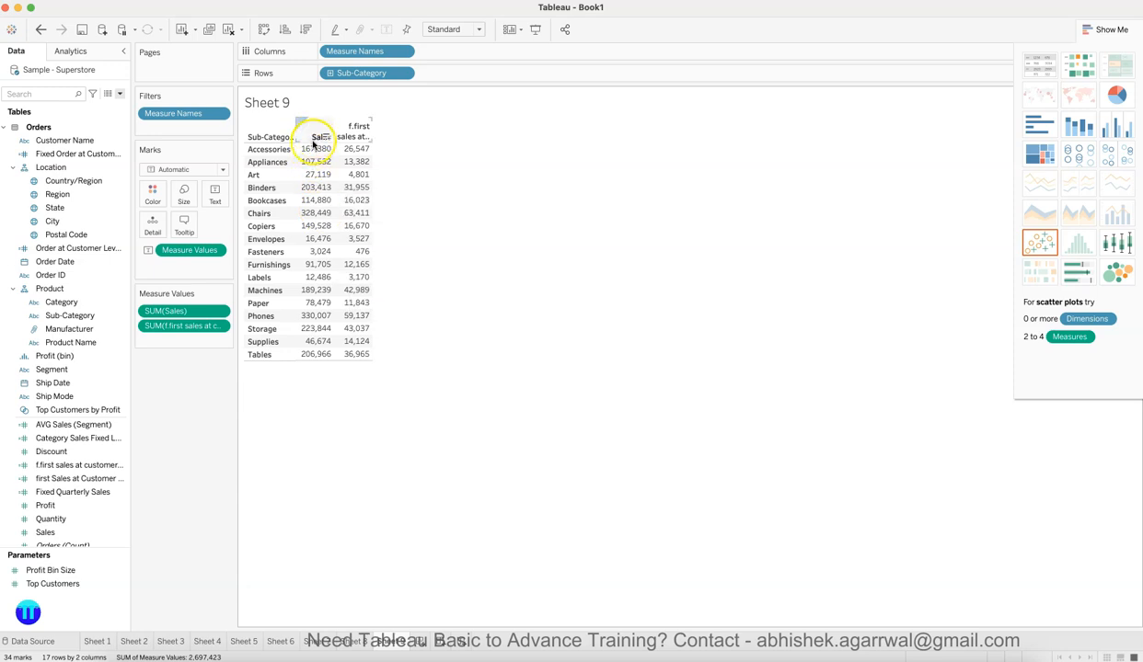
click(219, 313)
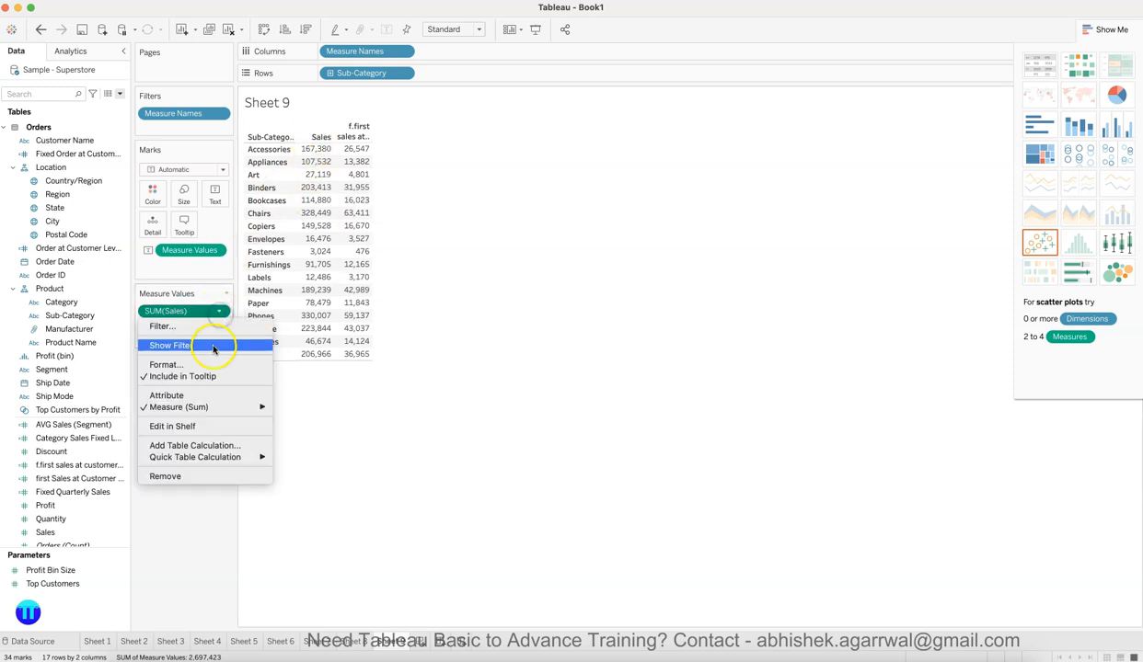
mouse_move(217, 409)
click(300, 421)
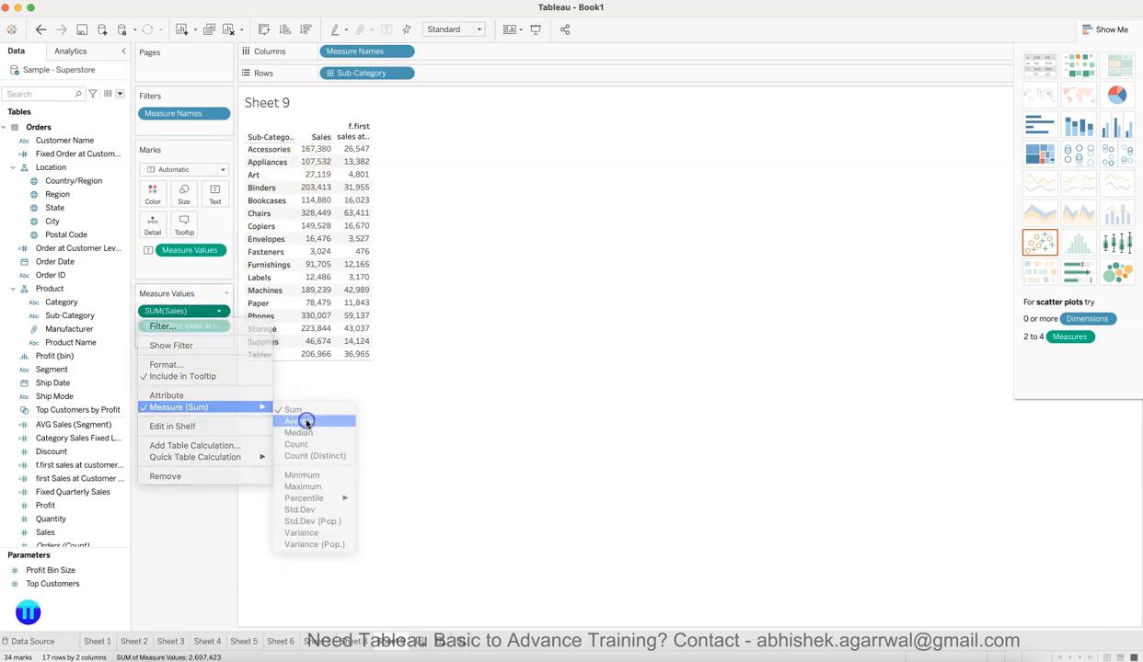
click(221, 327)
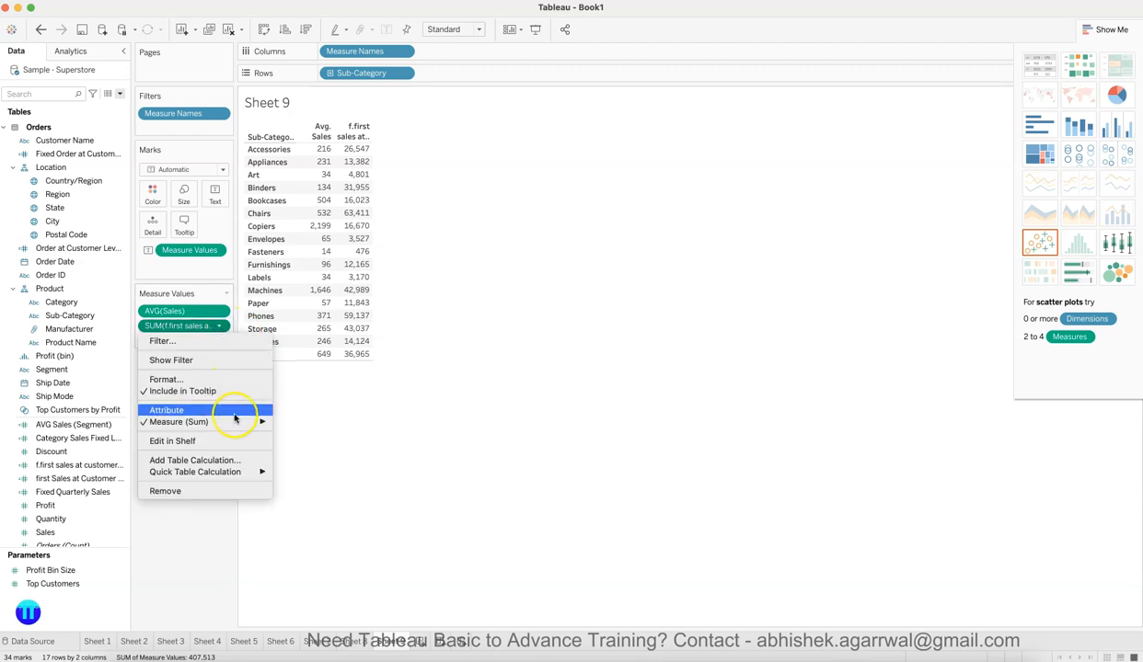
mouse_move(237, 421)
click(290, 436)
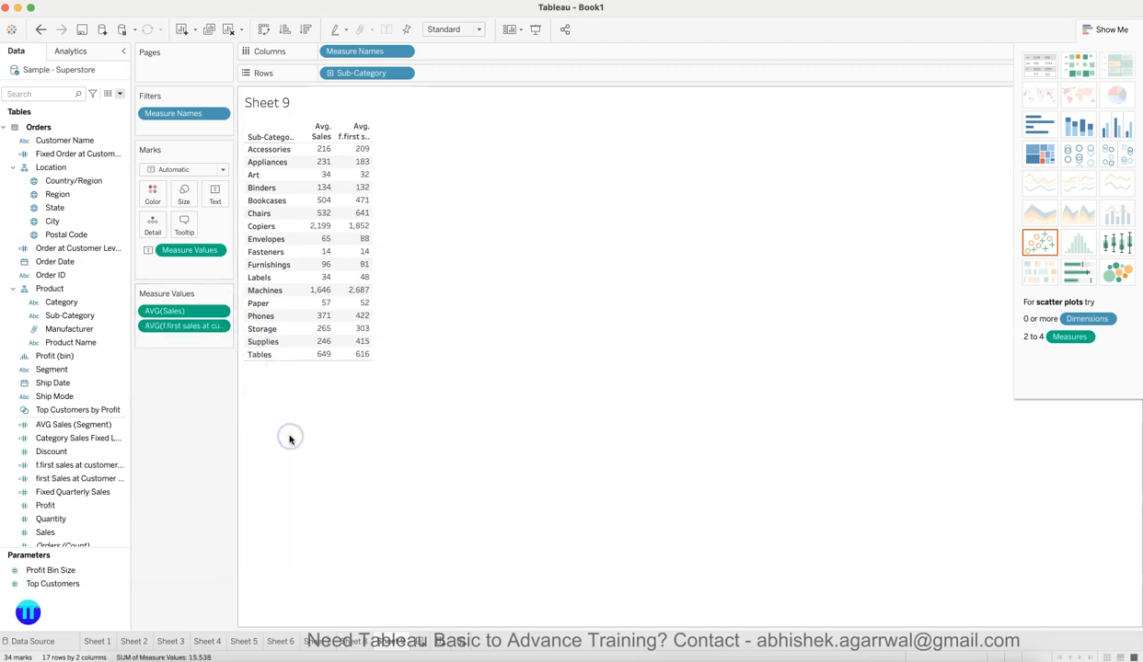
click(1094, 29)
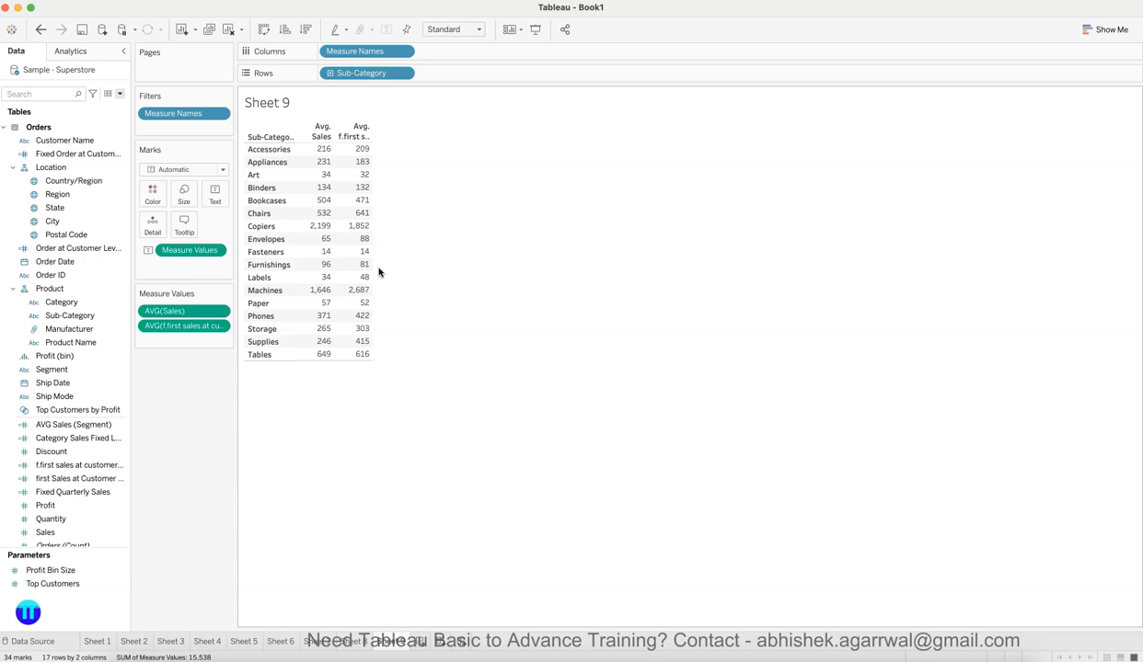
Step: Replace the sheet title with "Practice Questions:", Q1 comparing avg sales of region to average sales of state, and Q2 comparing segment to category
mouse_move(325, 318)
double_click(279, 103)
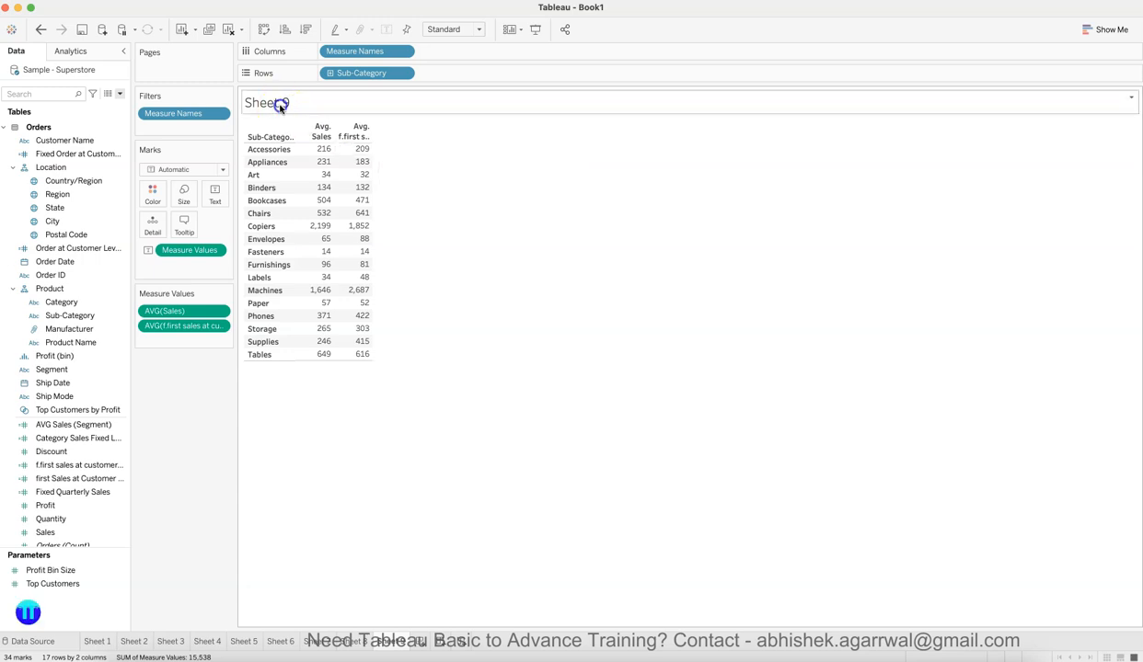
key(BackSpace)
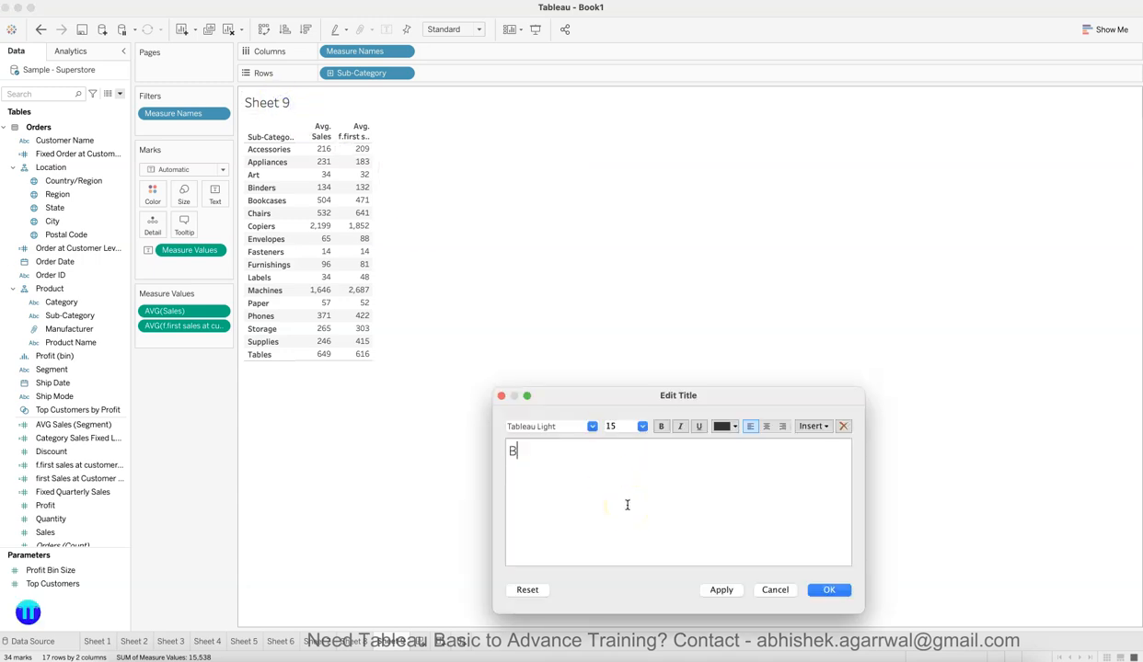
text(Practice Questions:)
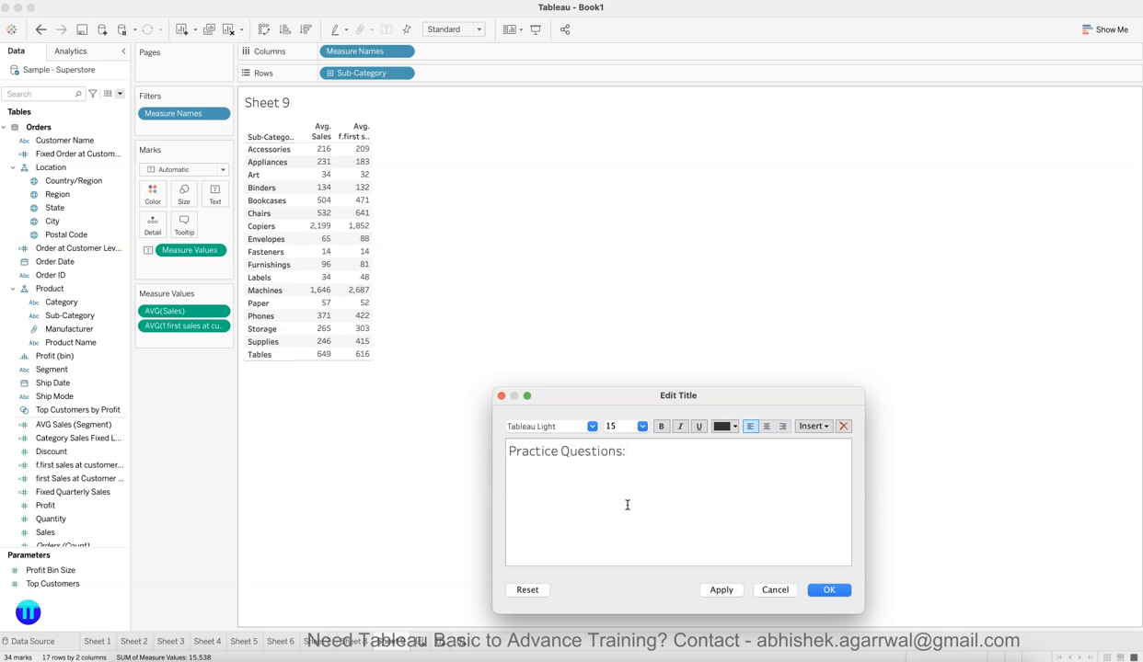
key(Return)
text(Q1: What is avg sales of region compare to the average sales of state  Q2: What is the avg sales of segment compare to avg sales of category)
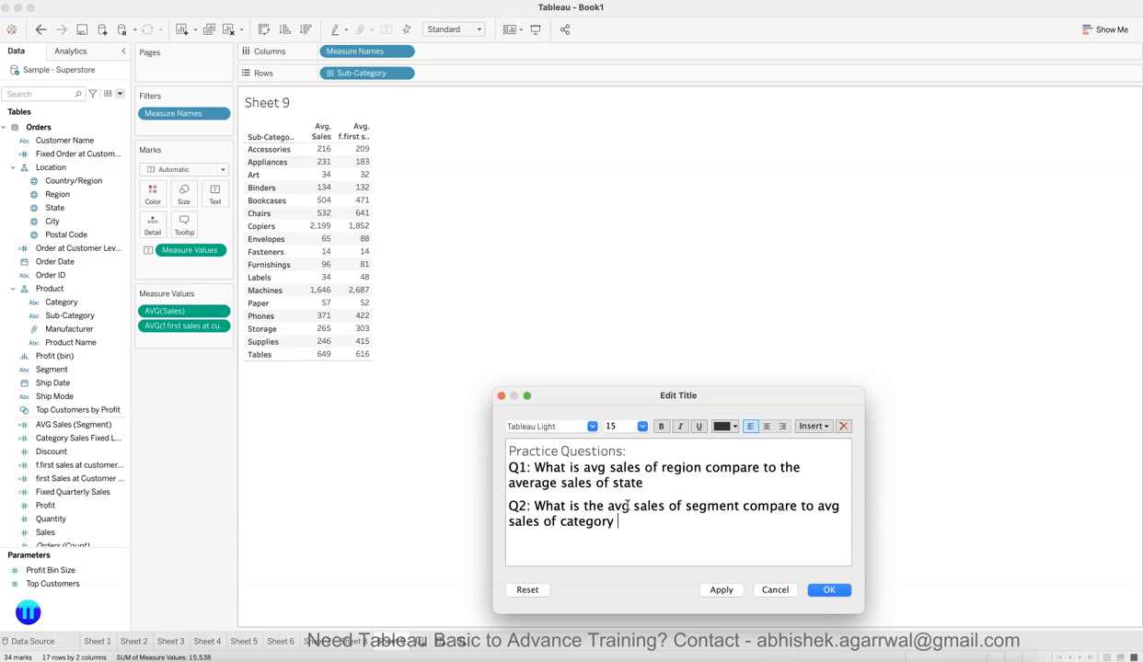
Step: Insert "the" before "avg sales of region" in Q1 and save the edited sheet title
click(581, 469)
key(BackSpace)
text(the)
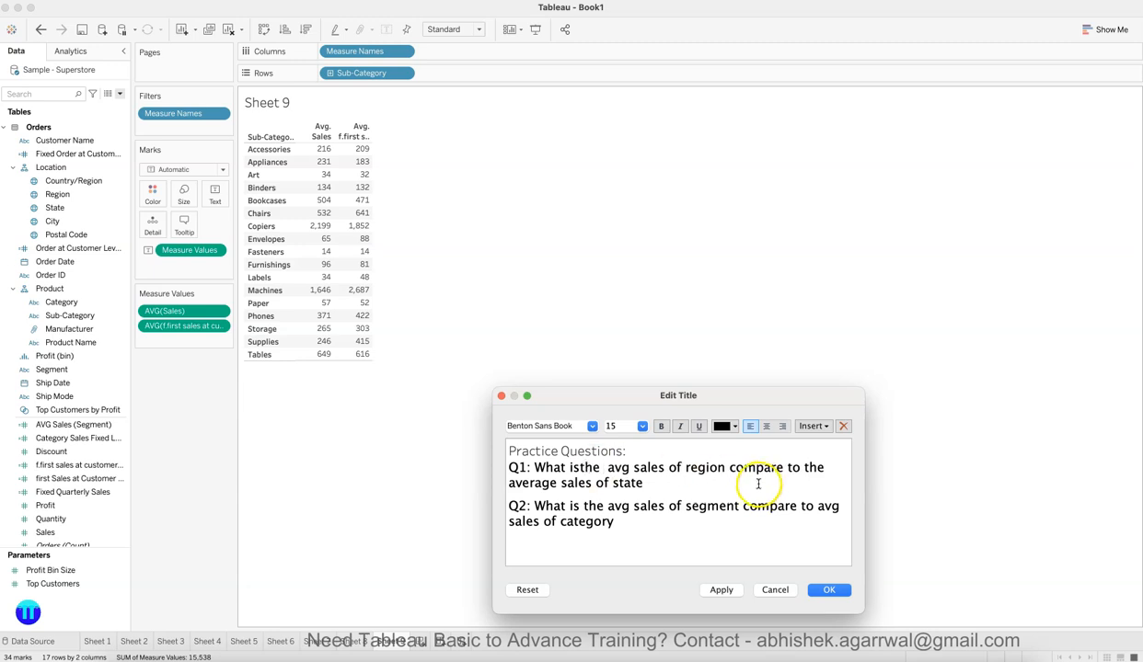
drag(538, 484, 639, 482)
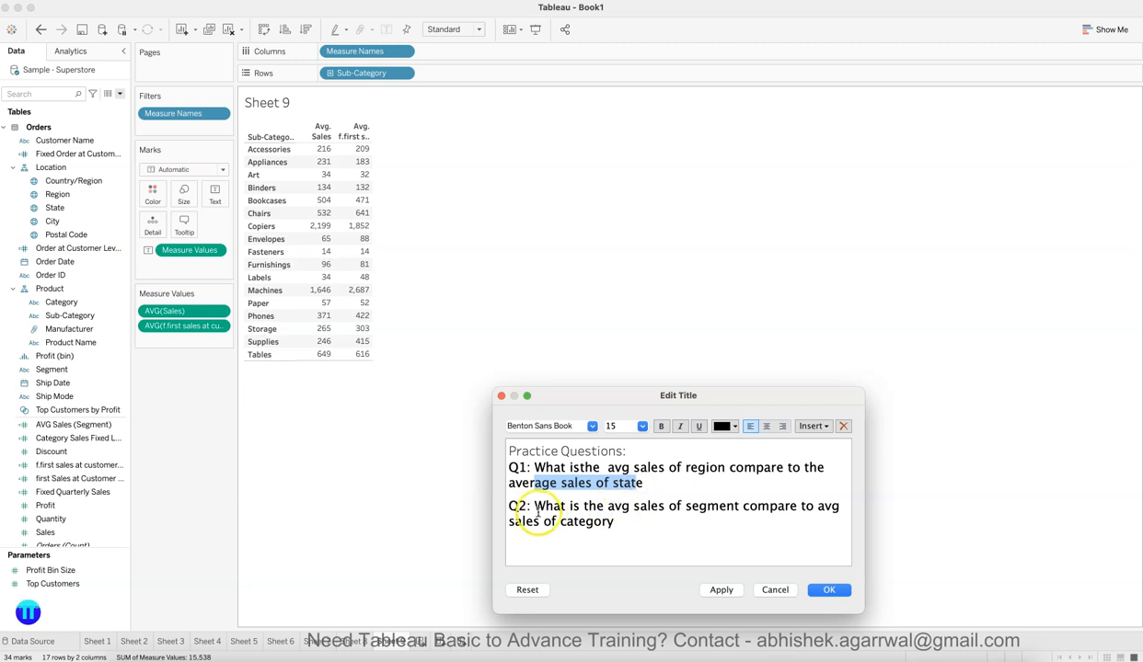
drag(509, 506, 606, 521)
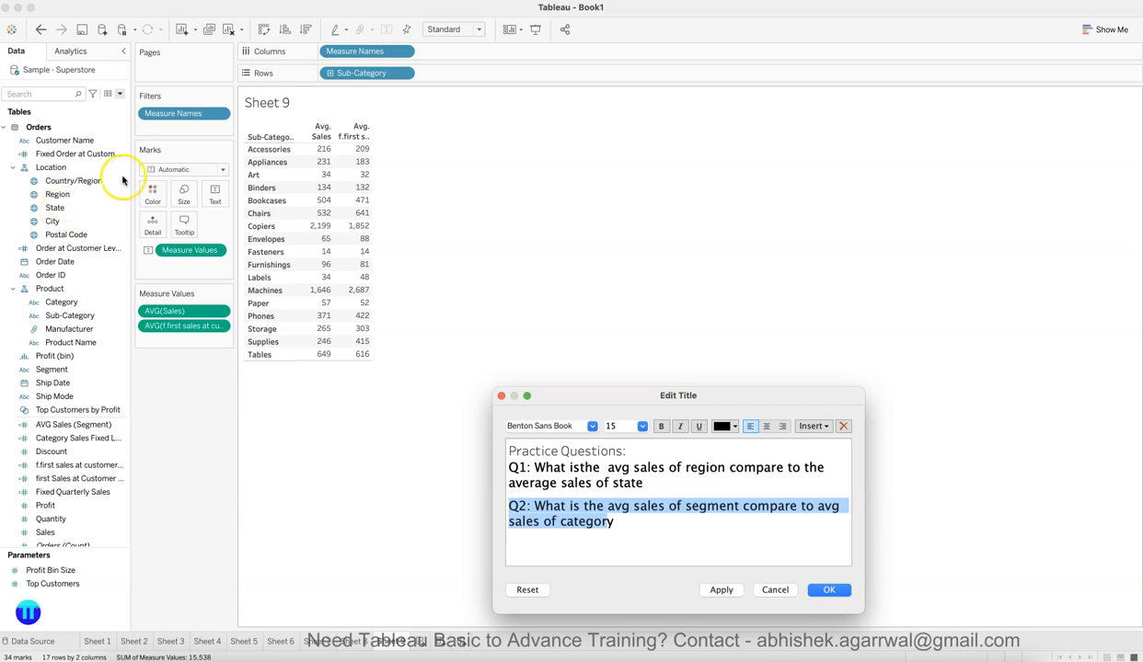
click(832, 591)
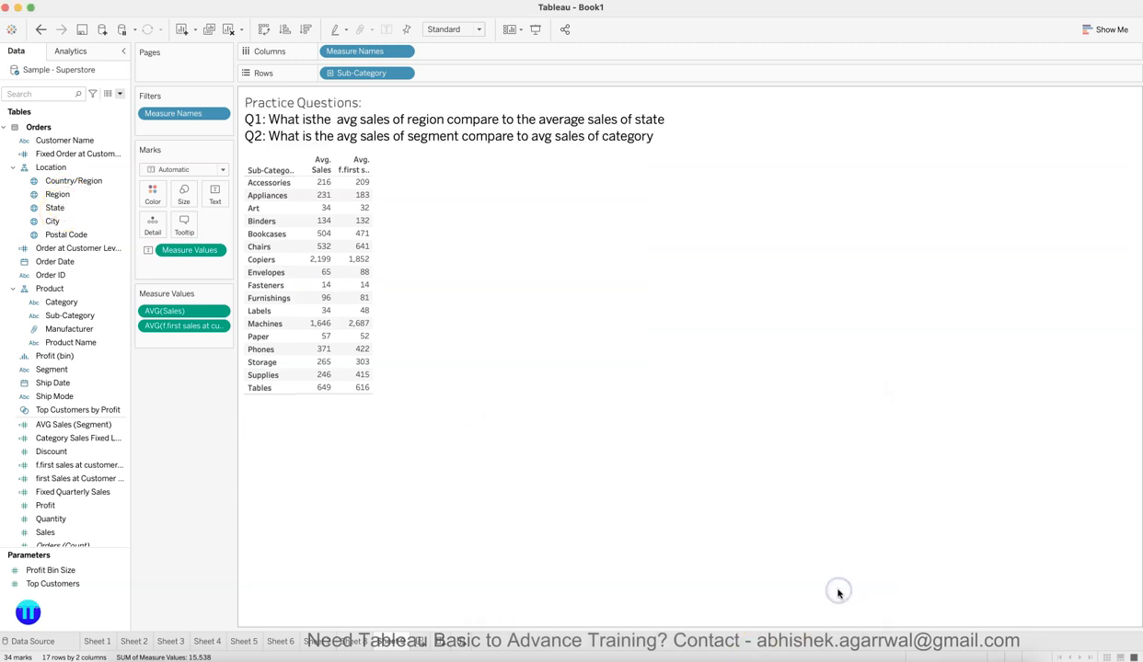